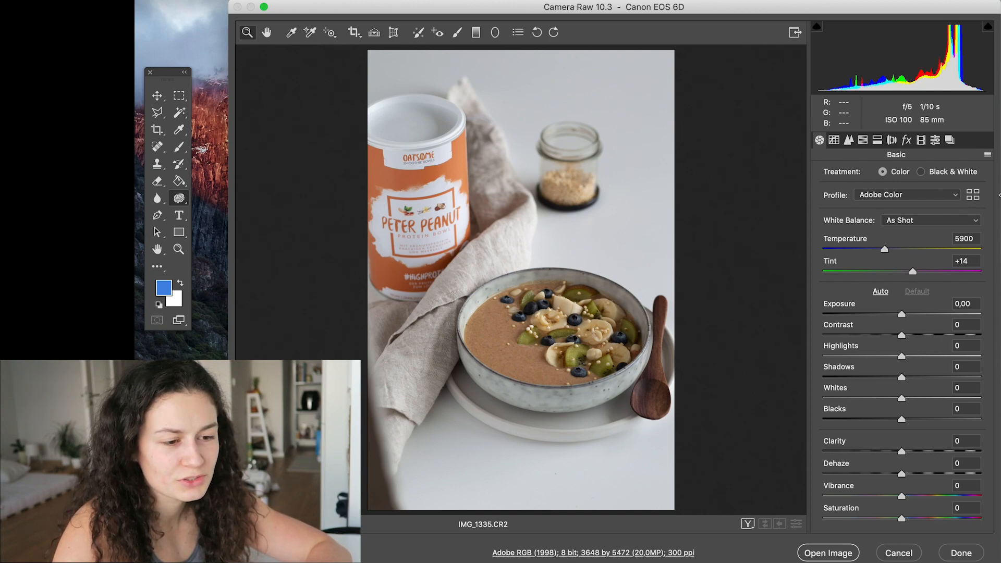
- Open the profile browser and apply the Adobe Vivid profile to the photo
left_click(971, 196)
left_click(969, 159)
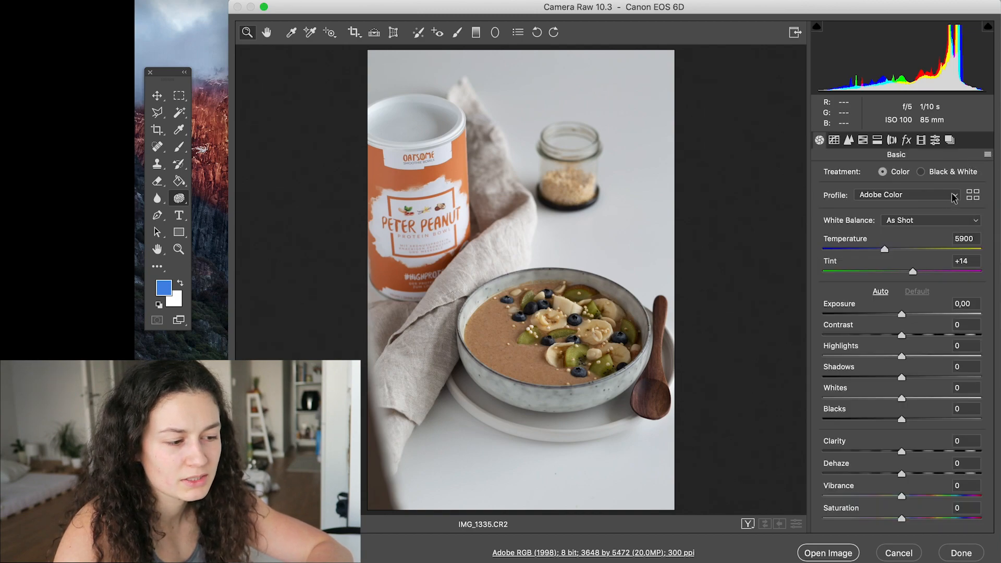
left_click(976, 199)
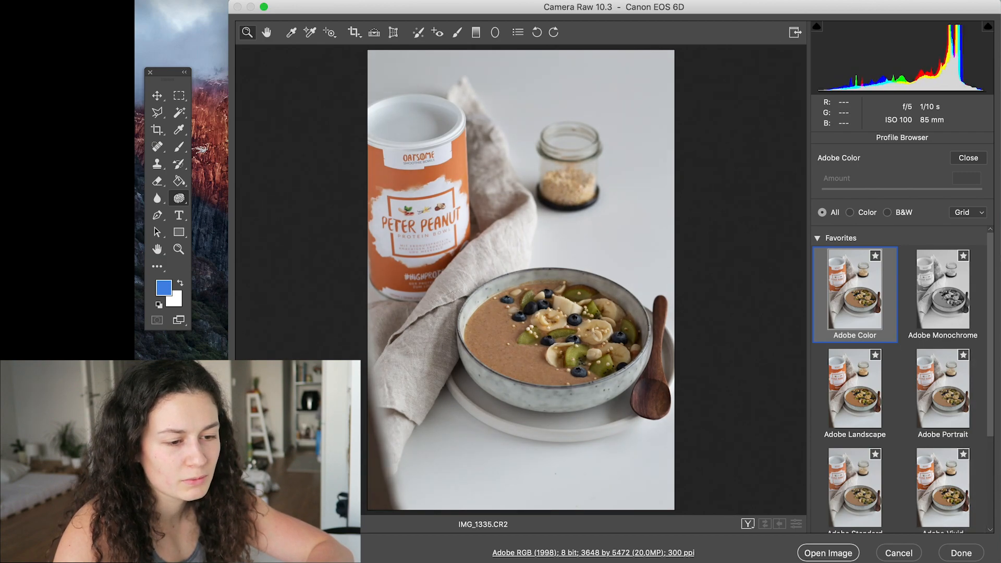
left_click(968, 483)
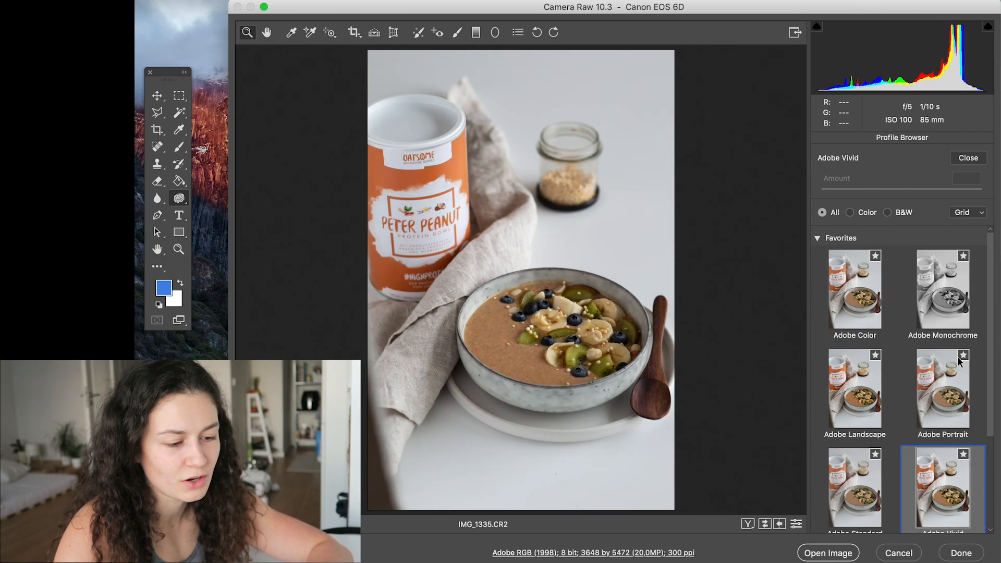
- Browse the Adobe Raw and Vintage profile groups and try the Vintage 06 profile with an amount of 37
left_click_drag(992, 246, 991, 424)
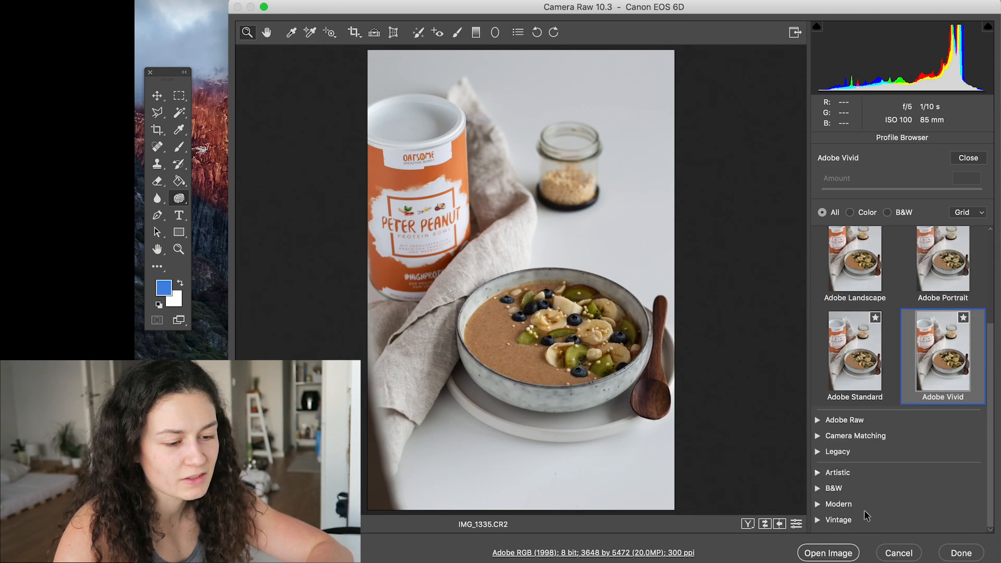
left_click(855, 420)
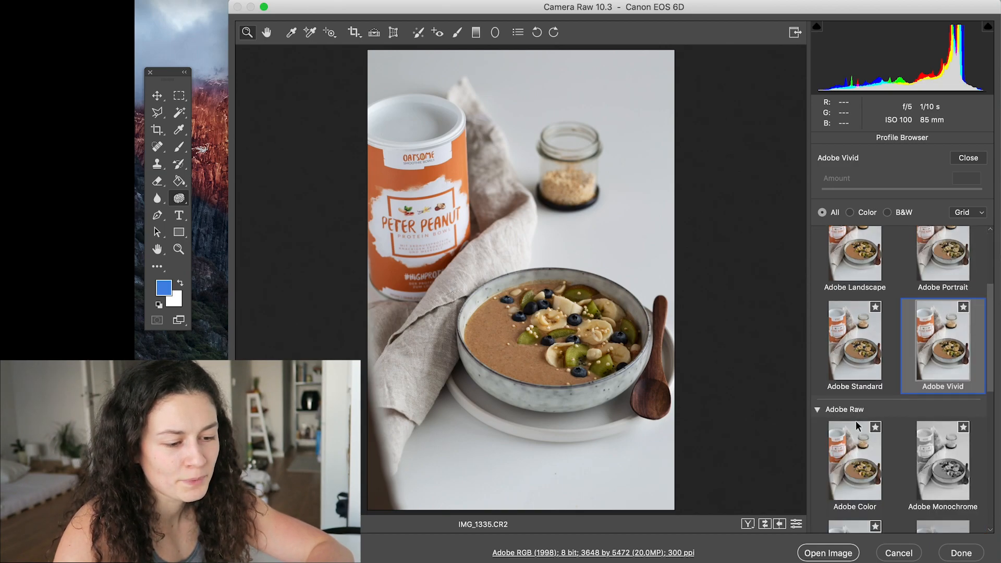
scroll(855, 420, "down", 3)
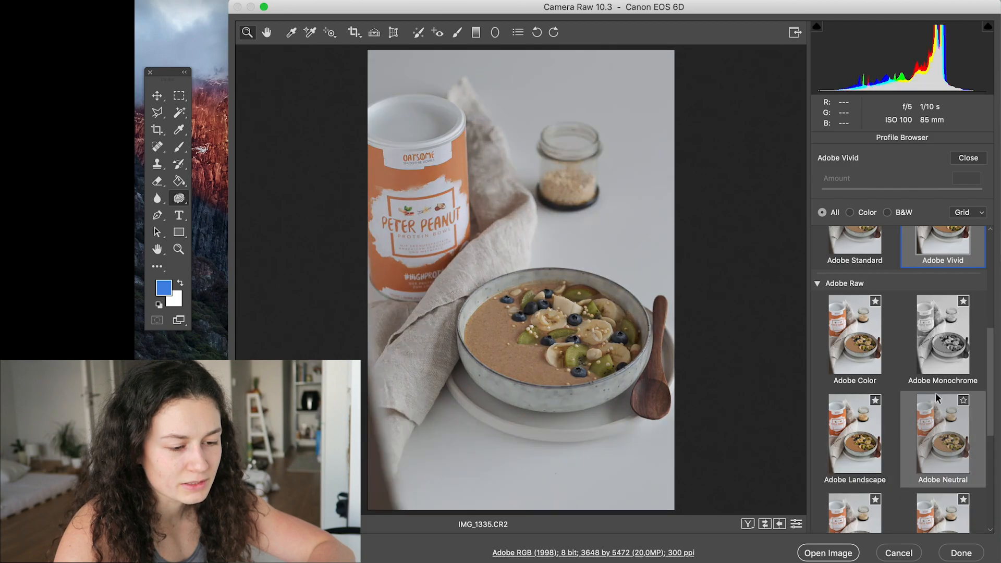
scroll(935, 392, "down", 5)
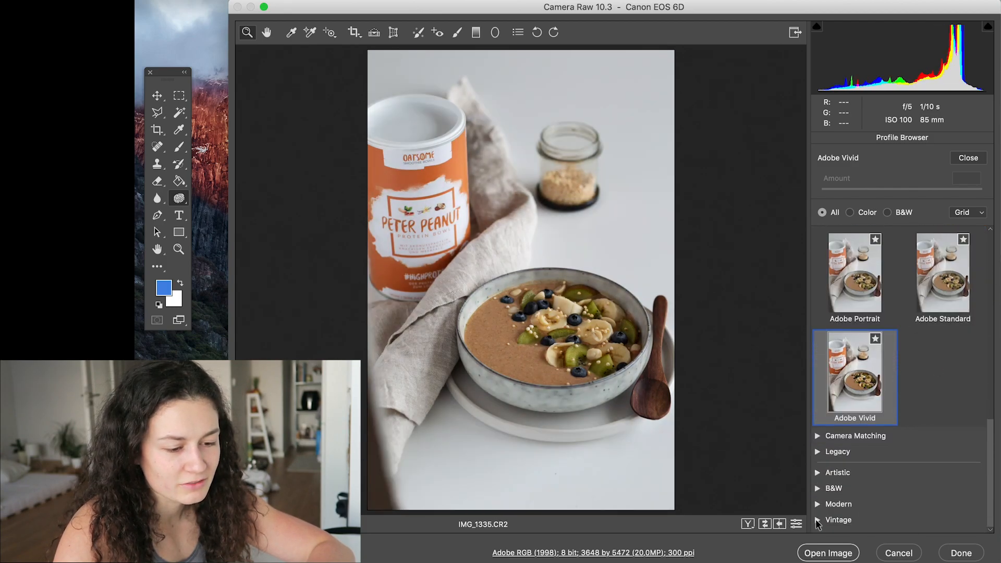
left_click(816, 519)
scroll(920, 467, "down", 10)
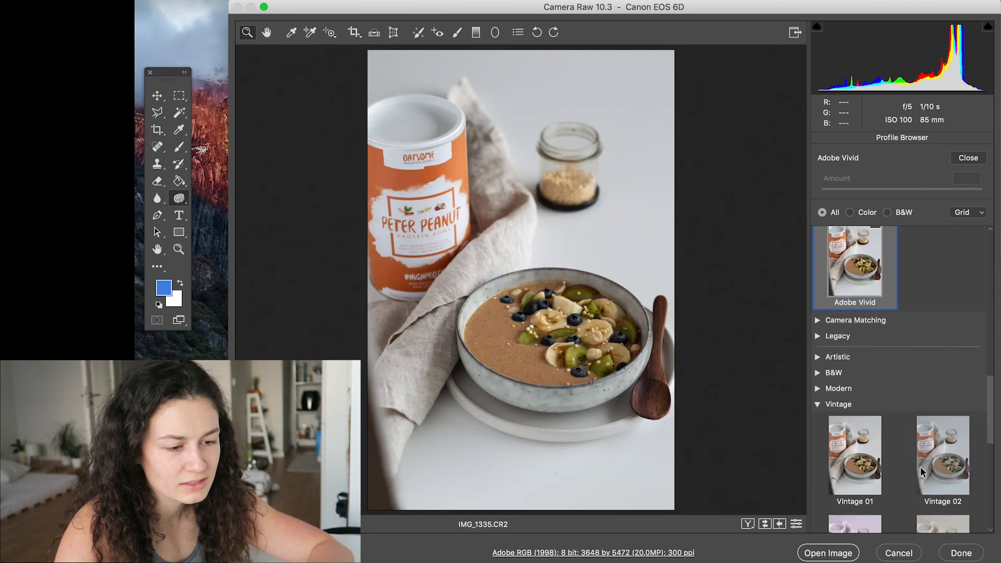
scroll(921, 467, "down", 3)
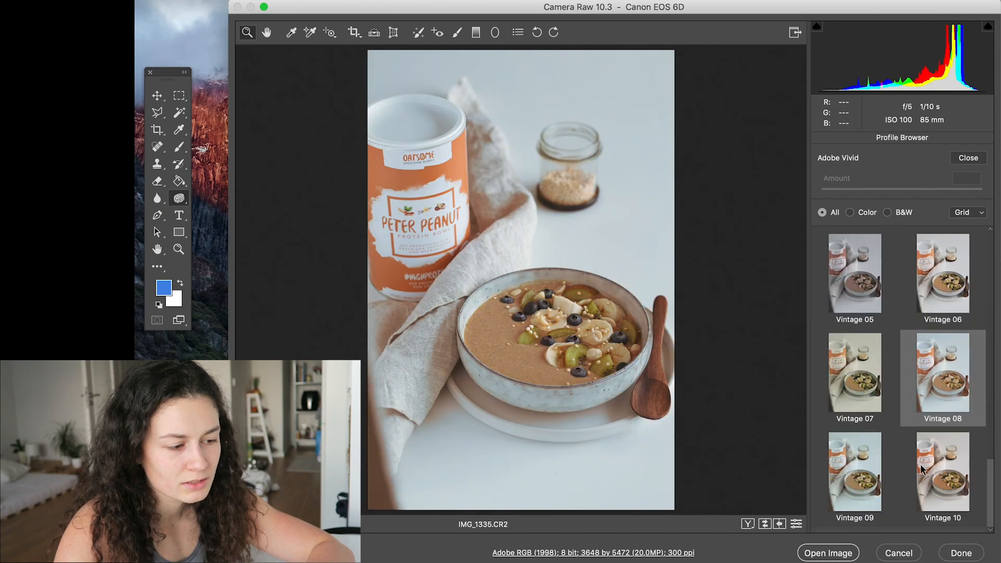
left_click(944, 282)
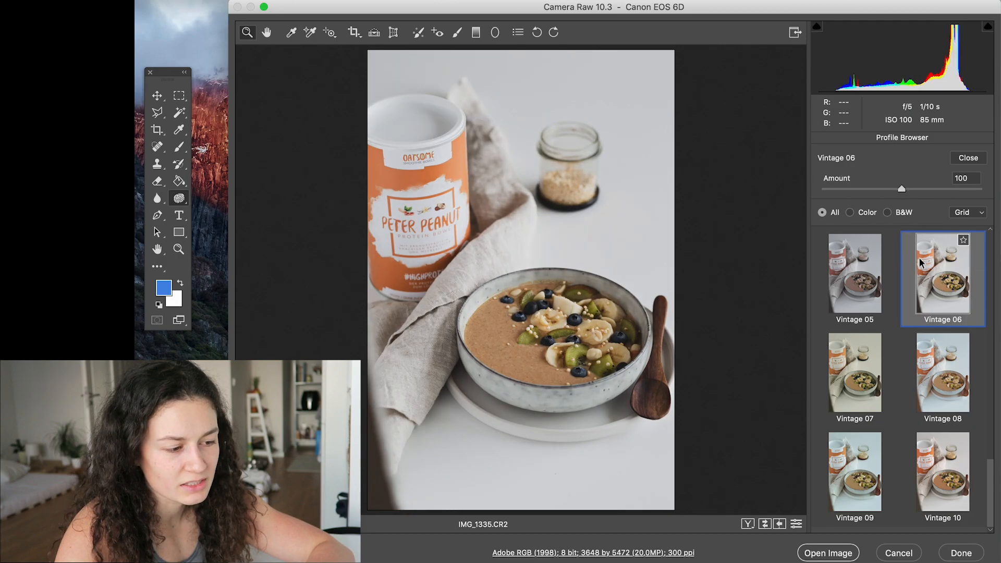
left_click(856, 189)
mouse_move(858, 193)
left_mouse_down()
mouse_move(964, 192)
mouse_move(755, 201)
mouse_move(924, 193)
mouse_move(817, 192)
mouse_move(878, 192)
mouse_move(852, 192)
left_mouse_up()
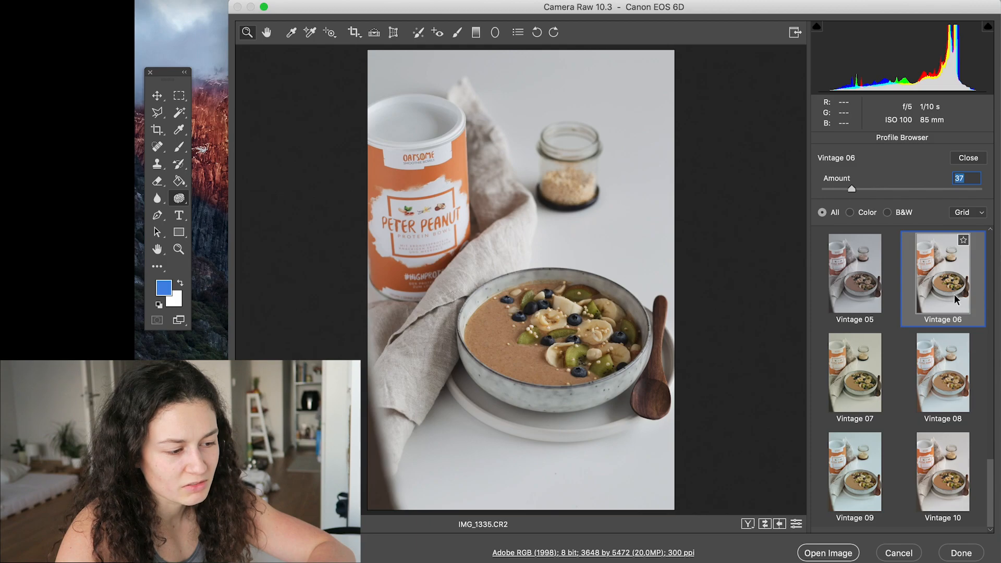
- Switch the profile back to Adobe Vivid from the favorites and close the profile browser
scroll(956, 298, "up", 15)
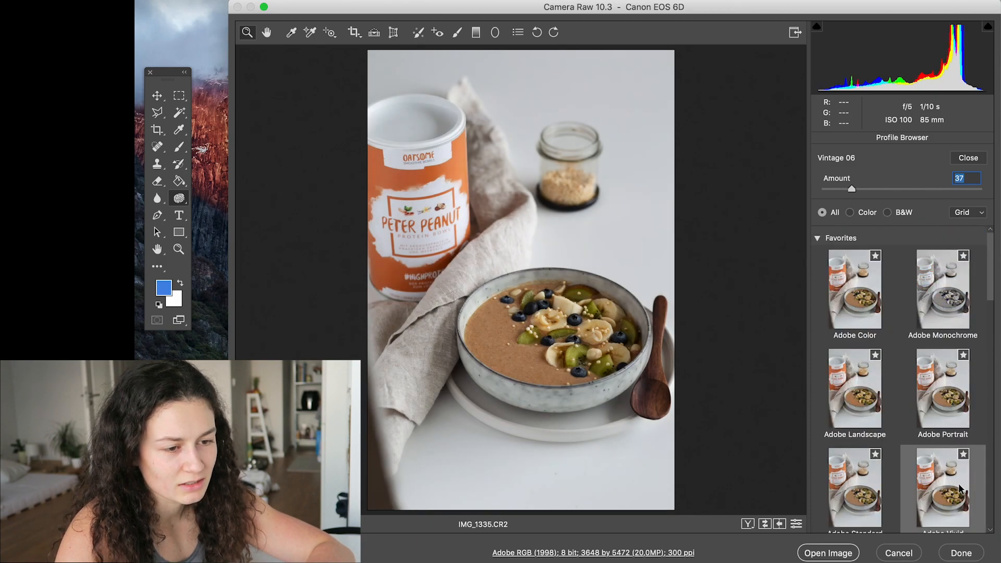
left_click(967, 479)
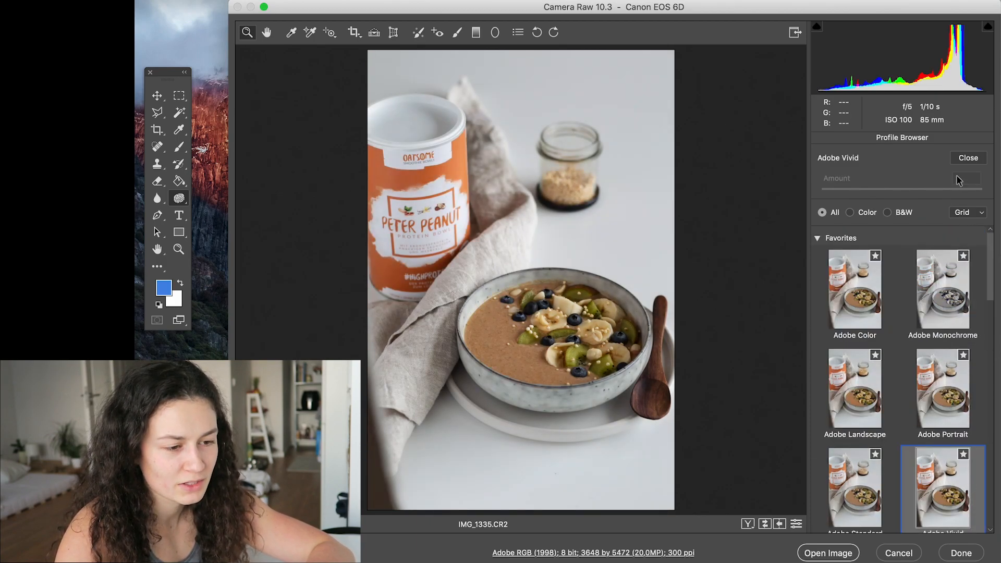
left_click(968, 158)
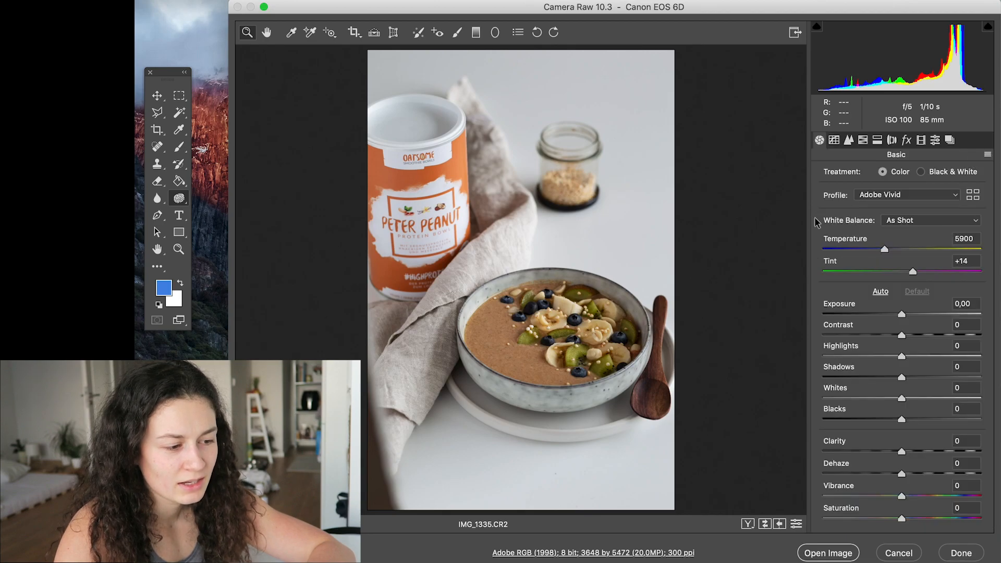
- Try the Auto white balance on the photo and return it to As Shot
left_click(978, 227)
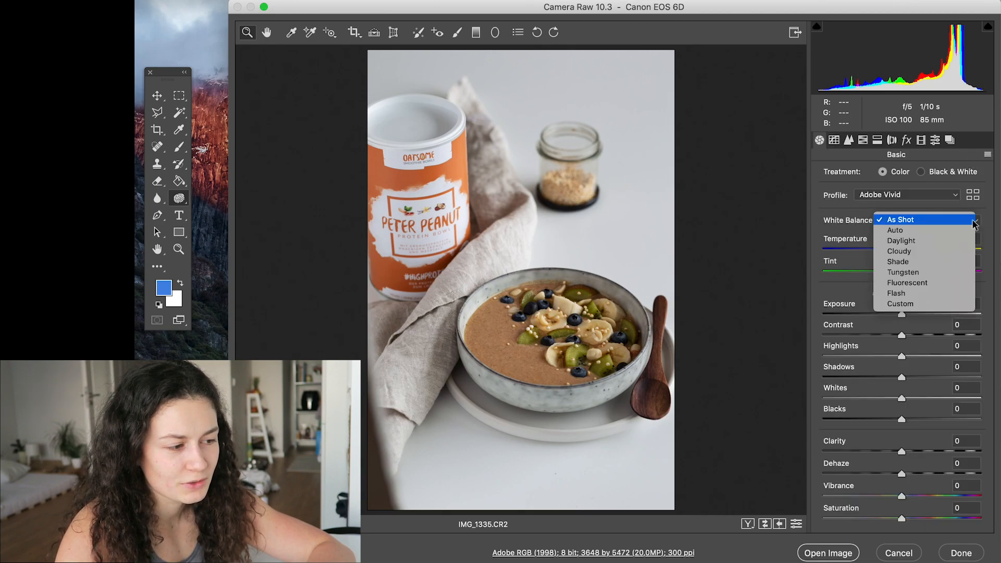
left_click(922, 227)
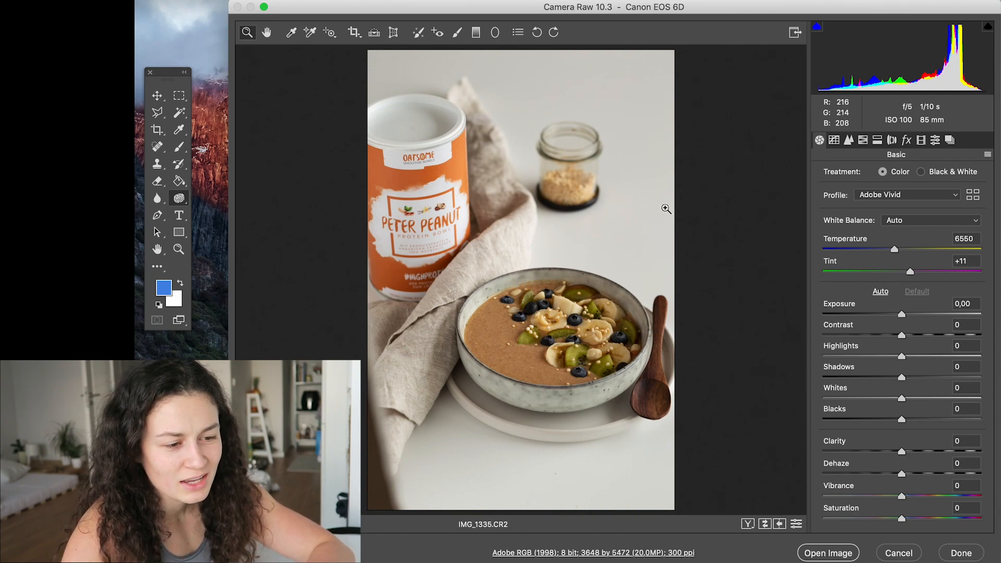
left_click(920, 223)
left_click(903, 208)
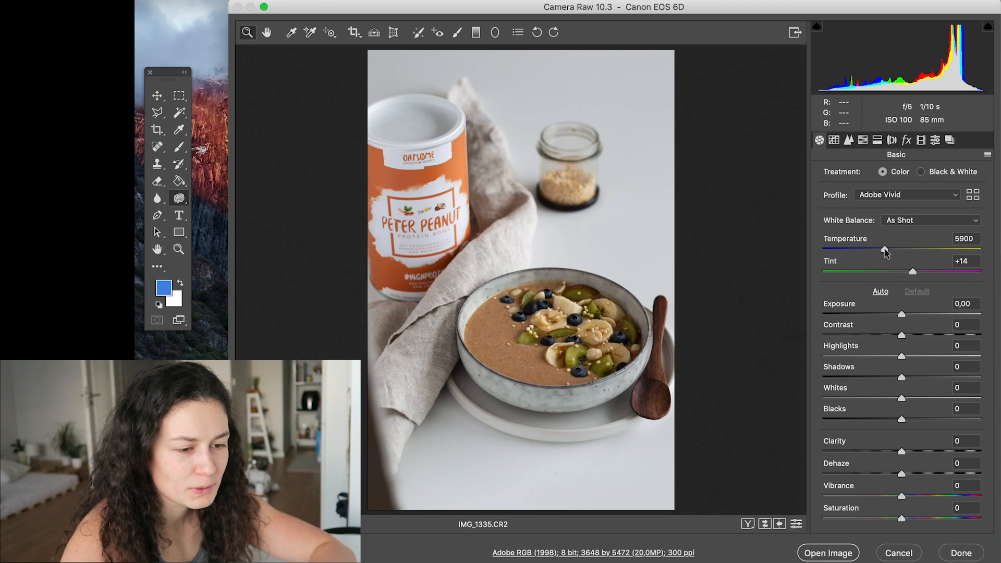
- Set Temperature 5700, Exposure +0,30, Contrast +6, Highlights -19, Shadows +33, Whites +8, Blacks -4, Clarity +4, Dehaze +5, Vibrance +10 and Saturation -8
left_click_drag(884, 253, 880, 249)
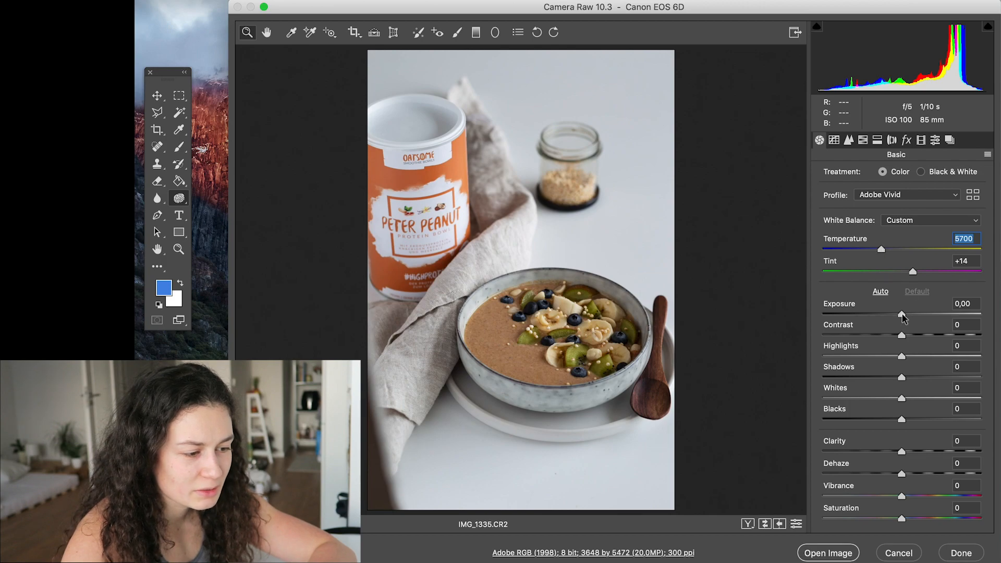
left_click_drag(902, 314, 896, 521)
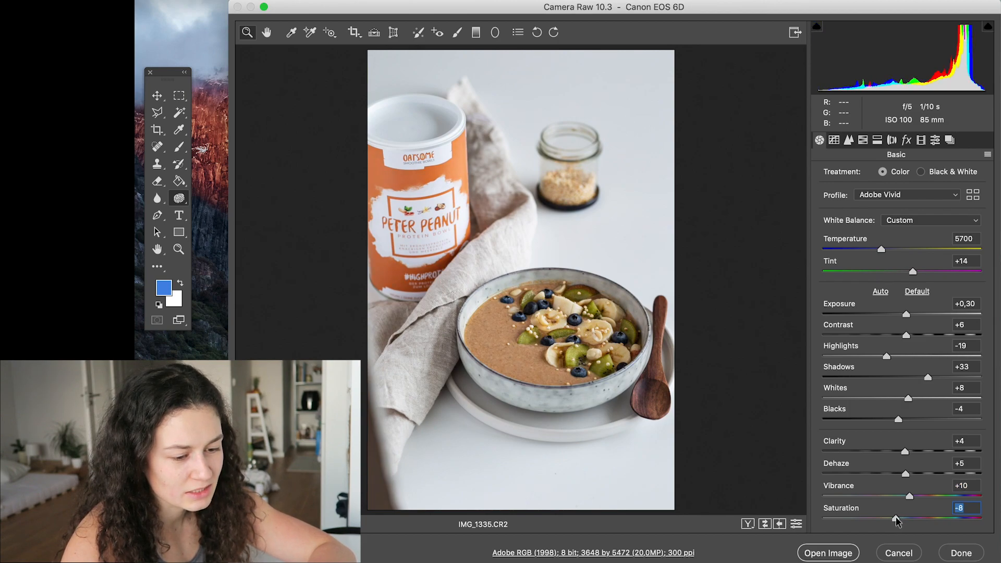
- Compare the photo before and after the basic adjustments by swapping the settings back and forth
left_click(765, 525)
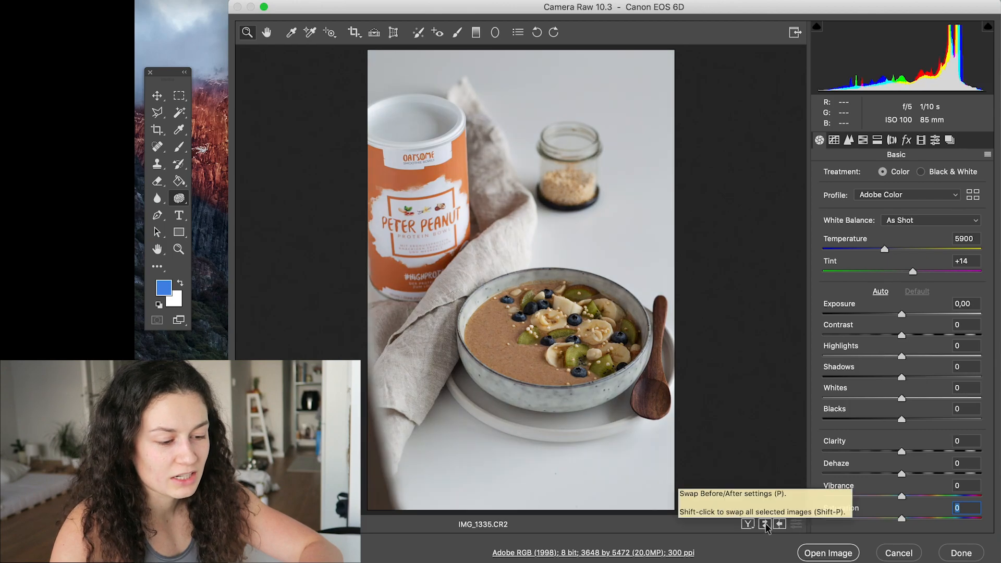
left_click(765, 525)
left_click(765, 525)
left_click(765, 525)
left_click(765, 525)
left_click(765, 525)
left_click(765, 526)
left_click(765, 526)
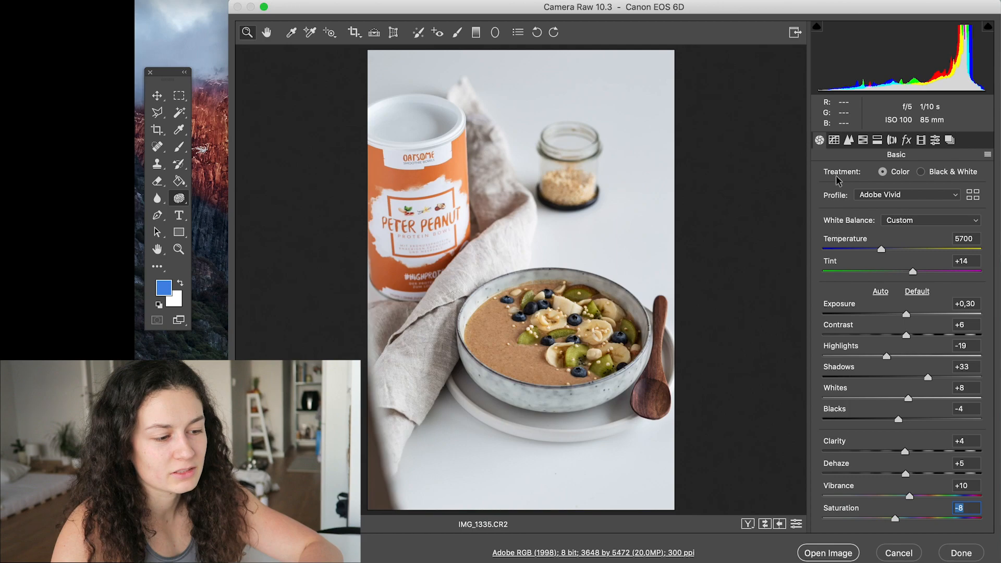
- Add two points to the RGB tone curve: a highlight point at input 192, output 193, and a shadow point at input 63, output 62
left_click(834, 140)
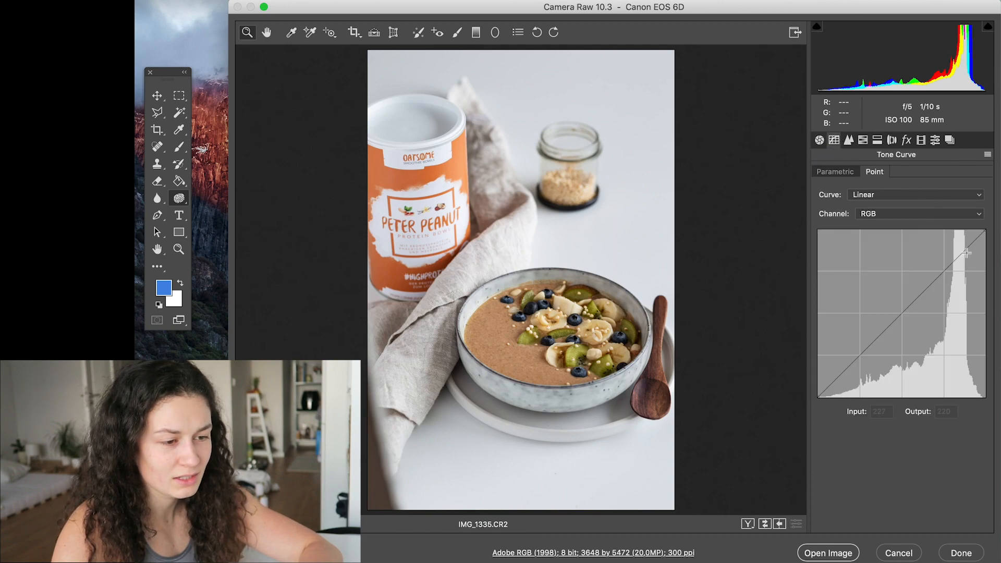
left_click(943, 270)
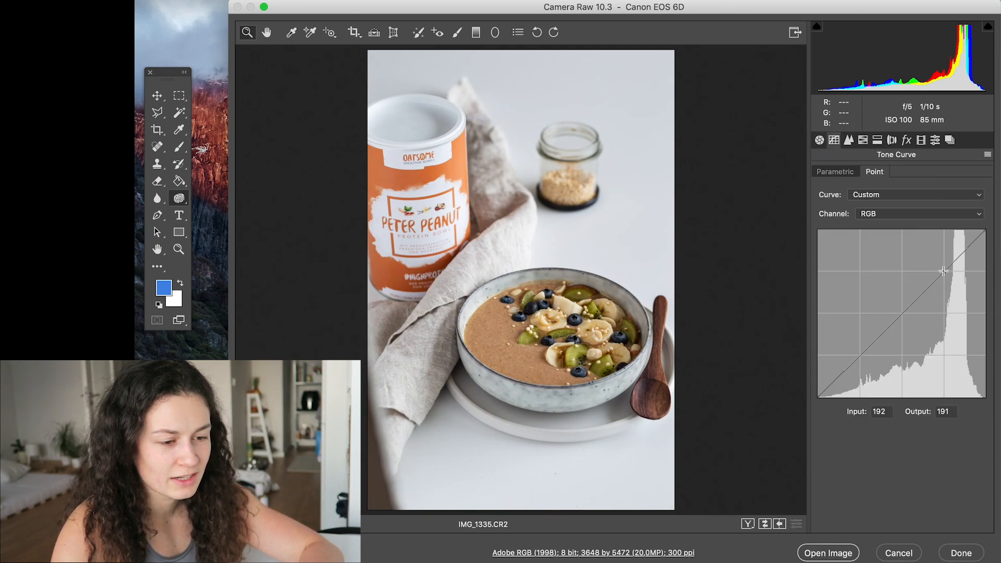
left_click_drag(943, 270, 943, 270)
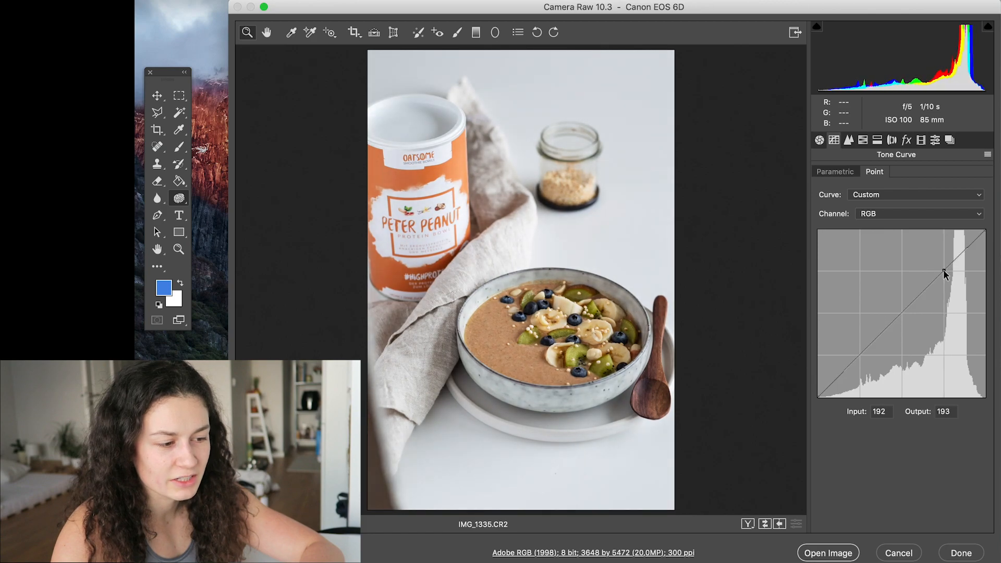
left_click(858, 356)
left_click_drag(857, 355, 858, 354)
key("Down")
key("Down")
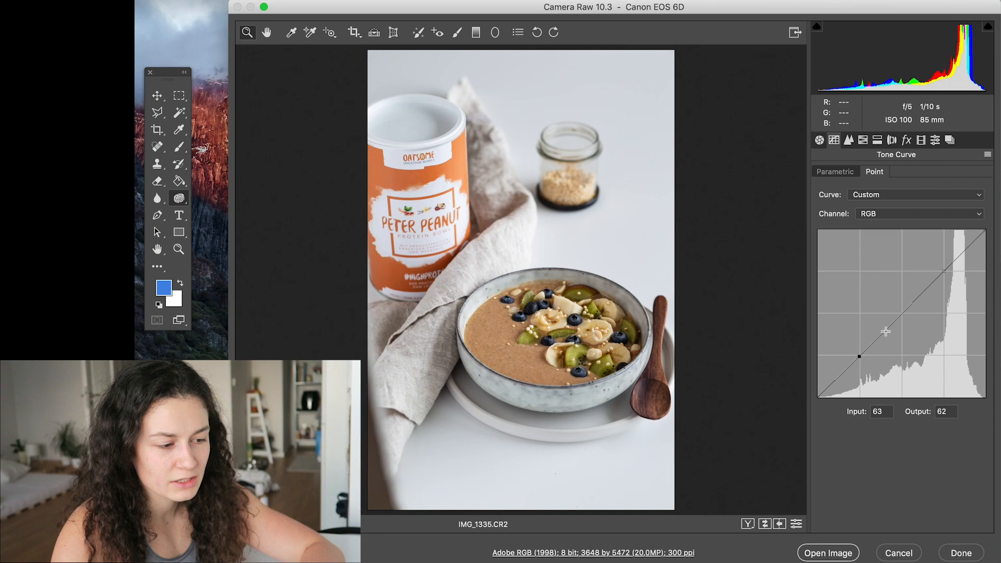
- Lower the white end of the RGB tone curve slightly and raise its black end to output 3
left_click_drag(986, 231, 985, 233)
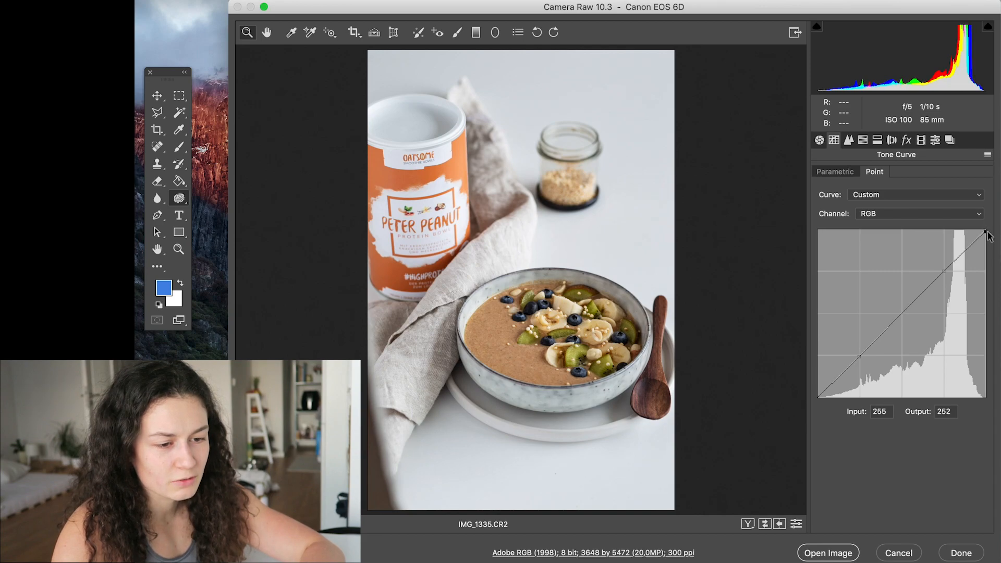
mouse_move(983, 230)
left_mouse_down()
mouse_move(985, 242)
mouse_move(986, 210)
mouse_move(990, 237)
left_mouse_up()
left_click_drag(817, 396, 793, 399)
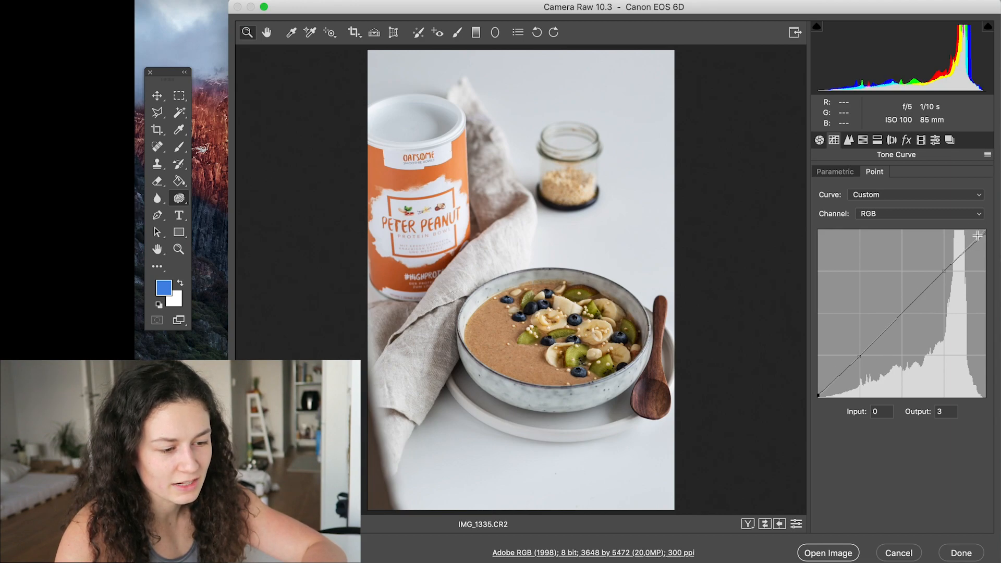
- Add a midtone point to the Blue channel's tone curve at input 126, output 128
left_click(951, 211)
left_click(881, 243)
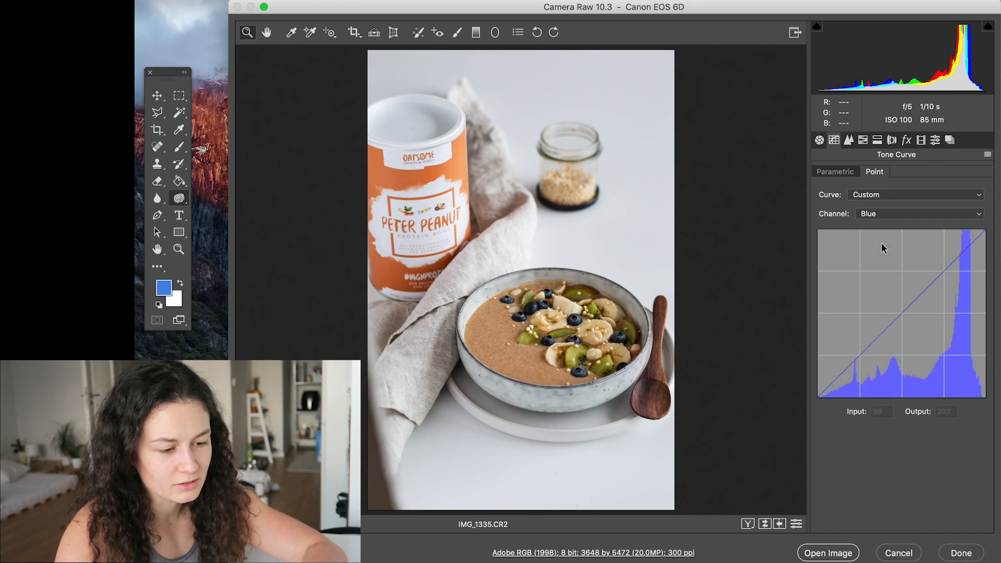
mouse_move(985, 230)
left_mouse_down()
mouse_move(983, 271)
mouse_move(912, 309)
mouse_move(995, 222)
left_mouse_up()
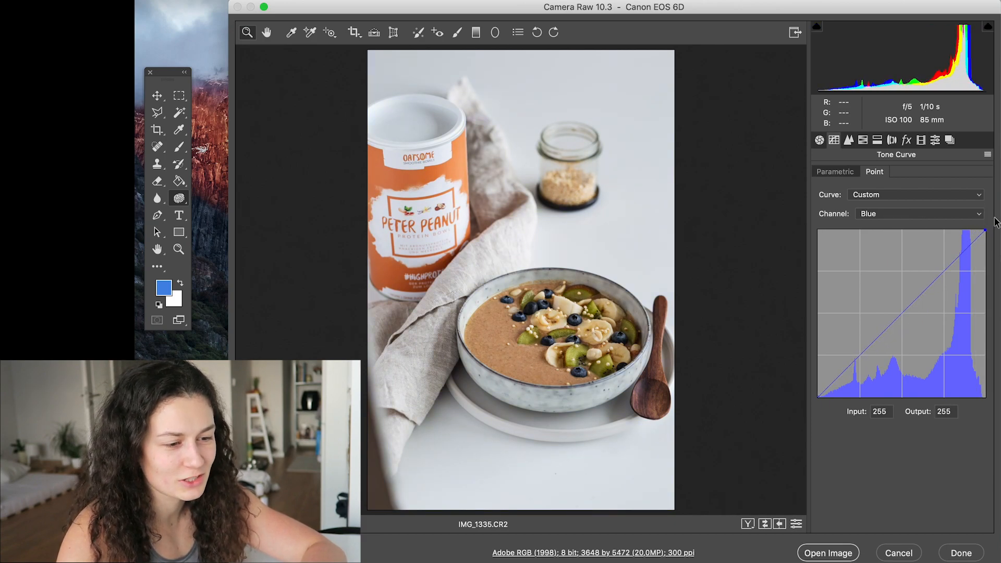
left_click(902, 313)
left_click_drag(901, 314, 902, 315)
left_click_drag(899, 308, 899, 311)
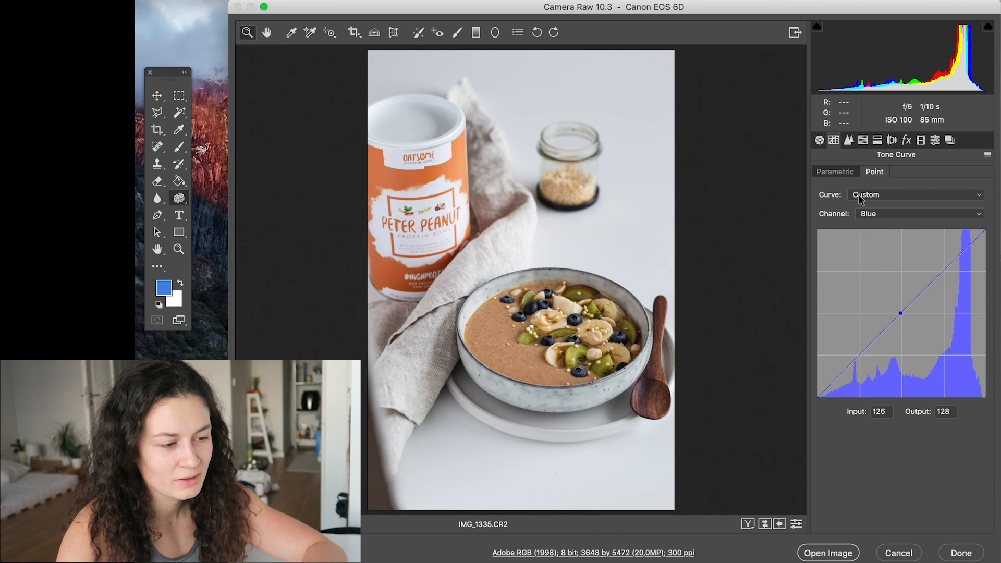
- Set the sharpening amount to 78 and its masking to 49 while previewing the mask
left_click(849, 139)
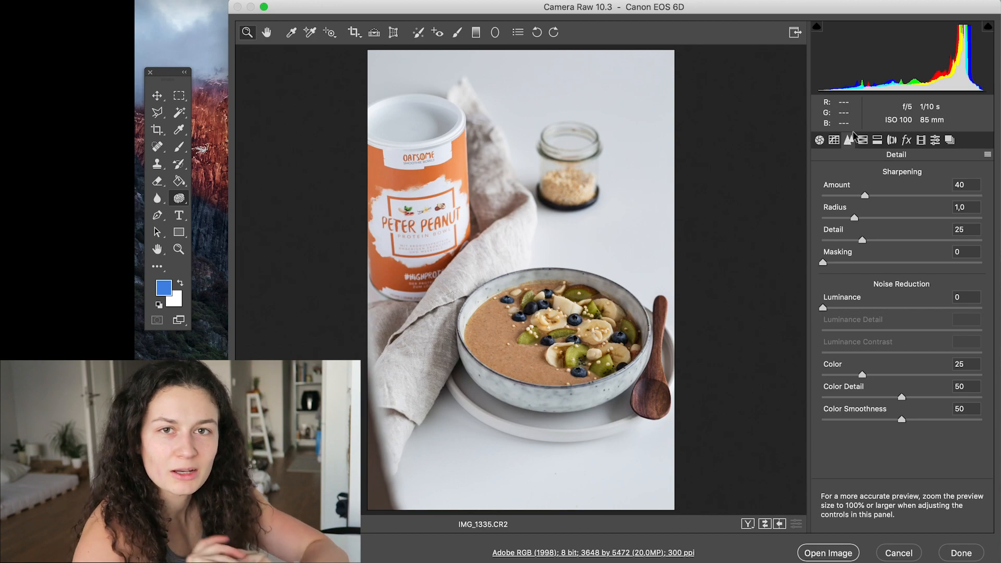
left_click(903, 195)
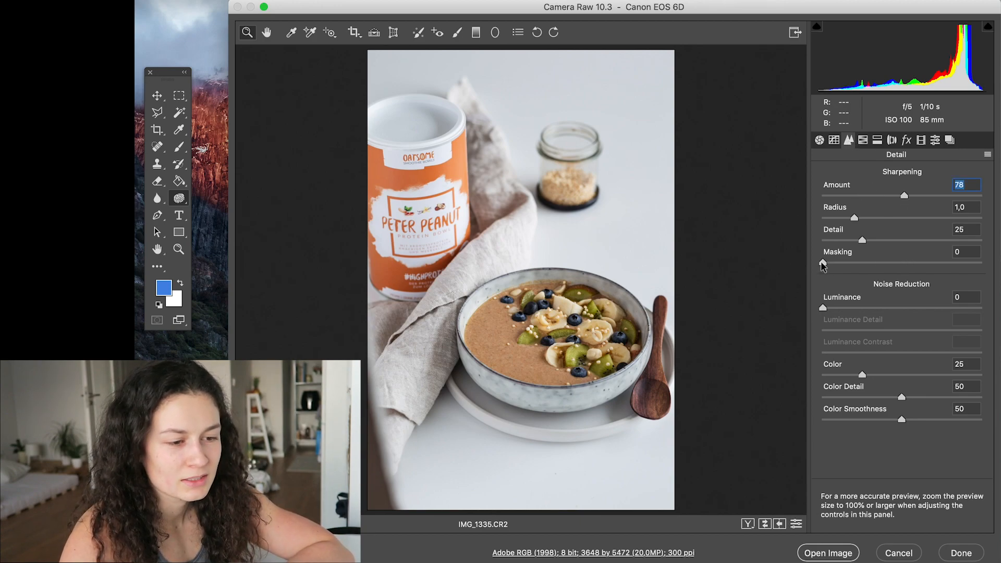
left_click_drag(822, 263, 790, 266)
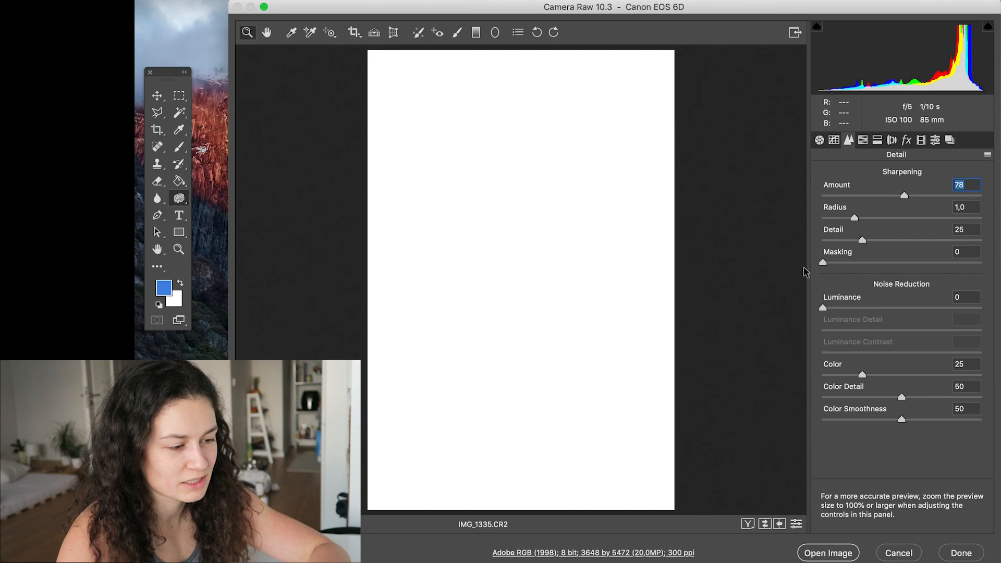
left_click_drag(816, 268, 900, 272)
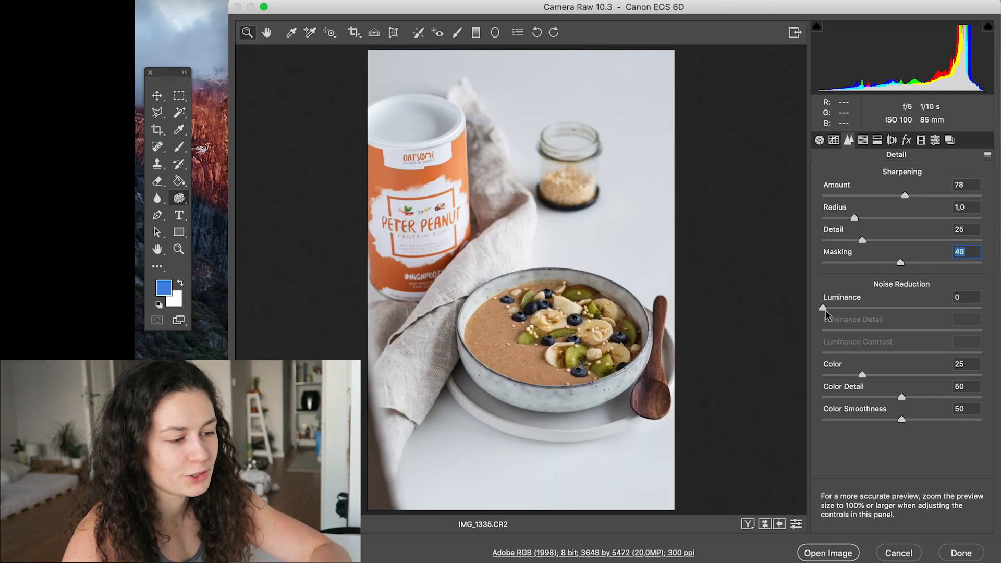
- Try out luminance noise reduction on the photo and return it to 0
mouse_move(823, 307)
left_mouse_down()
mouse_move(911, 309)
mouse_move(820, 310)
left_mouse_up()
left_click_drag(950, 318, 809, 313)
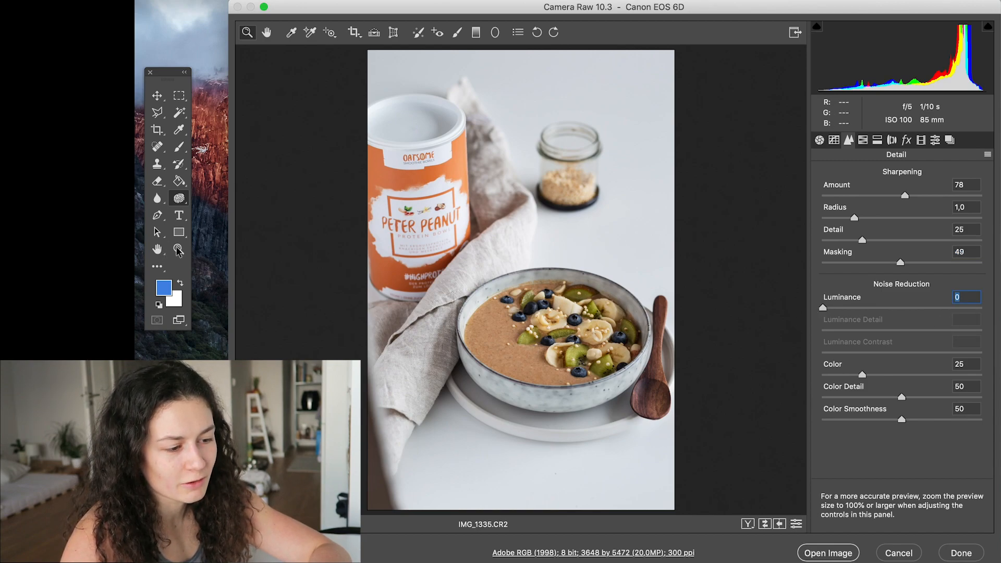
- Test luminance noise reduction values of 77 and 70 on a close-up of the smoothie bowl and return it to 0
left_click(301, 254)
left_click_drag(568, 448, 623, 441)
left_click_drag(614, 252, 600, 357)
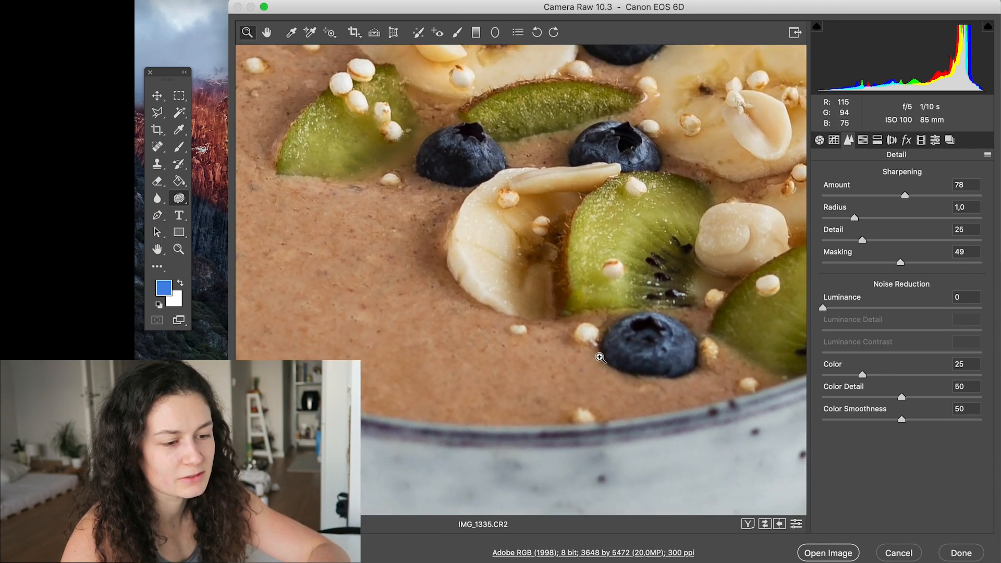
left_click_drag(825, 307, 773, 302)
left_click_drag(907, 309, 945, 312)
key("Tab")
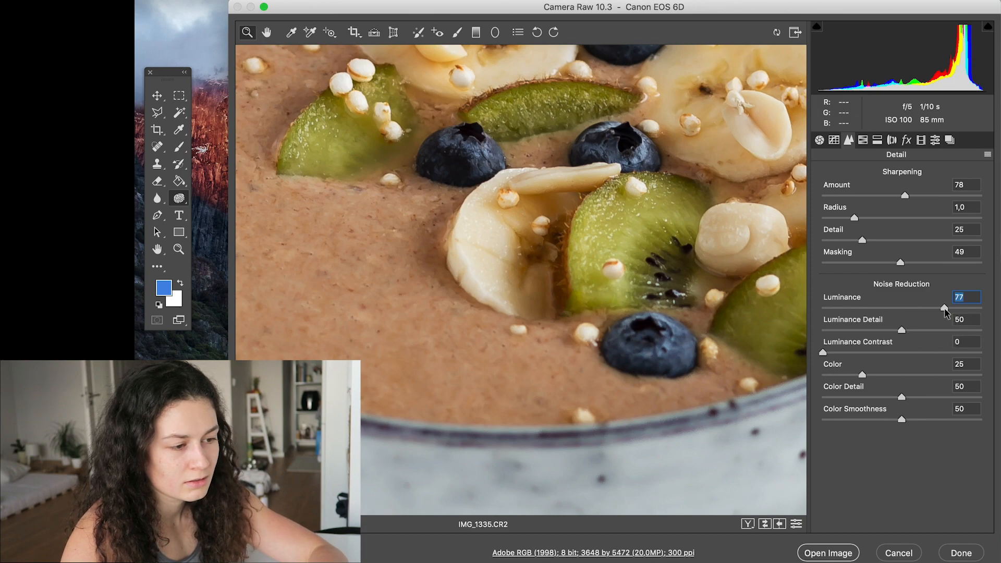
left_click_drag(869, 308, 798, 308)
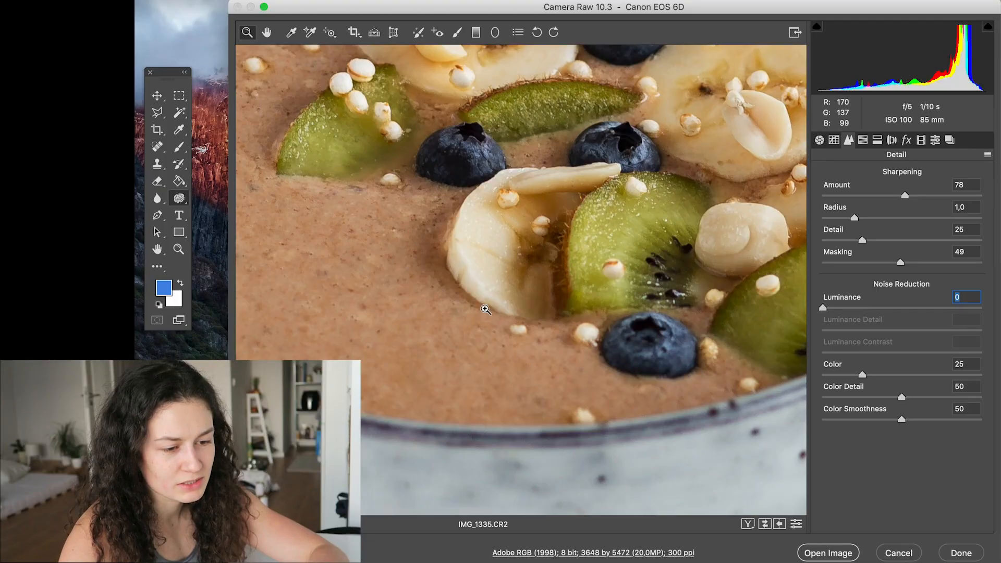
left_click_drag(826, 310, 934, 310)
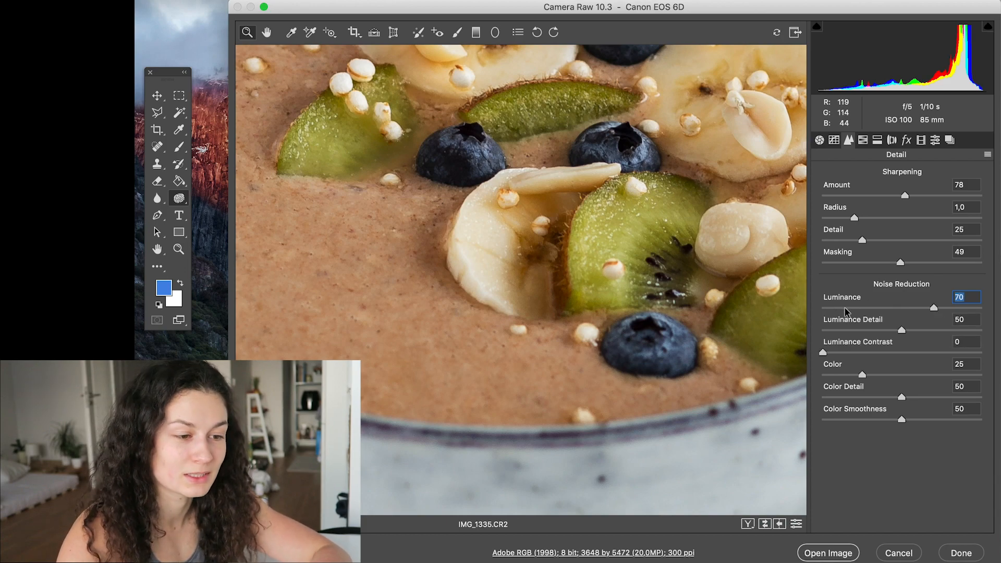
left_click_drag(830, 308, 818, 311)
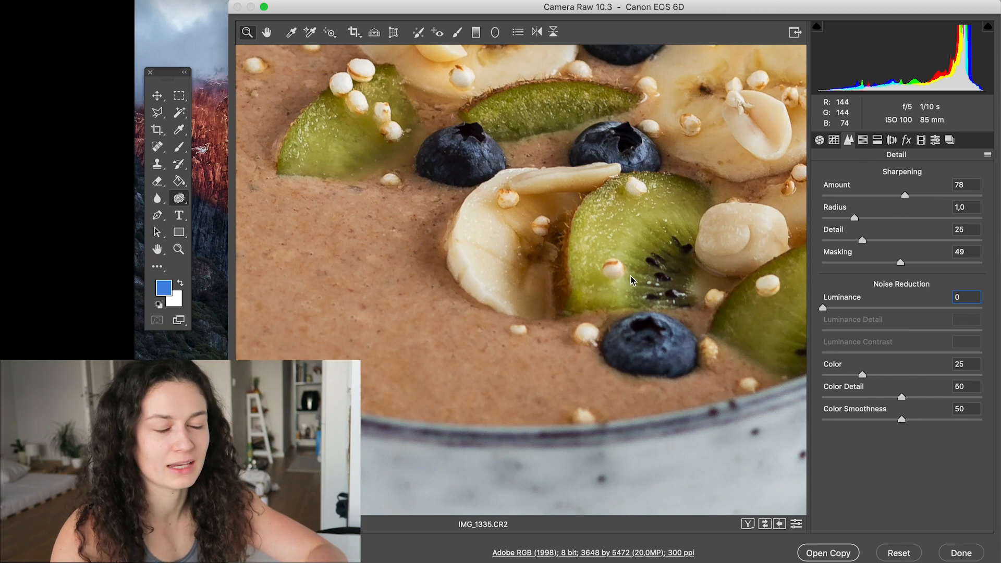
left_click(604, 256, "alt")
left_click(604, 257, "alt")
left_click(604, 256, "alt")
left_click(605, 257, "alt")
left_click(582, 291, "alt")
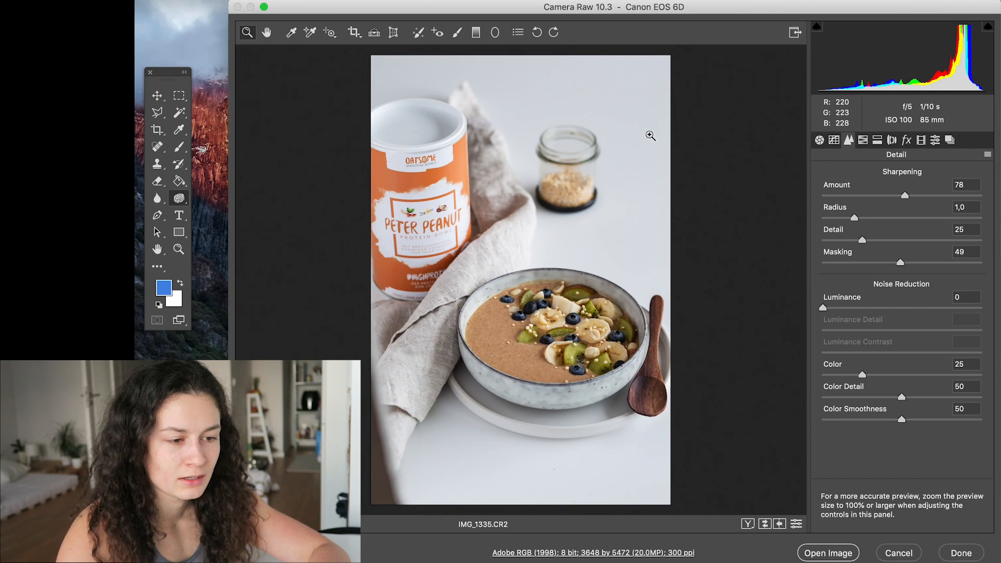
- Experiment with the HSL hue of the Reds and the other colour ranges of the photo
left_click(864, 141)
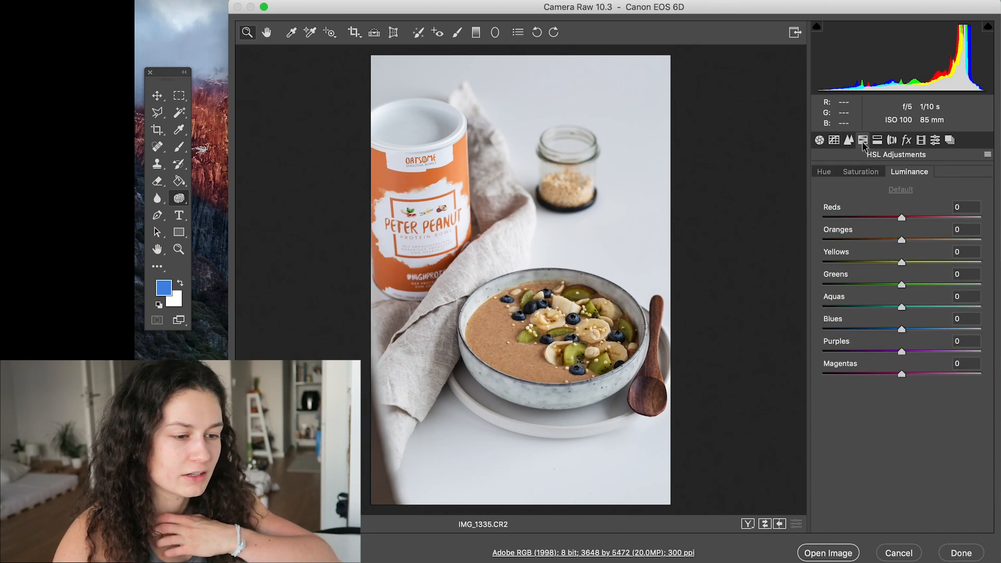
left_click(824, 172)
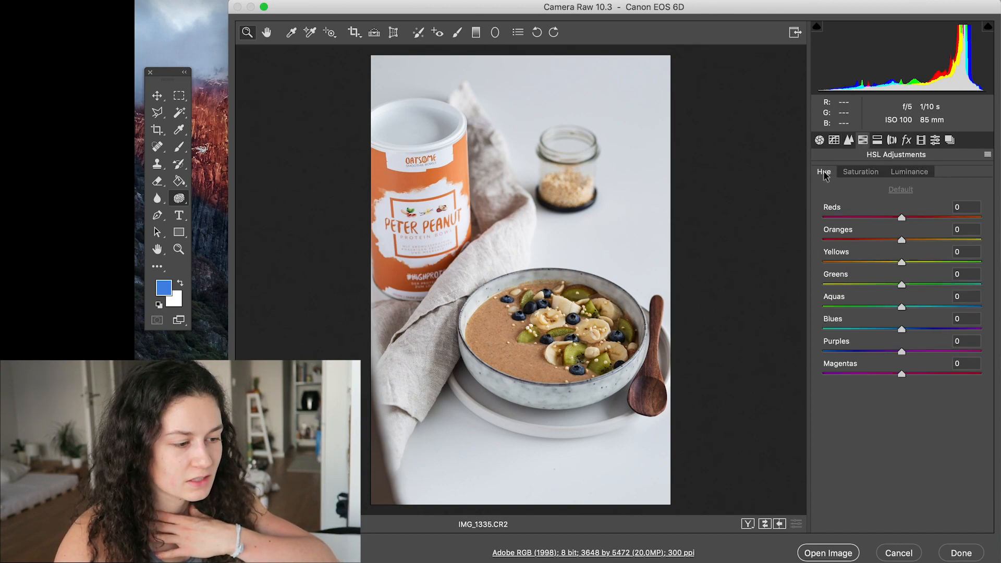
left_click_drag(855, 217, 942, 217)
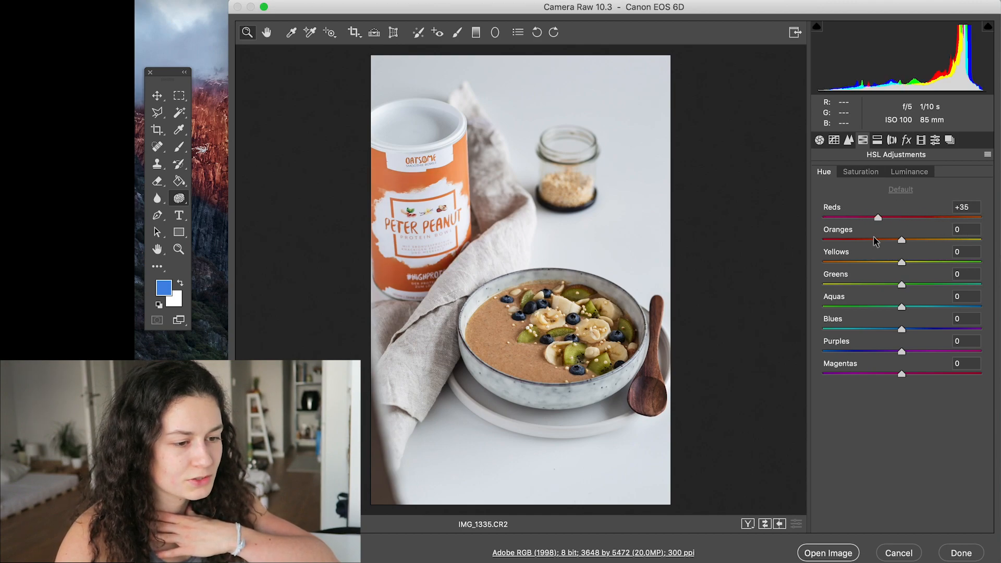
left_click_drag(855, 231, 905, 313)
- Set the Reds saturation to +1 and the Oranges saturation to +8 after trying strong negative and positive Oranges values
left_click(867, 173)
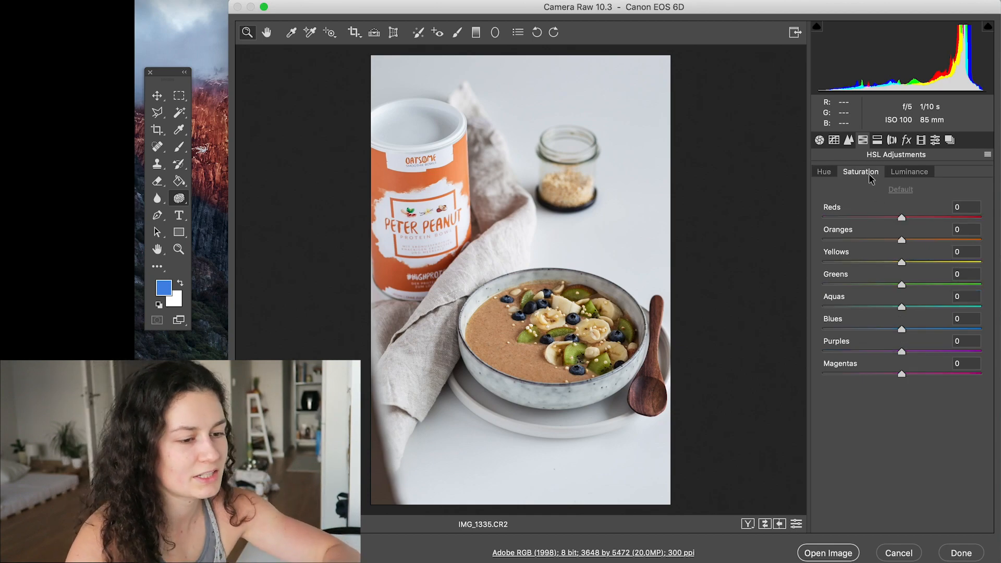
mouse_move(901, 218)
left_mouse_down()
mouse_move(922, 218)
mouse_move(910, 219)
left_mouse_up()
left_click(926, 241)
left_click(872, 239)
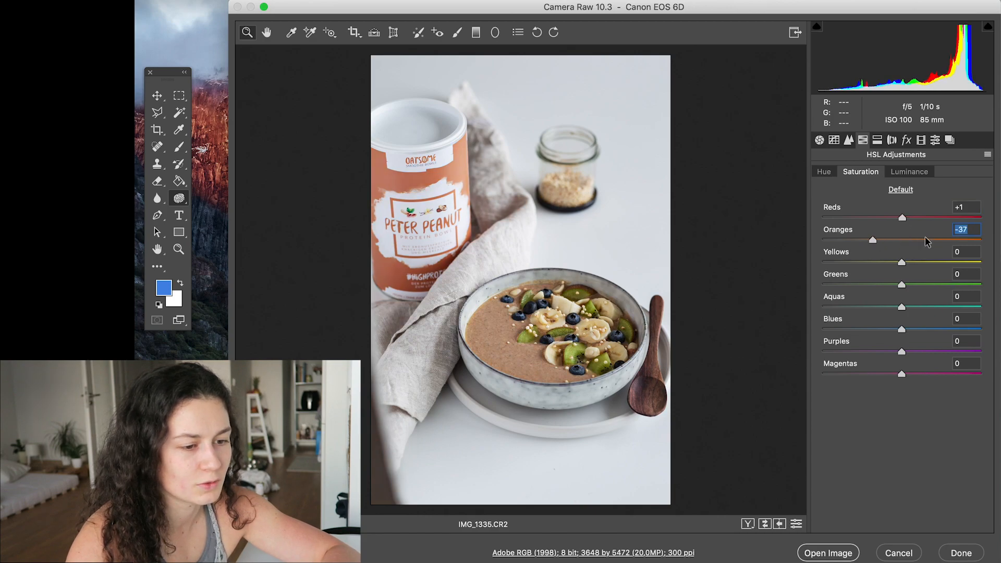
left_click(905, 240)
left_click(961, 240)
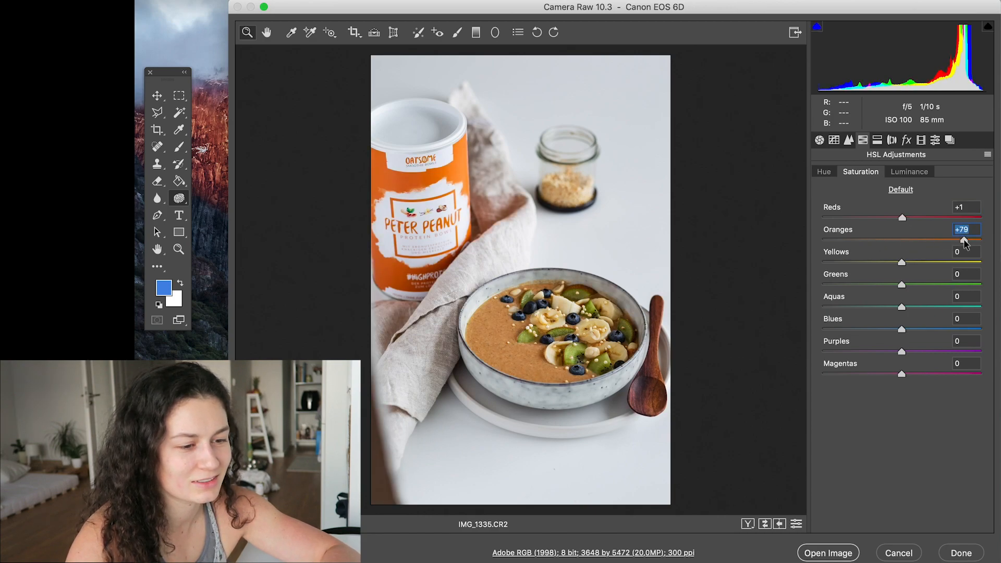
left_click(857, 239)
left_click(903, 239)
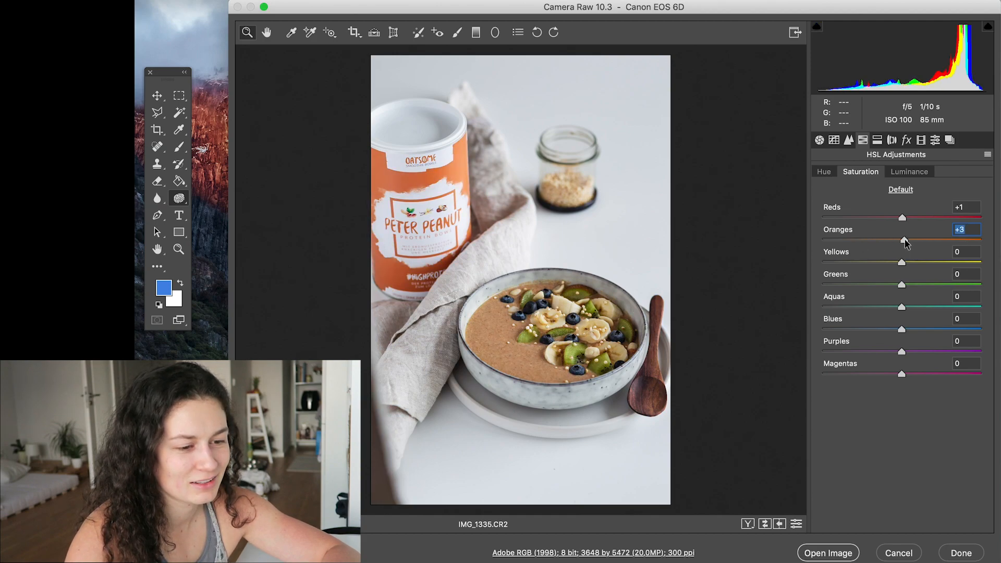
- Set the saturation of Yellows to +15, Greens to +11, Aquas to -72 and Blues to -72
left_click_drag(902, 263, 910, 293)
mouse_move(901, 329)
left_mouse_down()
mouse_move(849, 328)
mouse_move(903, 329)
left_mouse_up()
left_click(845, 306)
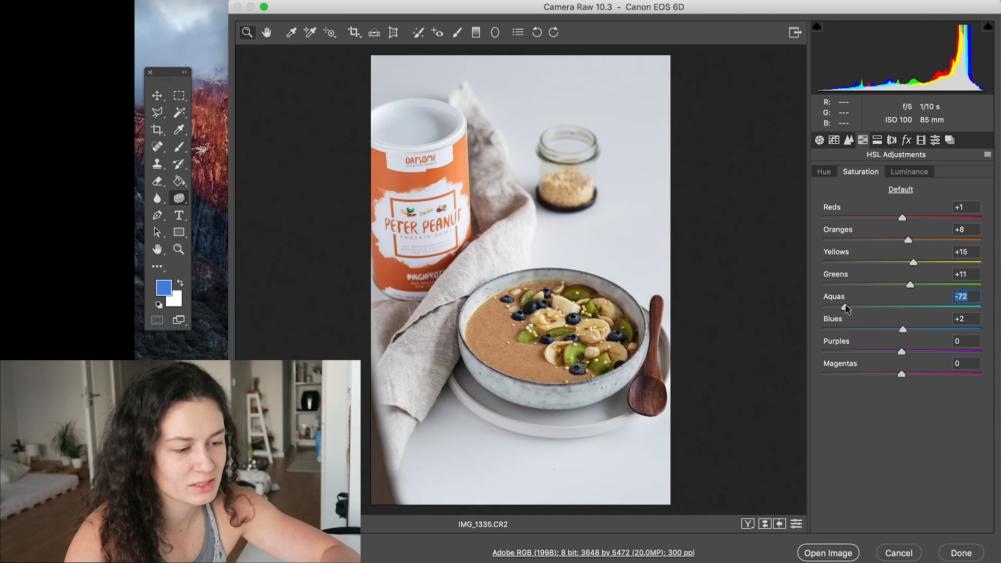
left_click(845, 328)
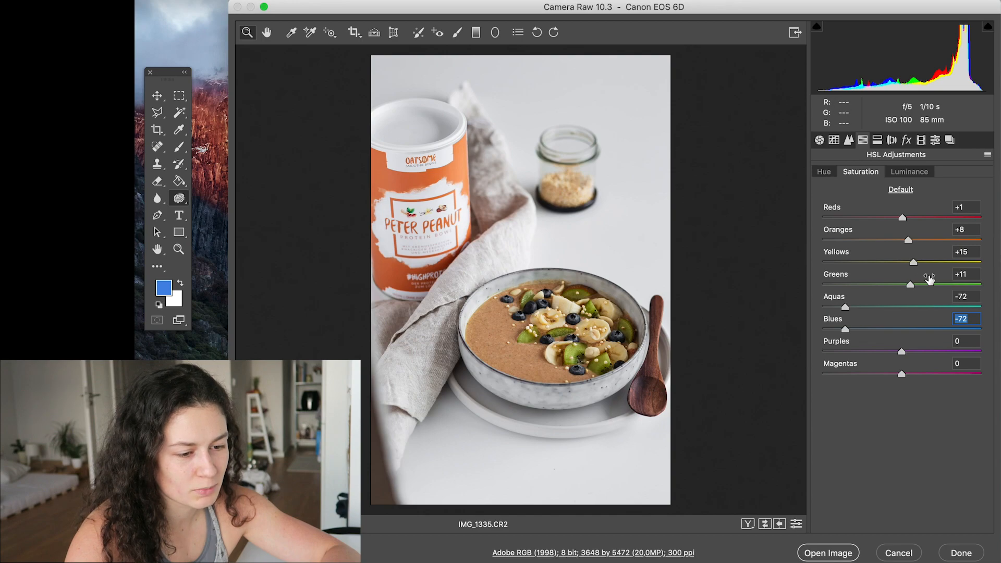
- Compare positive and negative saturation for Aquas and Blues, settling on -72 for Aquas and -68 for Blues
left_click(939, 307)
left_click(947, 329)
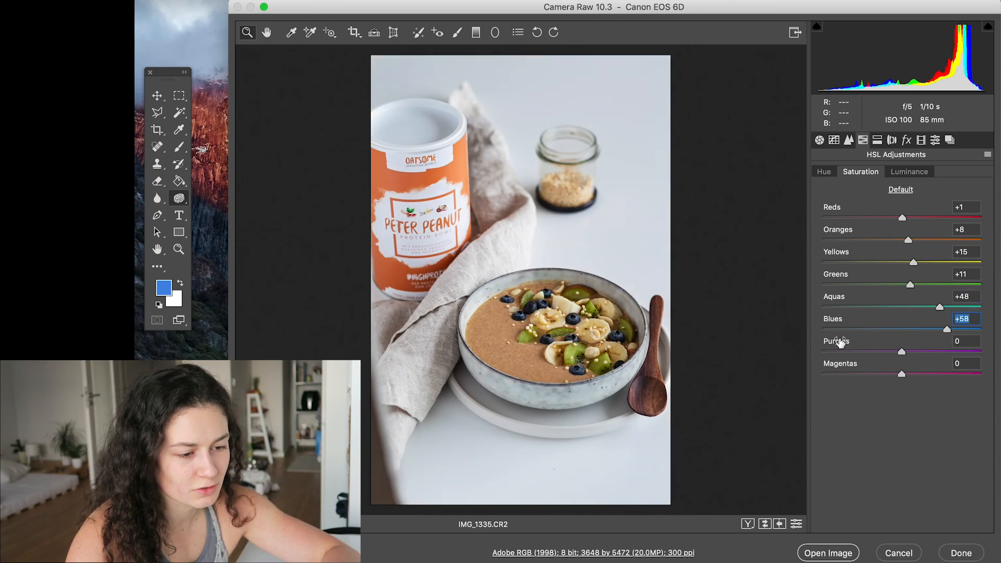
left_click(845, 307)
left_click(849, 329)
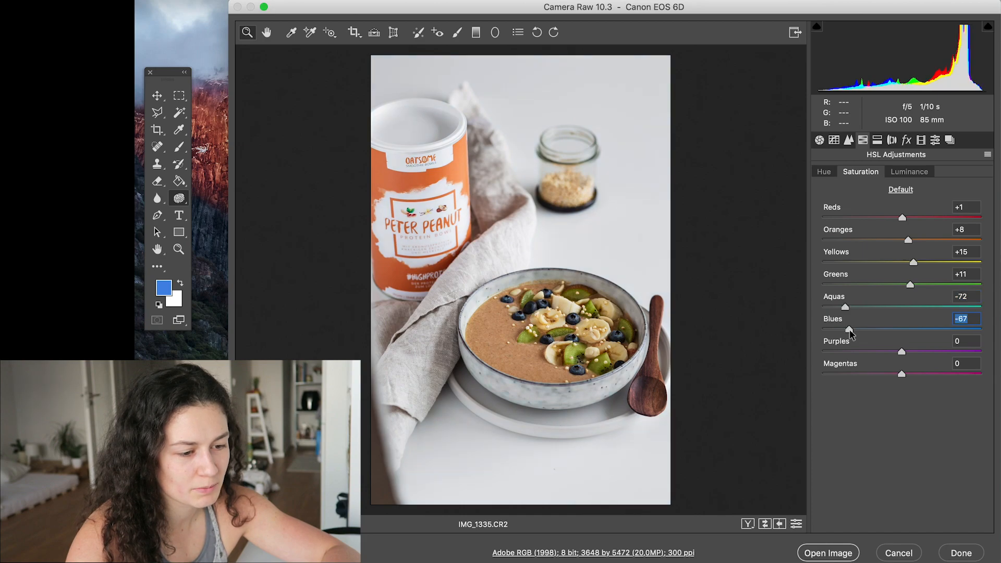
left_click(919, 329)
left_click(849, 329)
mouse_move(575, 324)
left_mouse_down()
mouse_move(663, 323)
mouse_move(592, 319)
left_mouse_up()
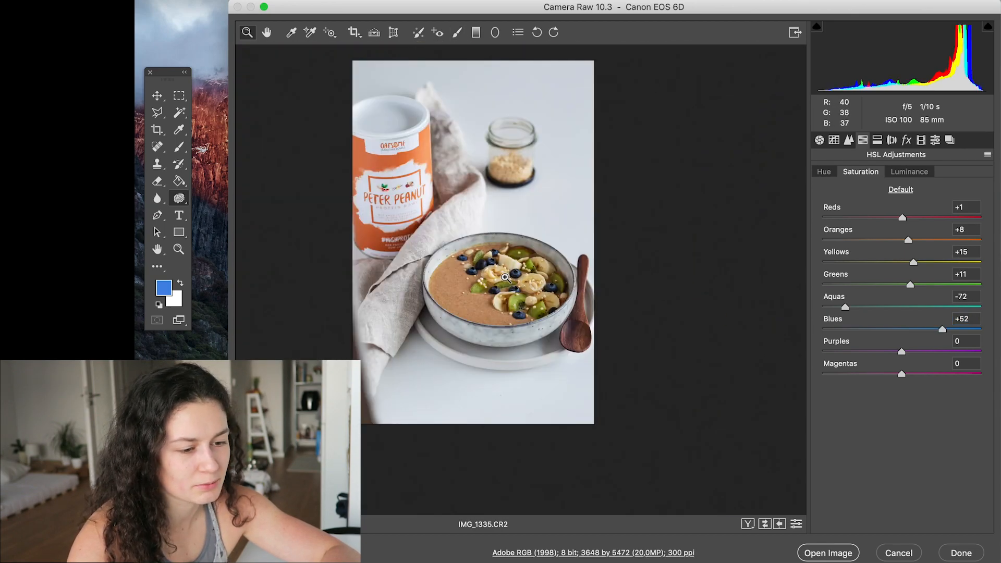
left_click(847, 328)
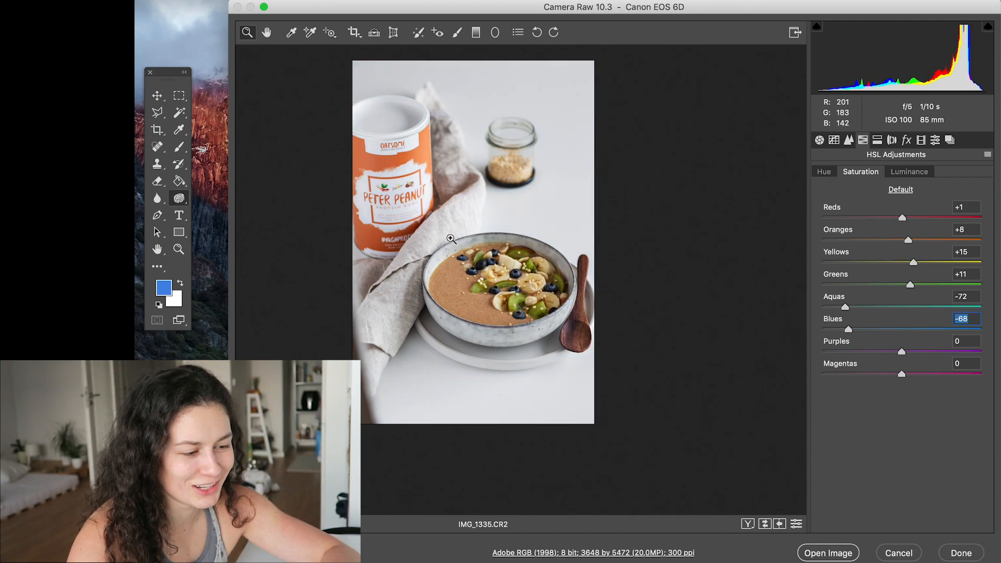
left_click(458, 234)
key("super+minus")
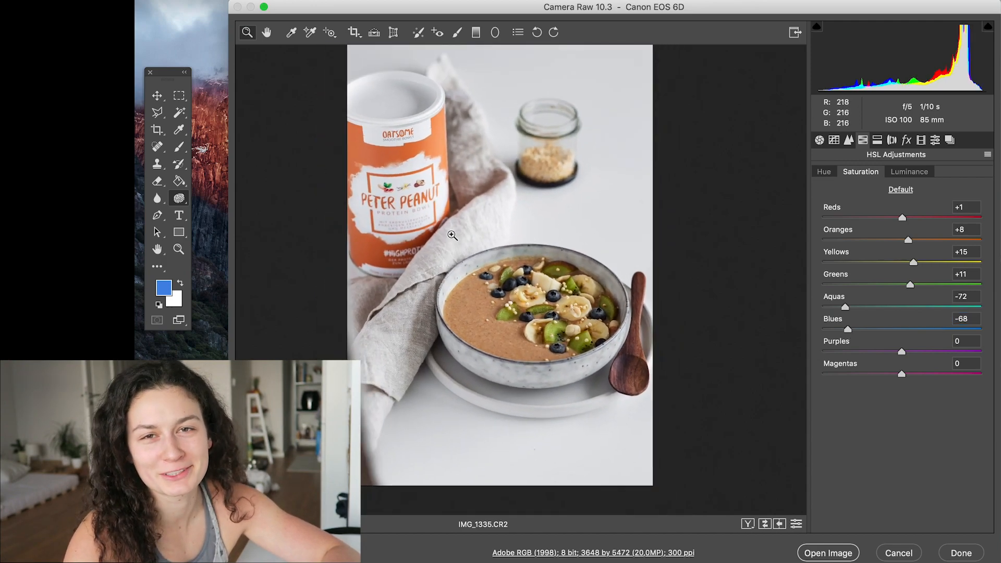
- Add split toning to the highlights with hue 39 and saturation 5
left_click(877, 141)
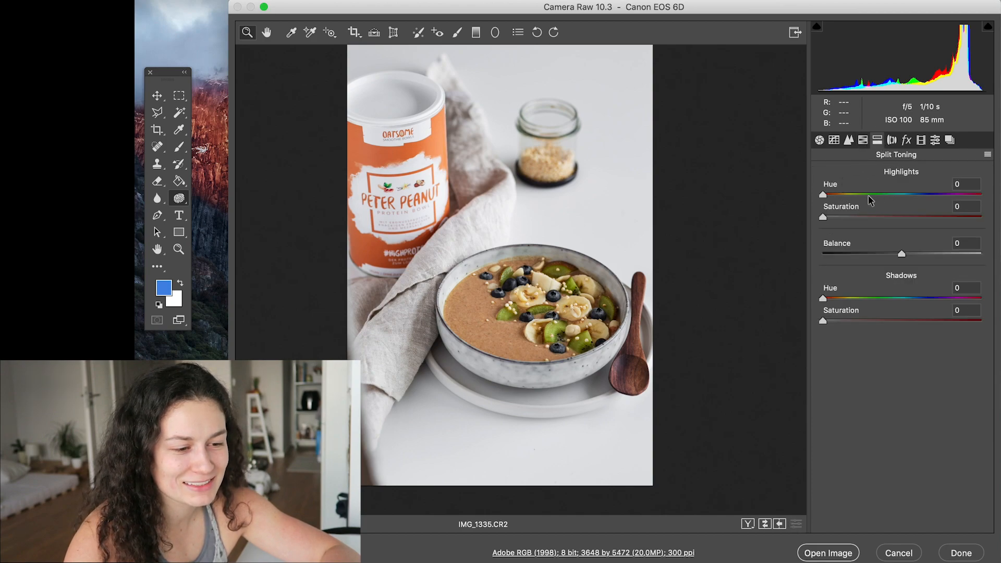
left_click(839, 195)
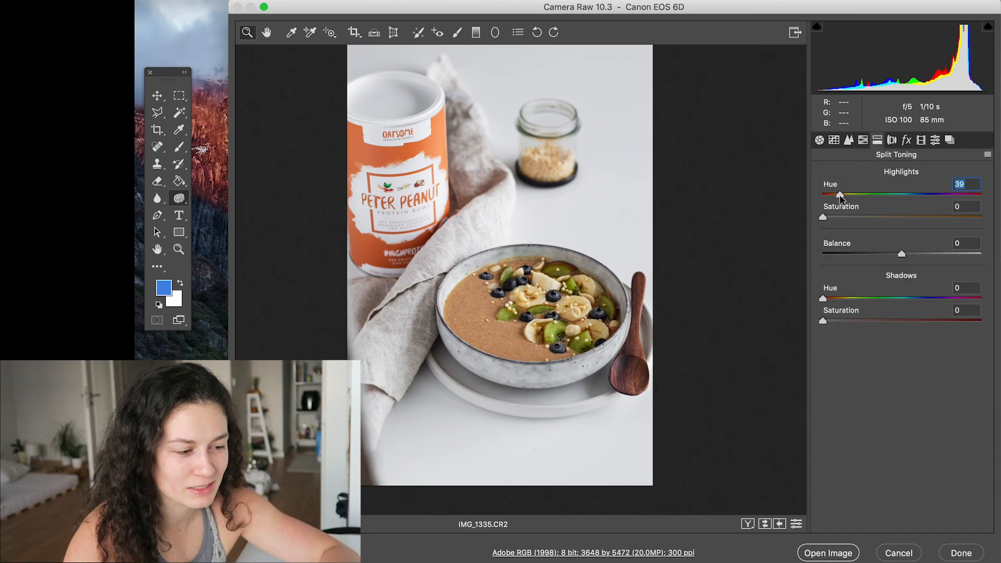
left_click_drag(823, 217, 830, 217)
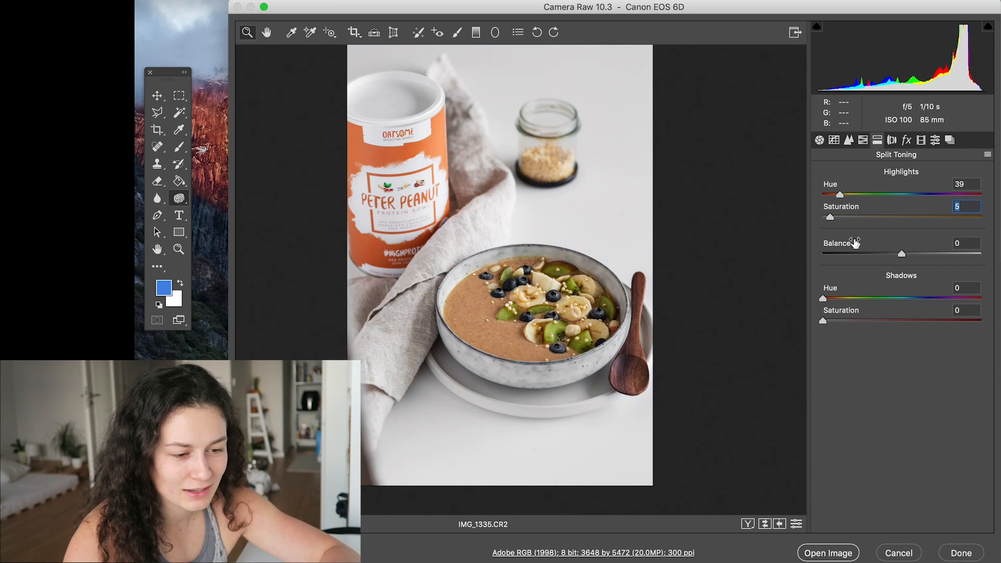
- Tone the shadows with hue 207 and saturation 5, and set the split toning balance to +5
left_click(913, 299)
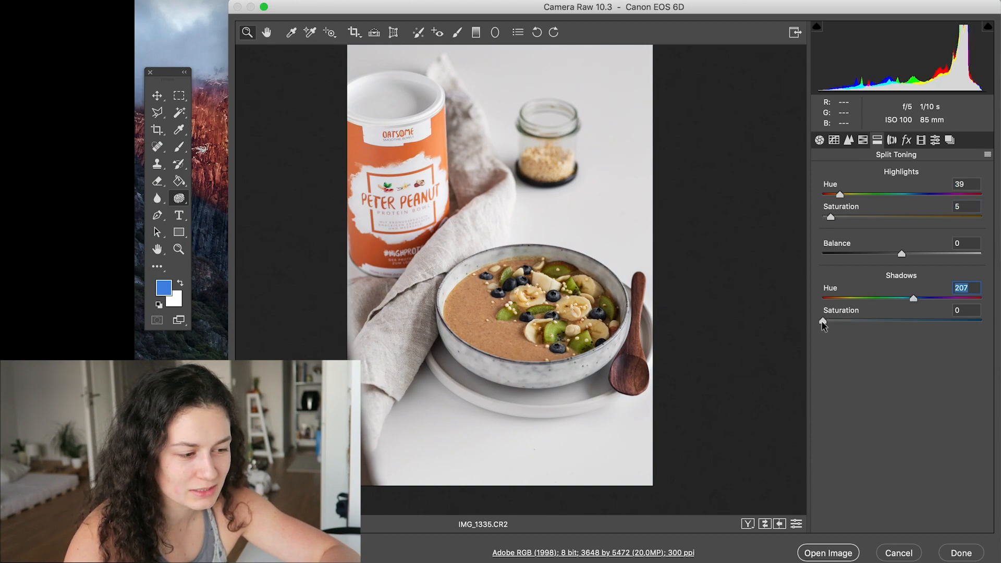
left_click_drag(825, 321, 832, 321)
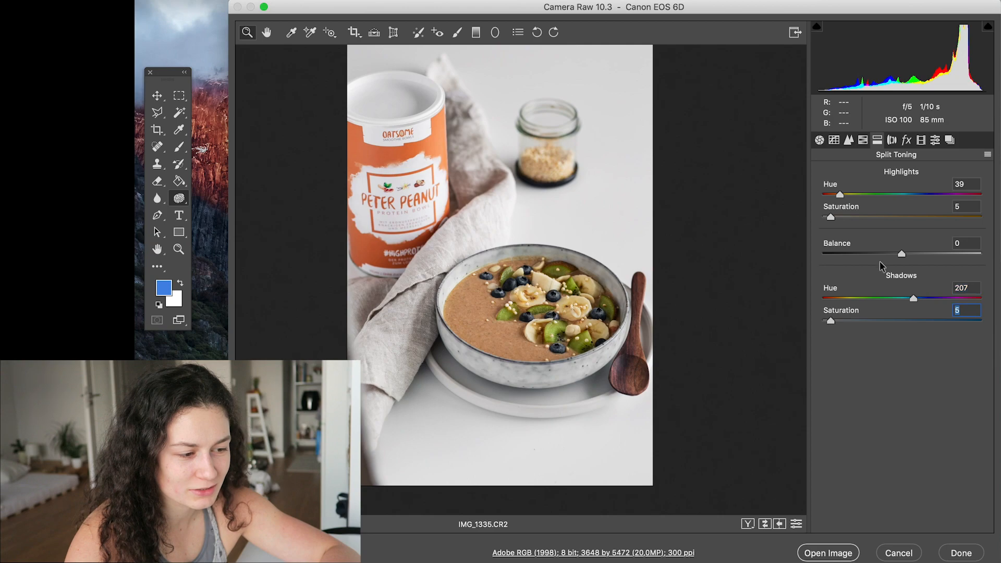
left_click_drag(901, 253, 935, 255)
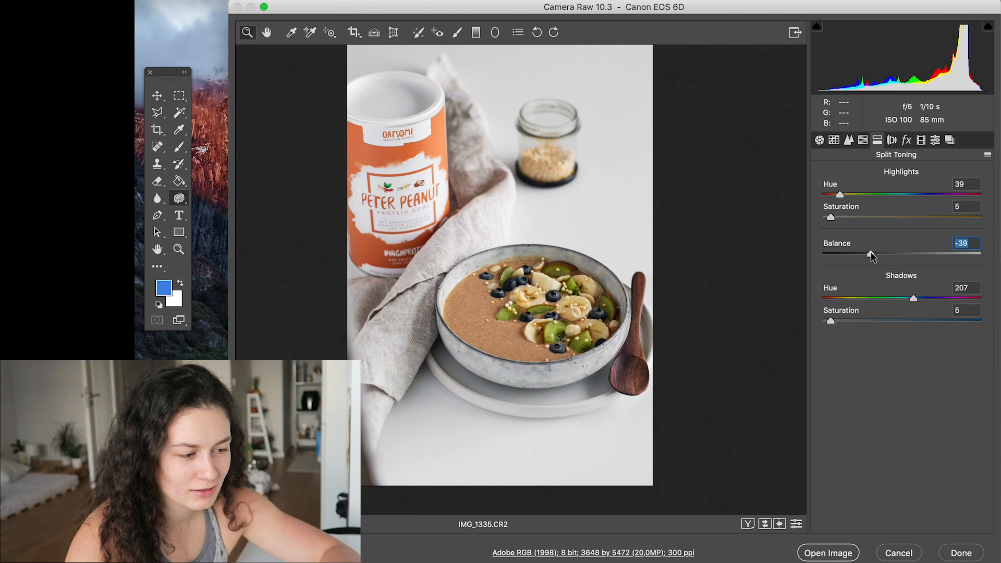
left_click_drag(935, 254, 931, 255)
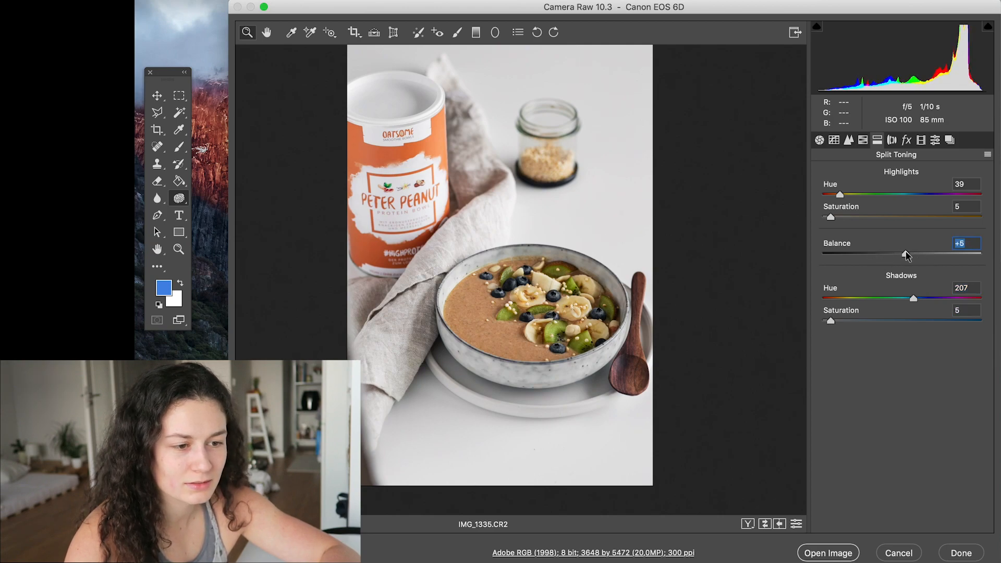
left_click(891, 139)
left_click(876, 193)
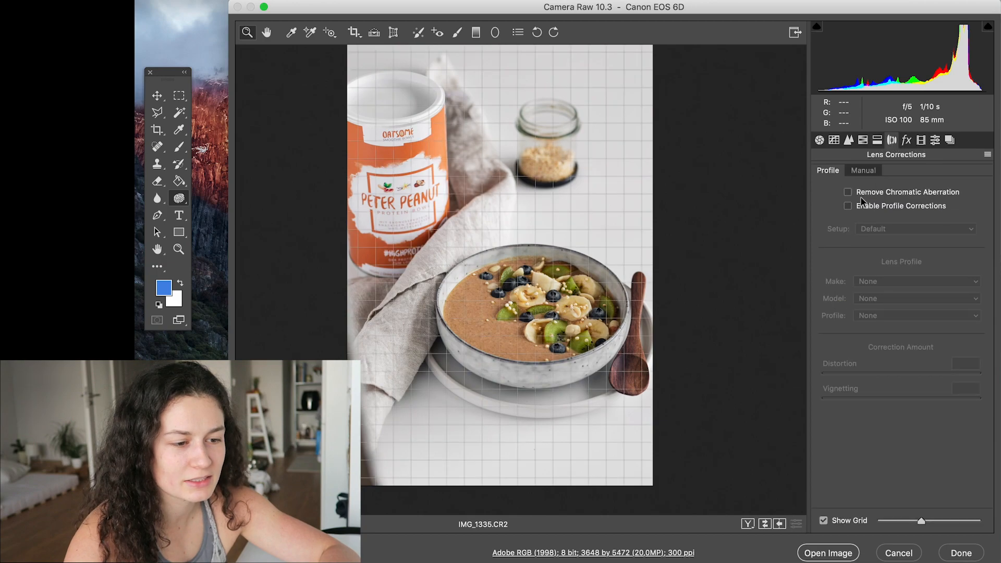
- Try a grain amount of 57 on a close-up of the bowl's toppings
left_click(907, 142)
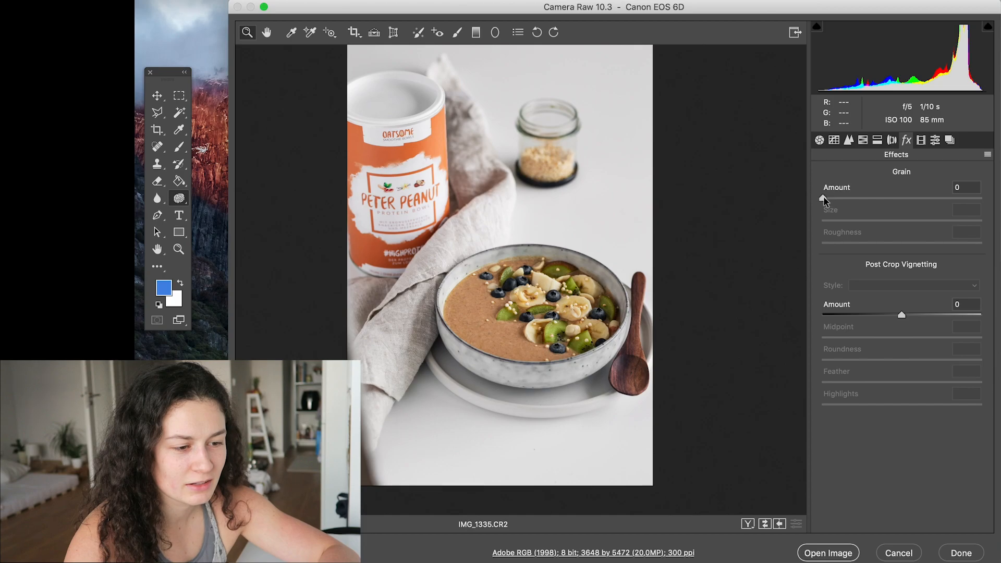
left_click(552, 325)
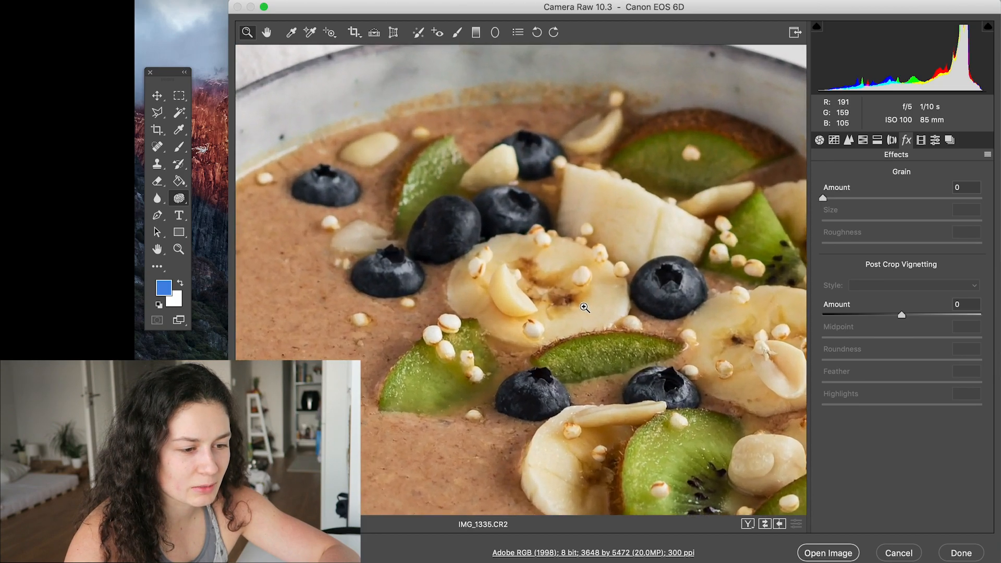
left_click(583, 307)
left_click_drag(851, 202, 853, 203)
left_click(912, 198)
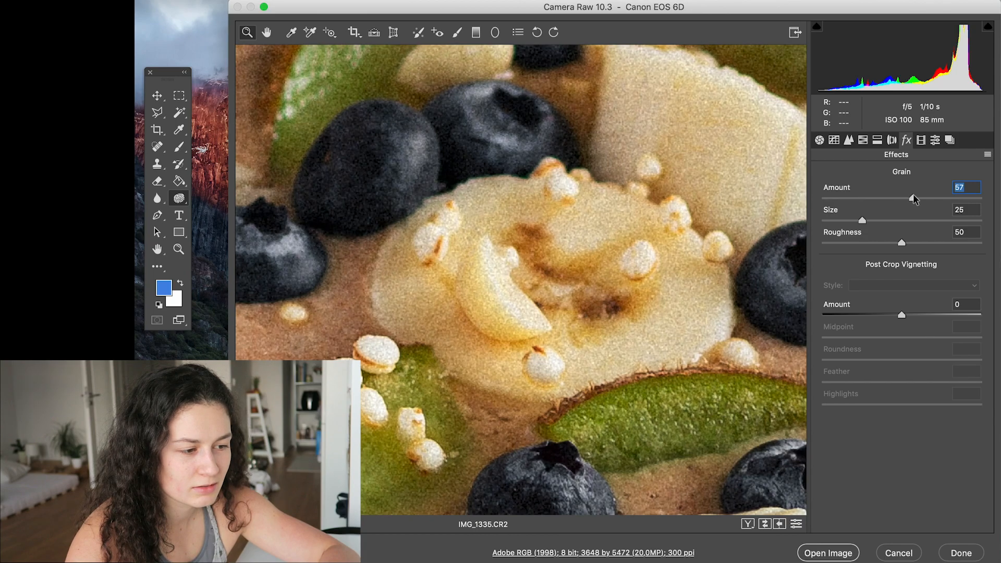
left_click(628, 221)
left_click_drag(627, 219, 599, 216)
left_click(514, 220)
mouse_move(514, 220)
left_mouse_down()
mouse_move(524, 221)
mouse_move(489, 223)
mouse_move(514, 224)
left_mouse_up()
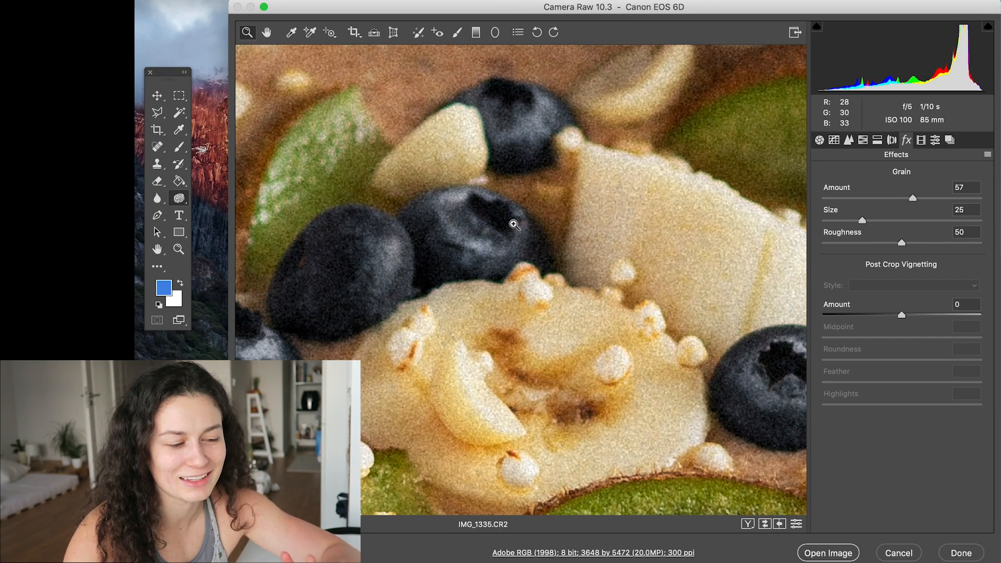
- Set the grain amount to 5 and return to a view of the whole photo
mouse_move(504, 289)
left_mouse_down()
mouse_move(525, 287)
mouse_move(509, 288)
left_mouse_up()
mouse_move(839, 198)
left_mouse_down()
mouse_move(807, 199)
mouse_move(829, 200)
left_mouse_up()
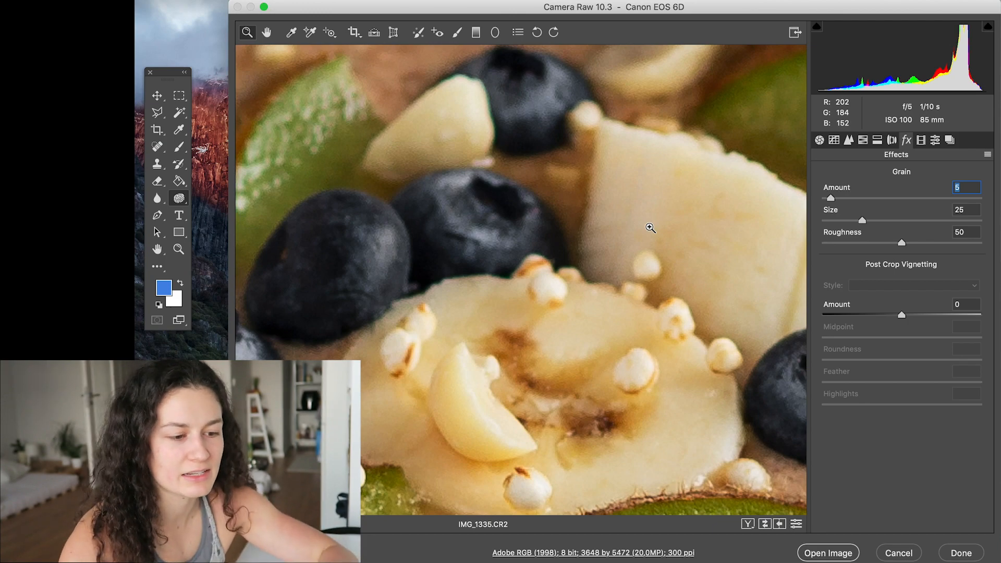
key("super+0")
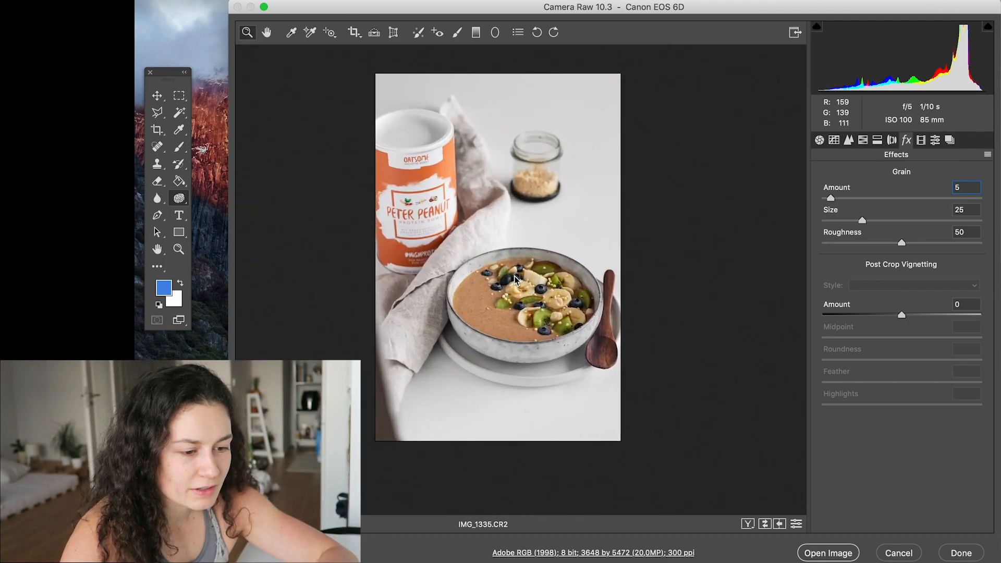
- Darken the photo's edges with a post-crop vignetting amount of -11
mouse_move(901, 314)
left_mouse_down()
mouse_move(867, 314)
mouse_move(892, 317)
left_mouse_up()
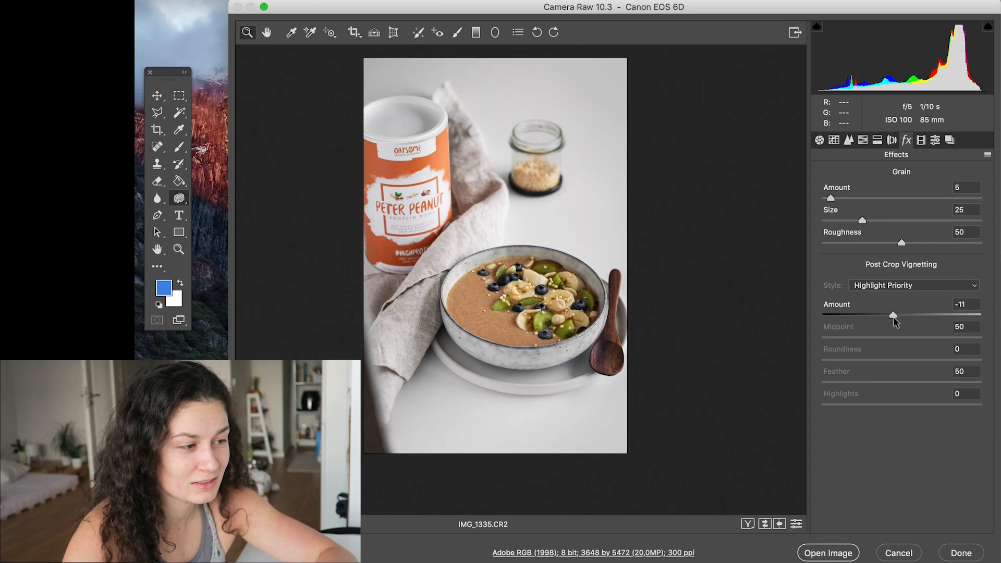
- Calibrate the red primary with hue -8 and saturation +17
left_click(920, 141)
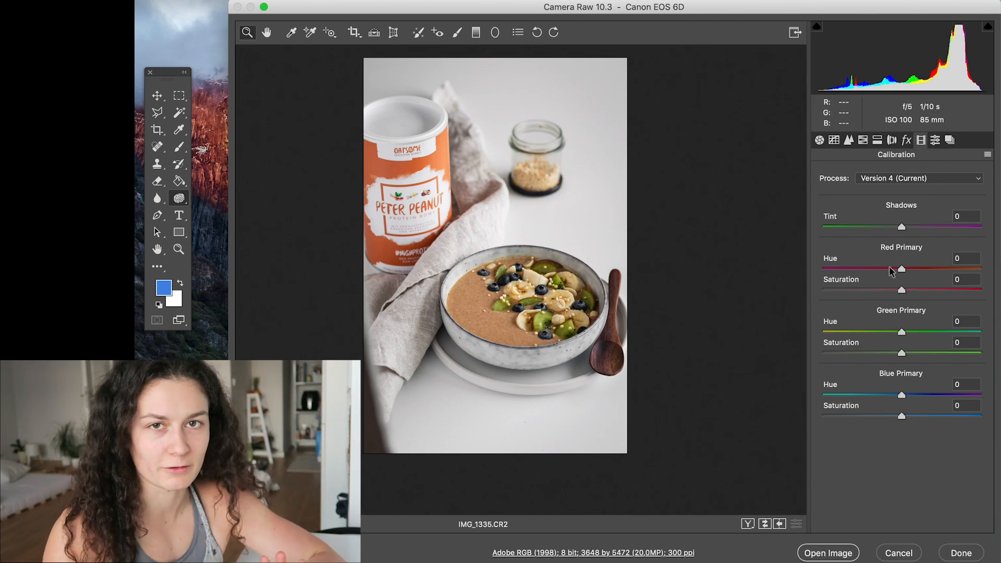
left_click_drag(891, 270, 883, 270)
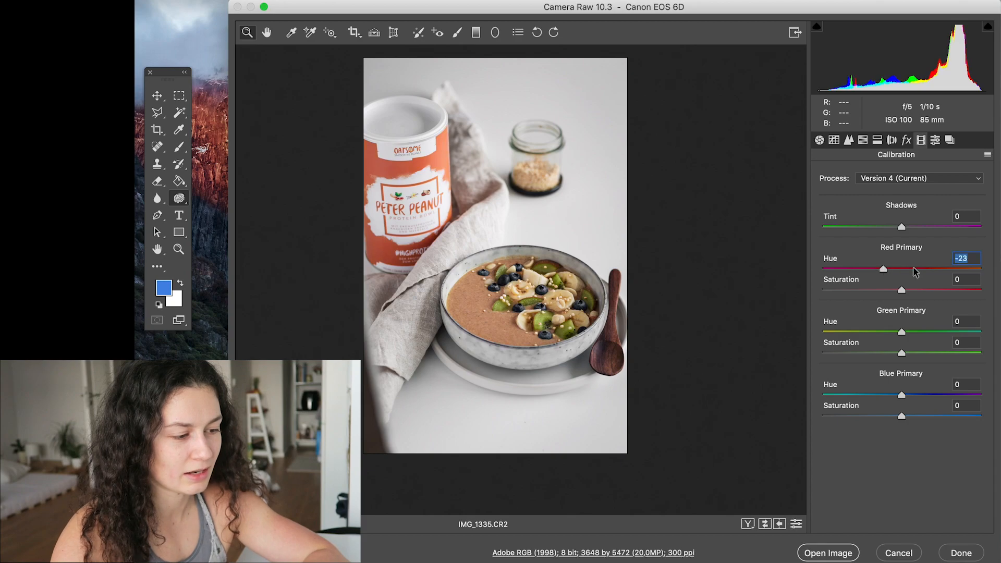
left_click(930, 268)
left_click(871, 268)
left_click(894, 269)
left_click(927, 289)
left_click(882, 289)
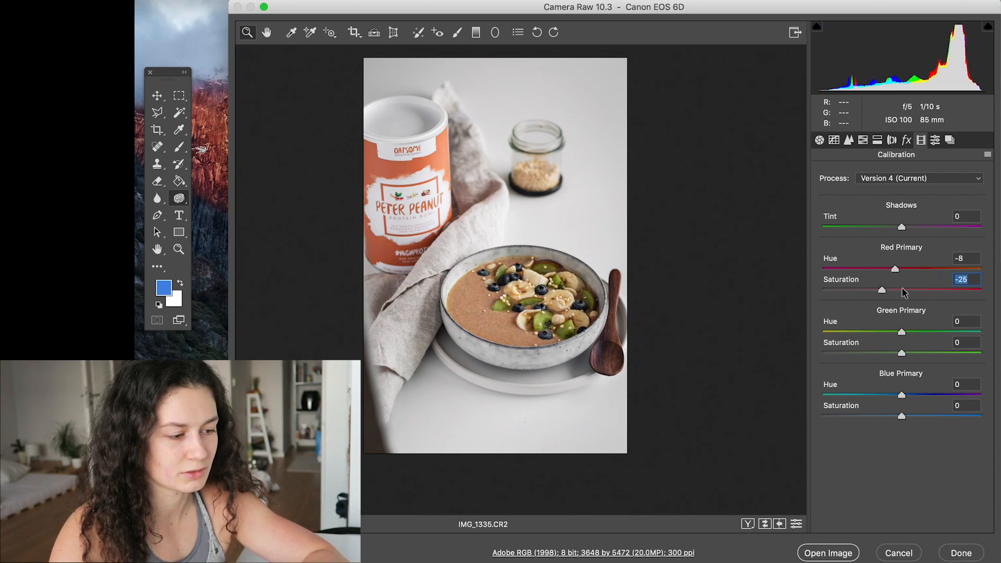
left_click(909, 291)
left_click(920, 290)
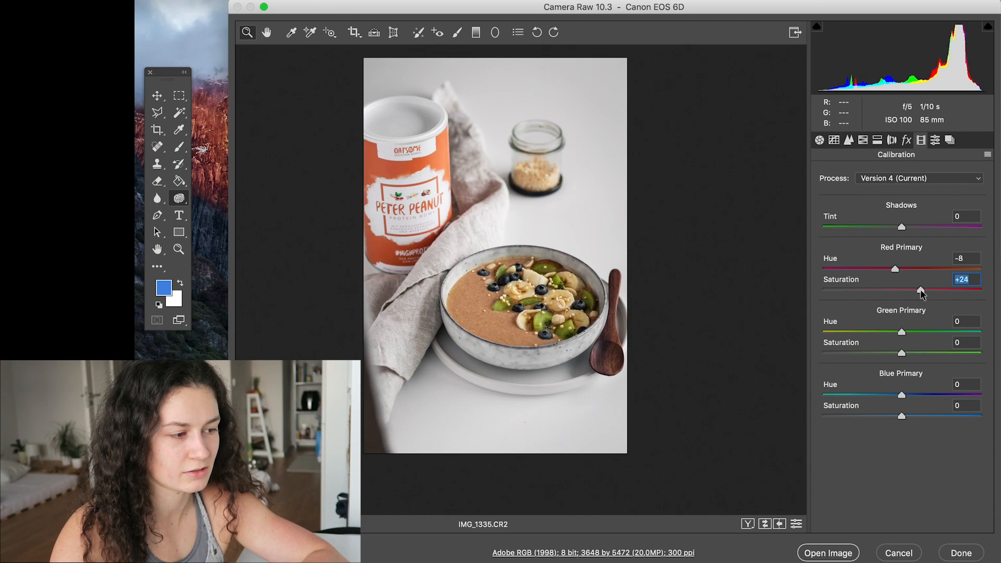
left_click_drag(920, 290, 914, 290)
- Calibrate the green primary to hue -16 and saturation +13, and the blue primary to hue +2 and saturation +13
left_click_drag(889, 331, 911, 355)
left_click_drag(900, 396, 912, 416)
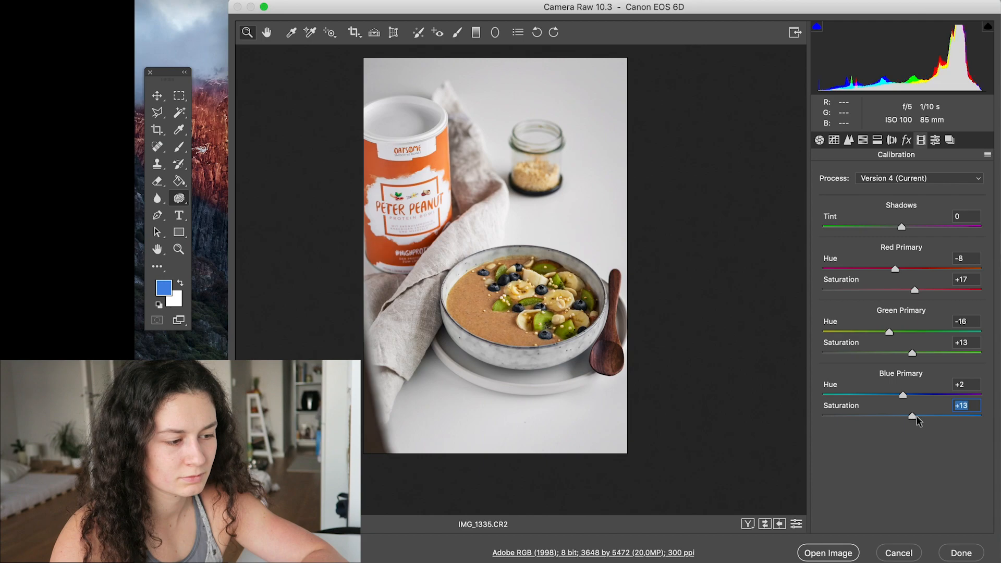
- Compare the photo before and after the calibration changes by switching repeatedly between both versions
left_click(765, 524)
left_click(764, 524)
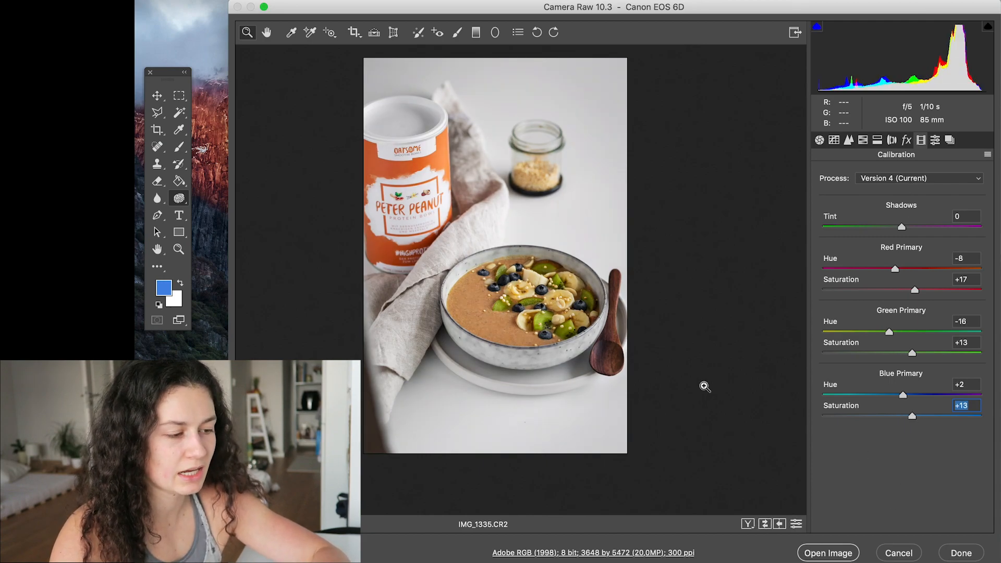
left_click(765, 524)
left_click(764, 523)
left_click(764, 523)
left_click(764, 524)
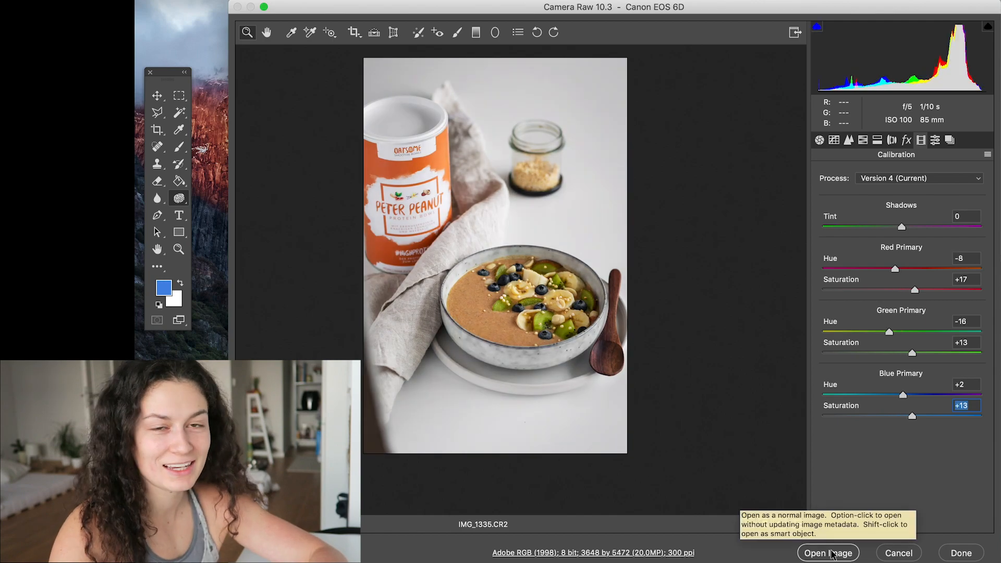
- Open the developed raw photo as a normal image in Photoshop and view it whole with the Move tool active
left_click(828, 553)
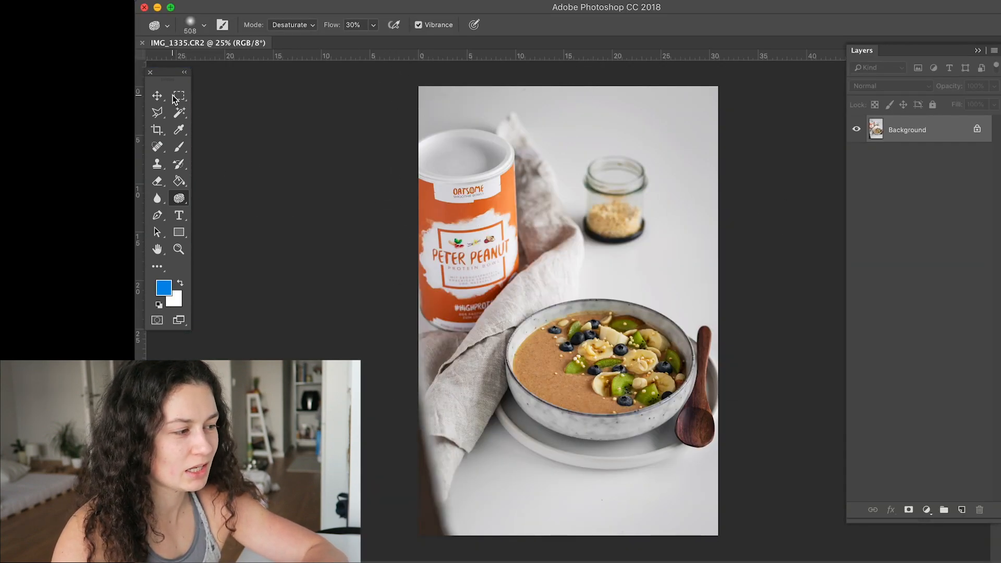
left_click(157, 95)
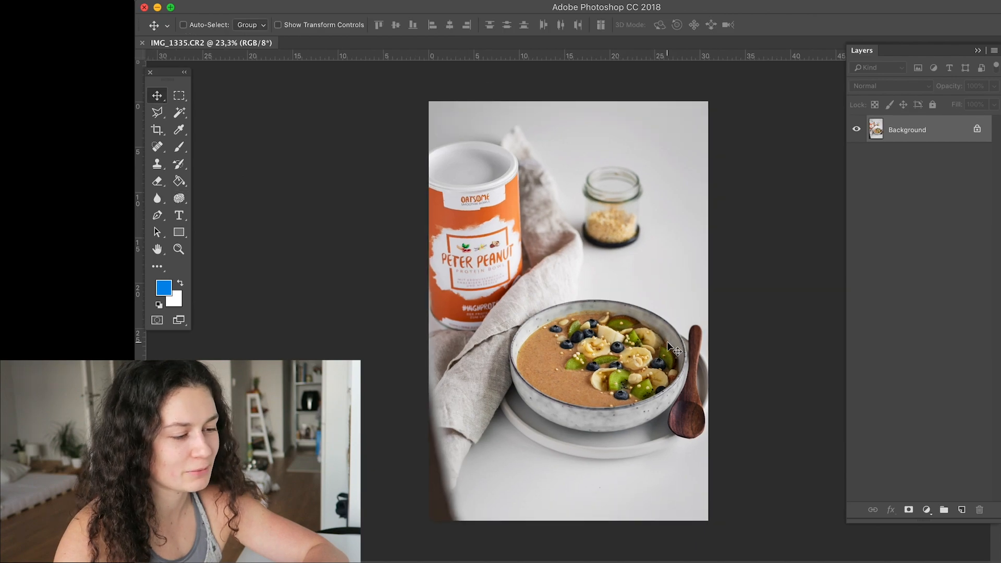
scroll(667, 342, "up", 2)
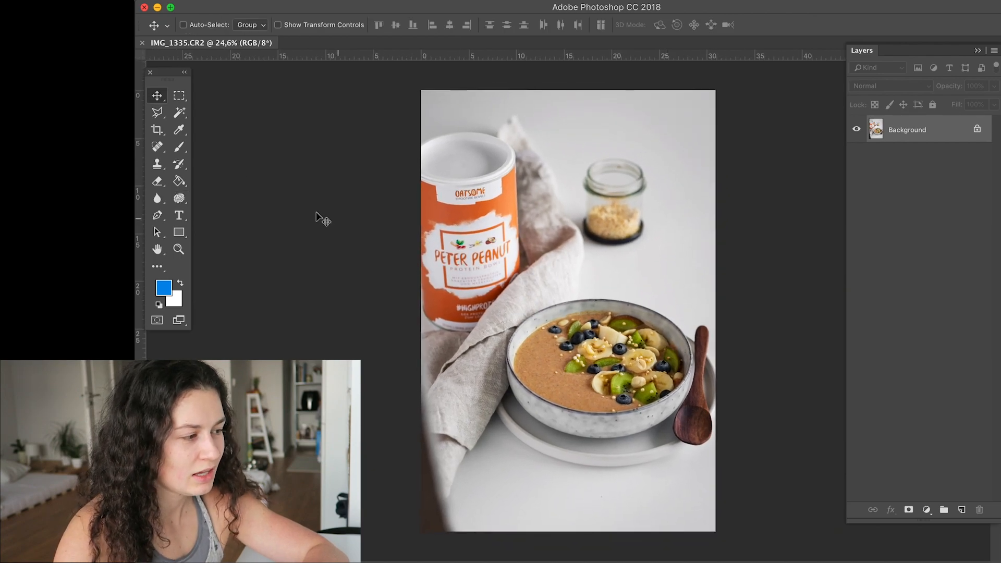
- Crop the photo to a 4 : 5 (8 : 10) ratio, framing the bowl and spoon tightly and cutting off the dark lower-left corner
left_click(158, 133)
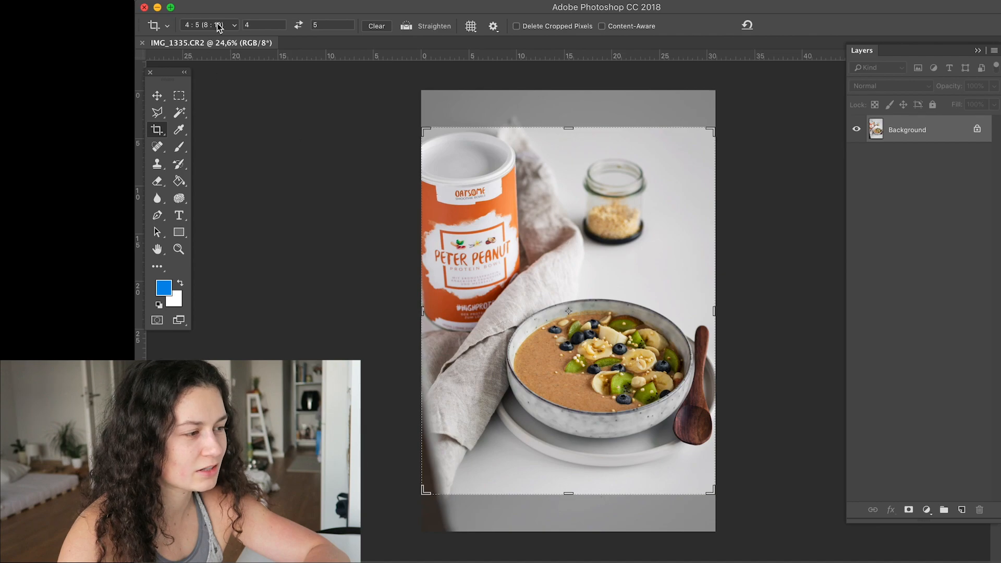
left_click(218, 26)
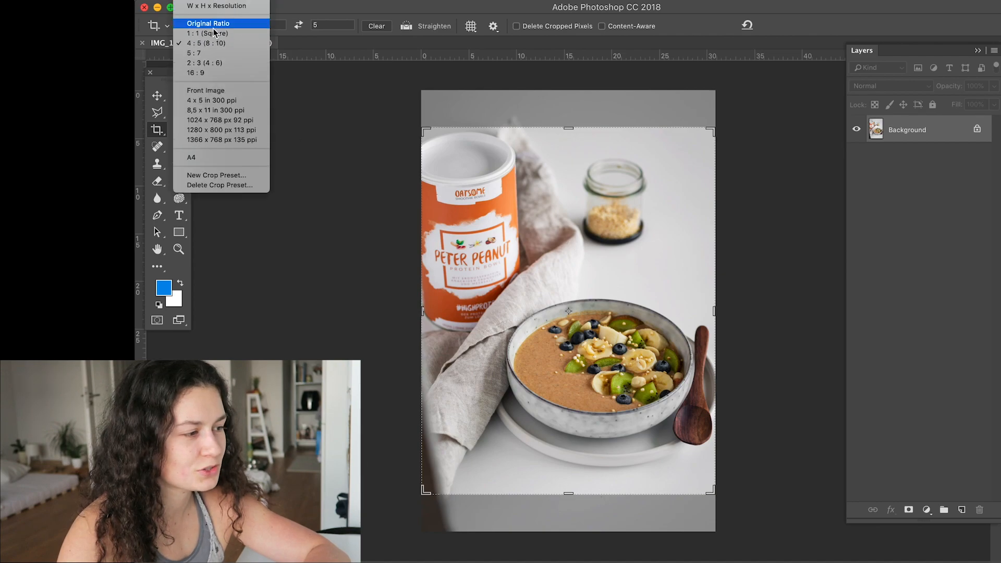
left_click(193, 46)
left_click_drag(423, 128, 429, 134)
left_click_drag(760, 141, 772, 150)
left_click_drag(655, 313, 643, 302)
left_click_drag(765, 458, 782, 458)
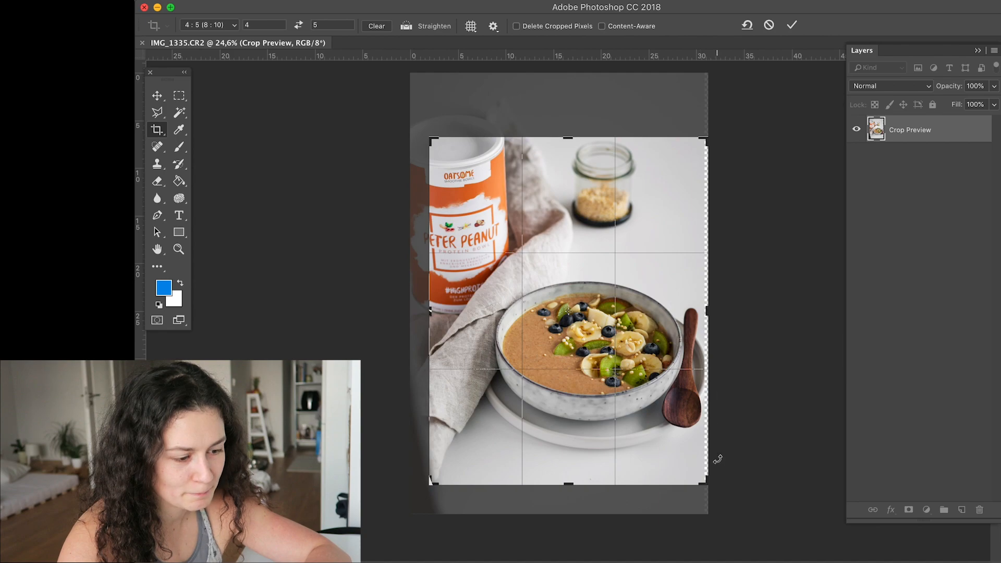
left_click_drag(706, 483, 704, 480)
left_click_drag(431, 140, 433, 142)
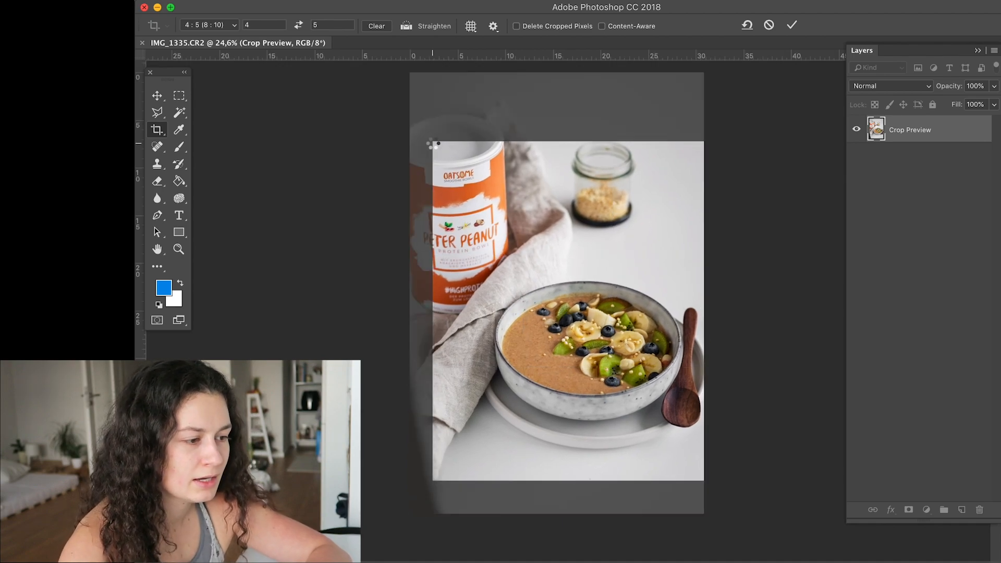
key("Return")
- Place a vertical guide along the right-hand side of the orange can, keeping the rulers shown
left_click_drag(140, 375, 508, 310)
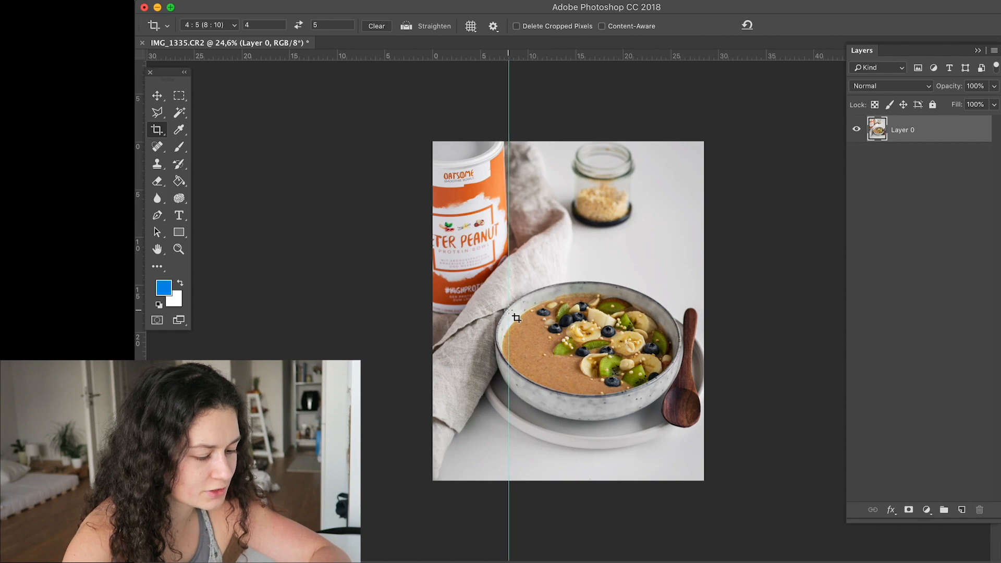
key("super+r")
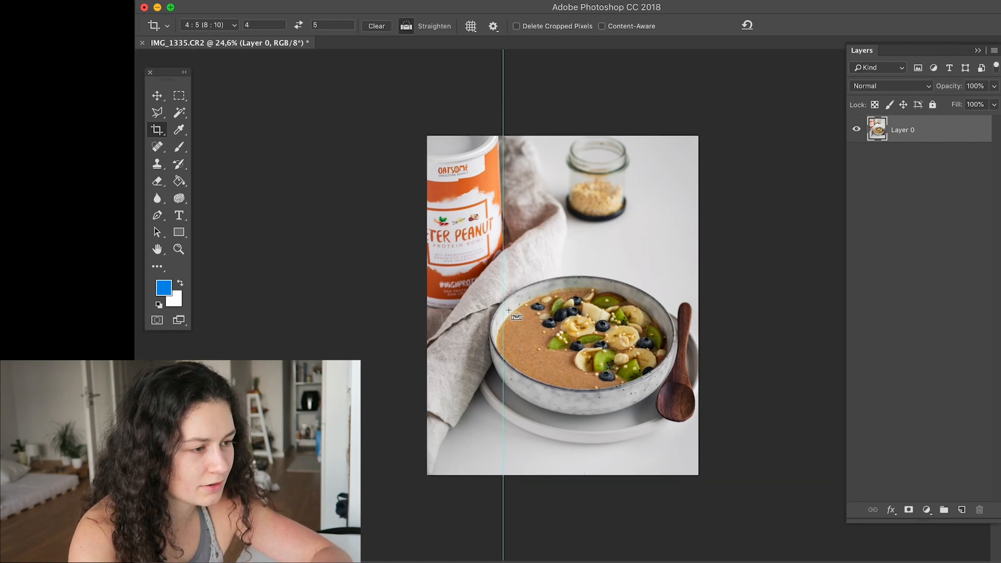
key("super+r")
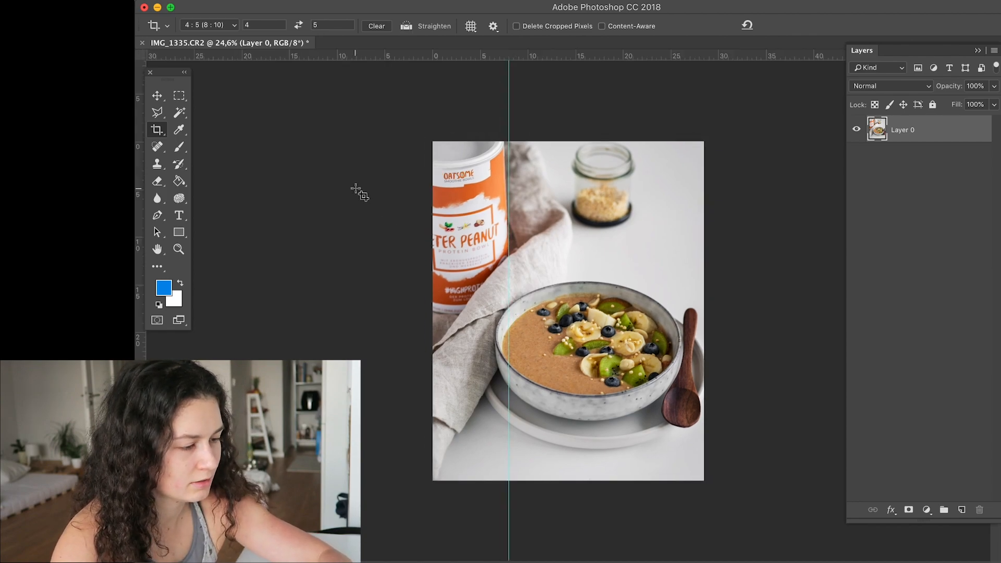
key("super+minus")
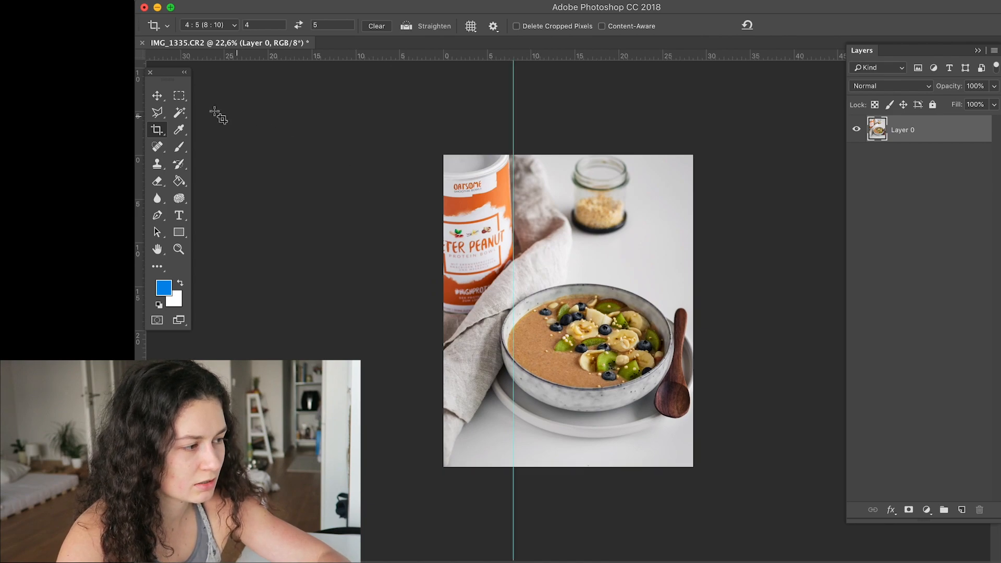
- Distort the photo layer with Free Transform, shifting its corners individually until the orange can's side lines up with the vertical guide
left_click(170, 97)
key("v")
key("super+t")
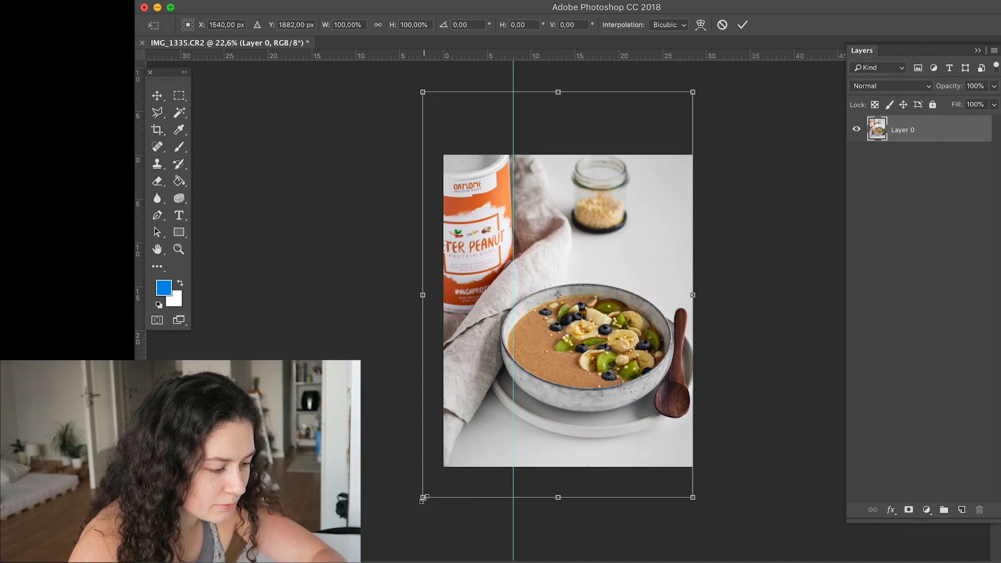
left_click_drag(424, 499, 419, 498)
left_click_drag(422, 93, 428, 94)
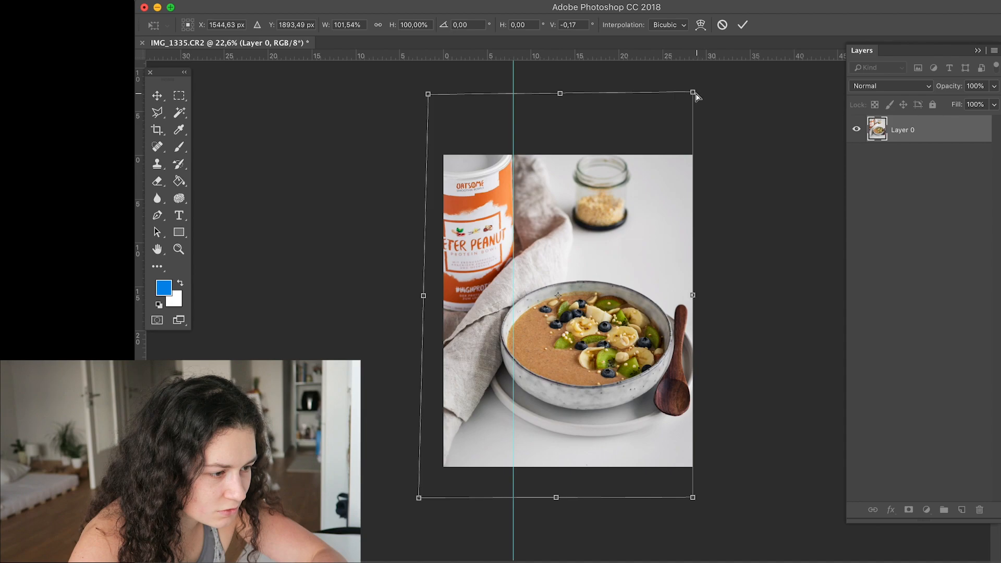
left_click_drag(693, 93, 692, 97)
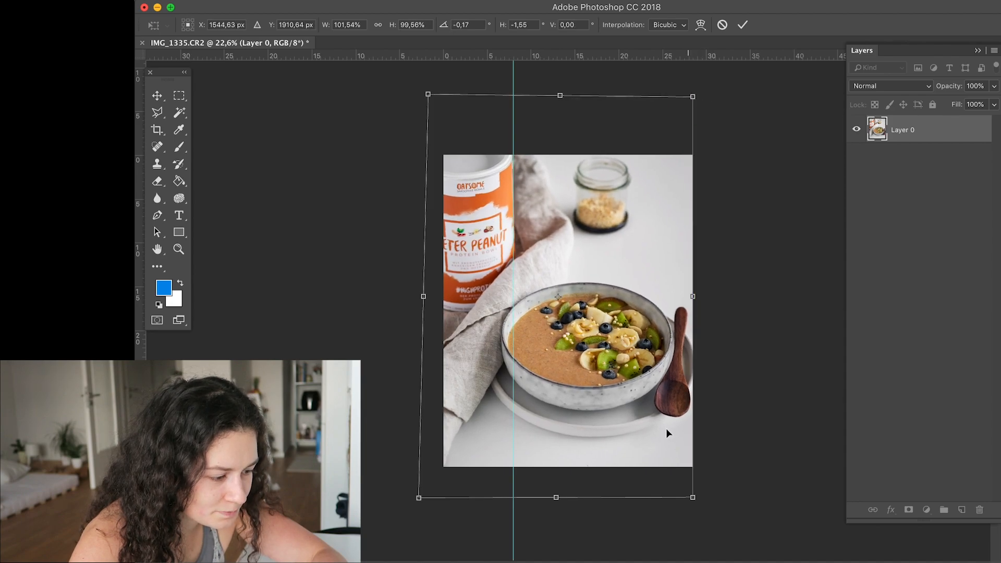
left_click_drag(419, 501, 414, 495)
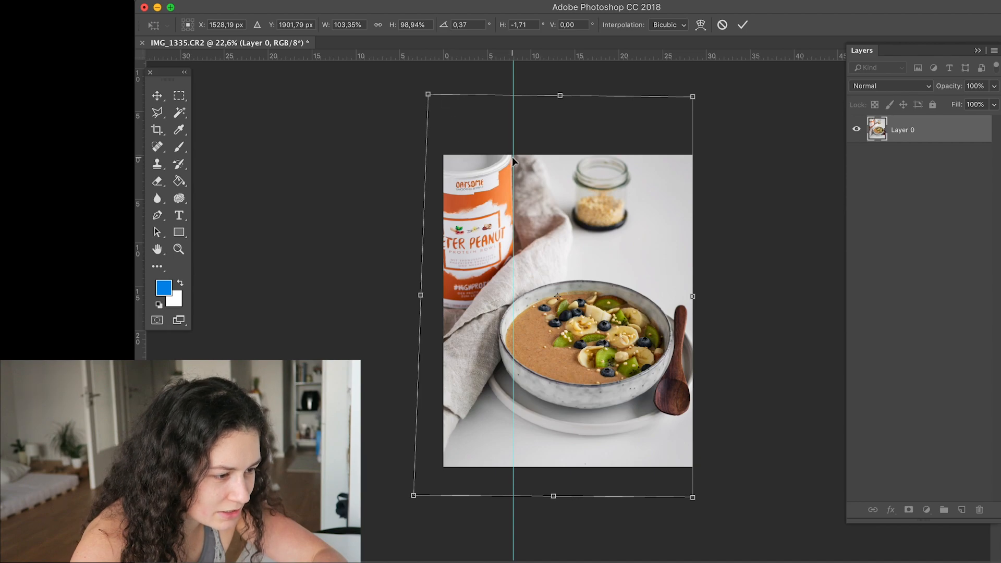
left_click_drag(433, 103, 431, 90)
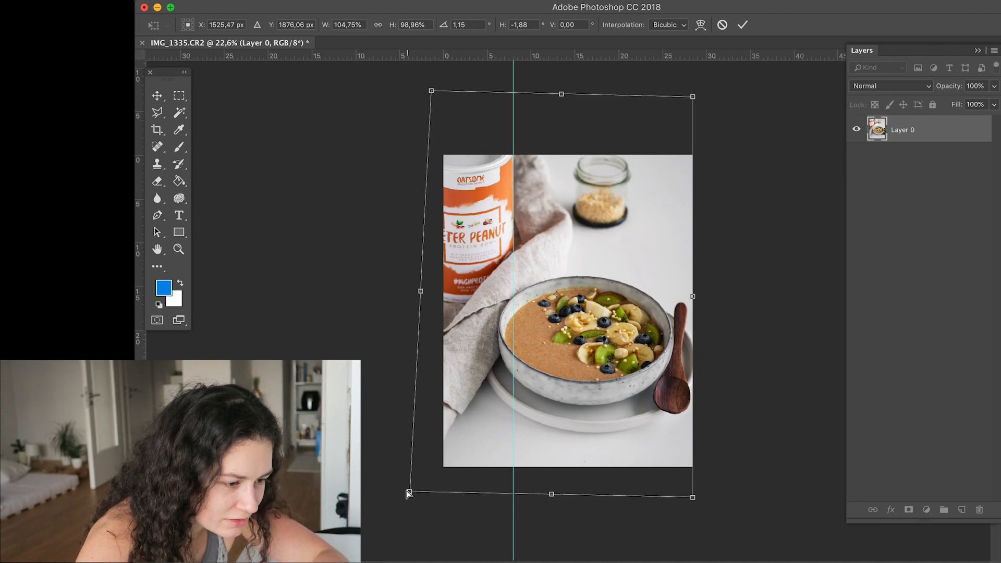
left_click_drag(408, 493, 407, 491)
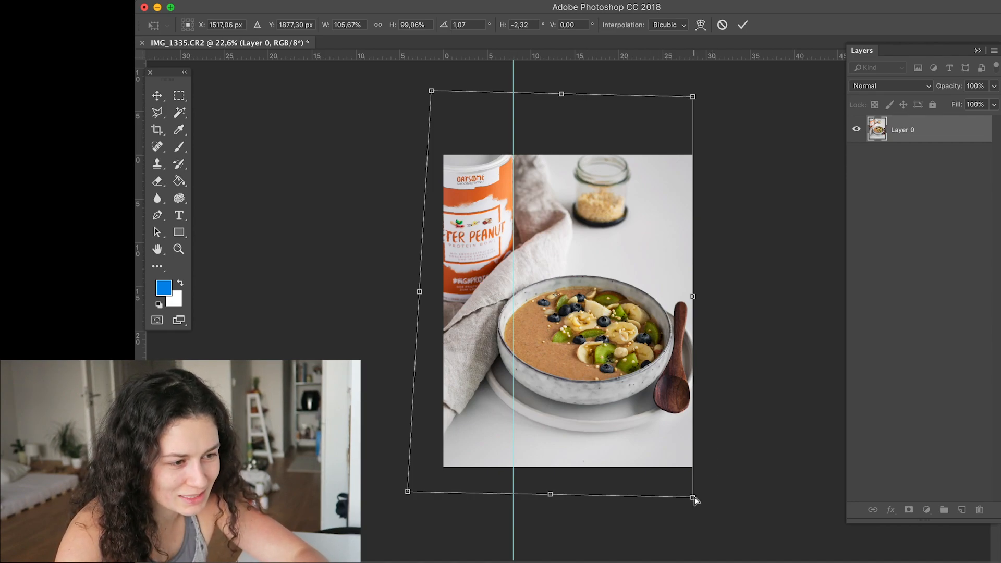
- Pull the layer's upper-right corner outward, stretch its lower edge slightly down to about 101% height, and apply the transform
left_click_drag(696, 97, 705, 92)
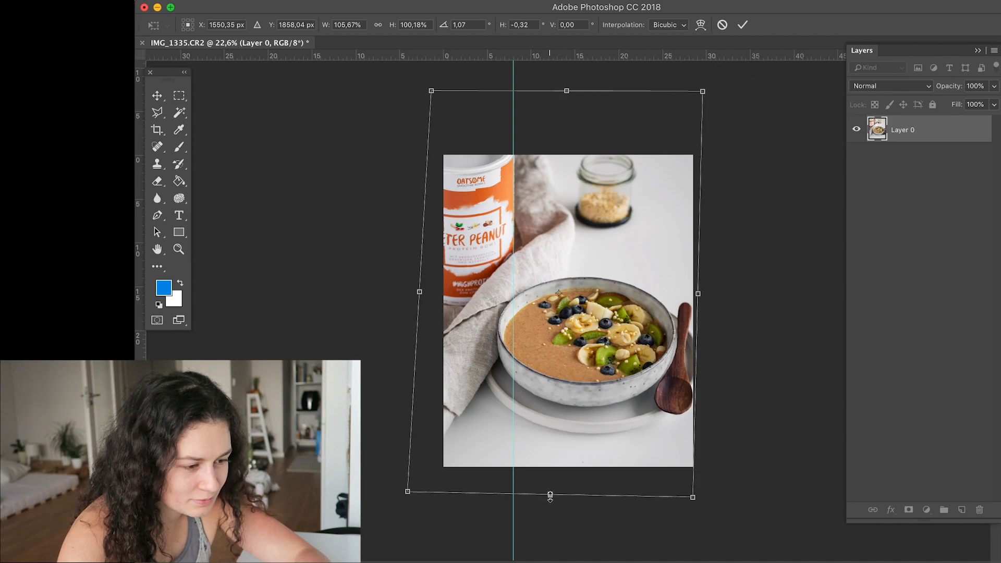
left_click_drag(550, 496, 550, 498)
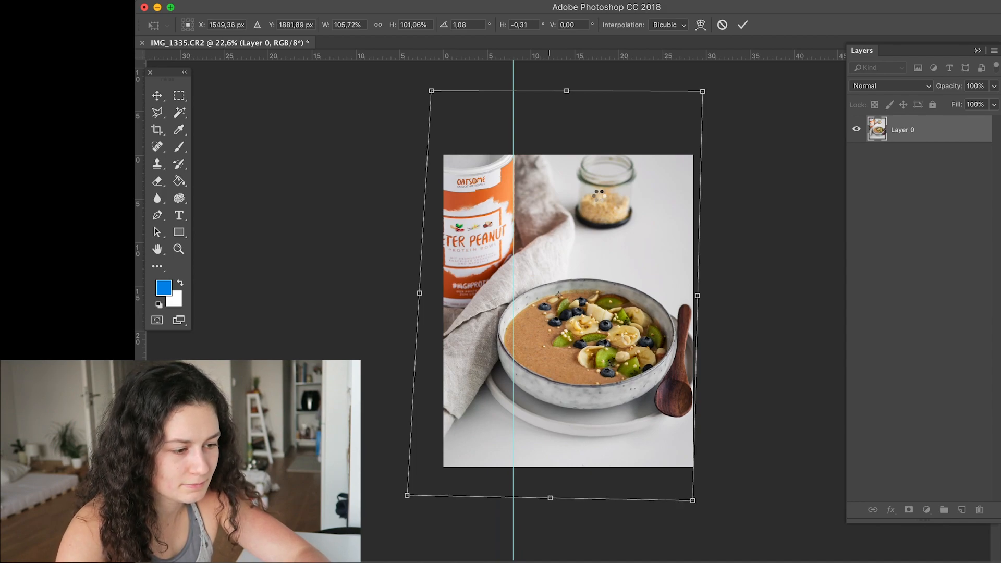
left_click_drag(582, 261, 581, 254)
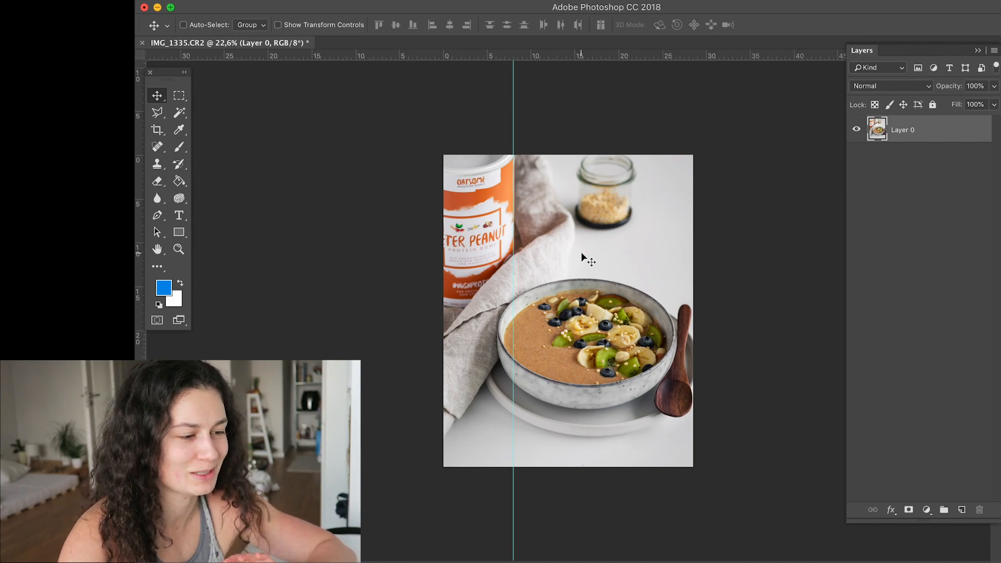
- Remove the vertical guide and duplicate the photo layer
left_click_drag(513, 217, 141, 215)
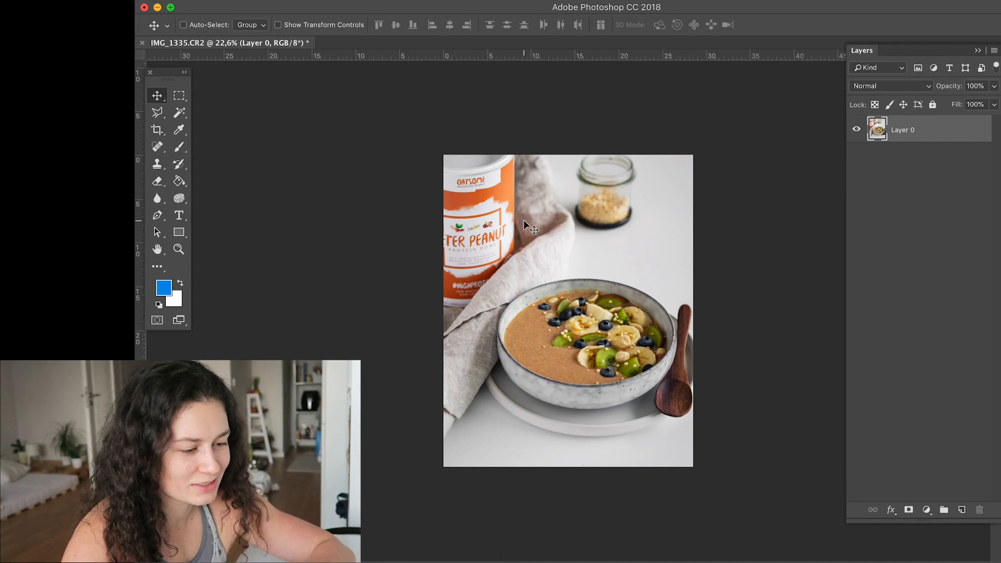
scroll(468, 227, "up", 3)
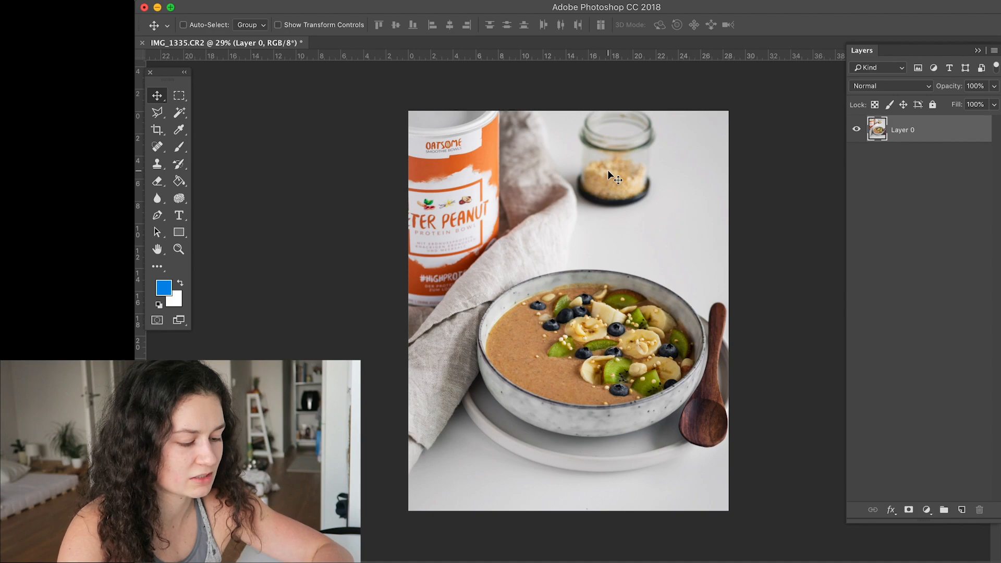
key("super")
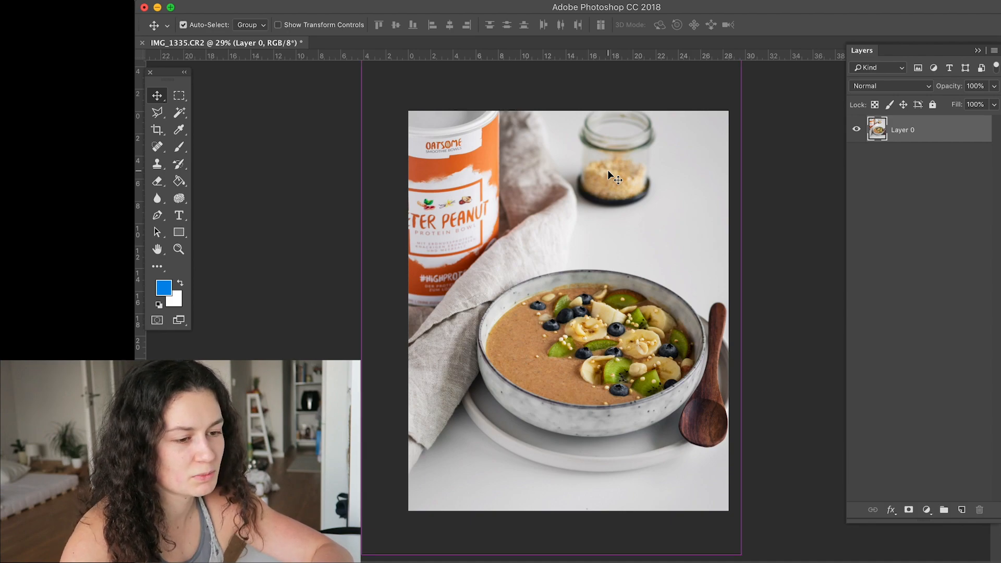
key("super+j")
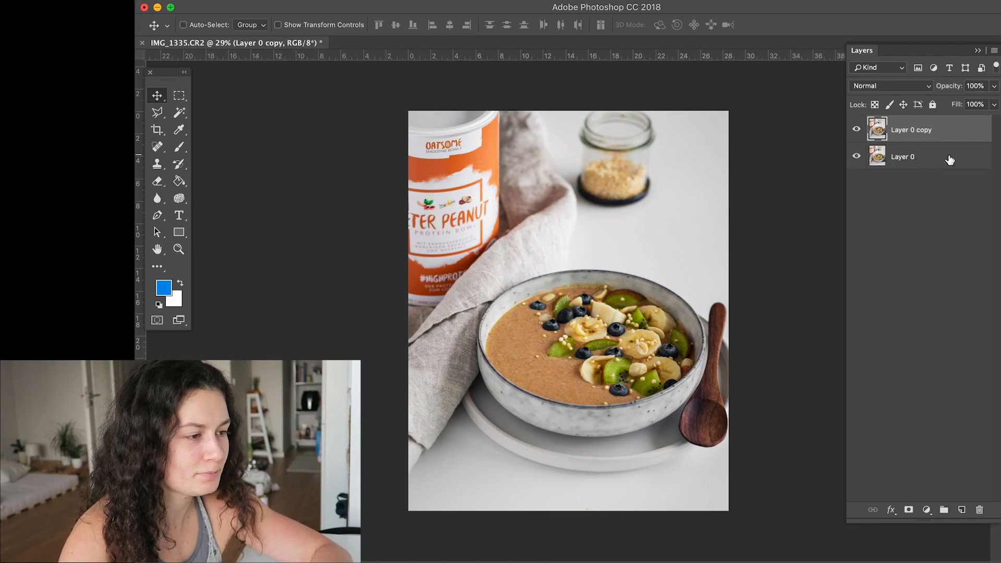
- Open the duplicated photo layer in Liquify and set up the Forward Warp tool with a brush size of 722
left_click(452, 0)
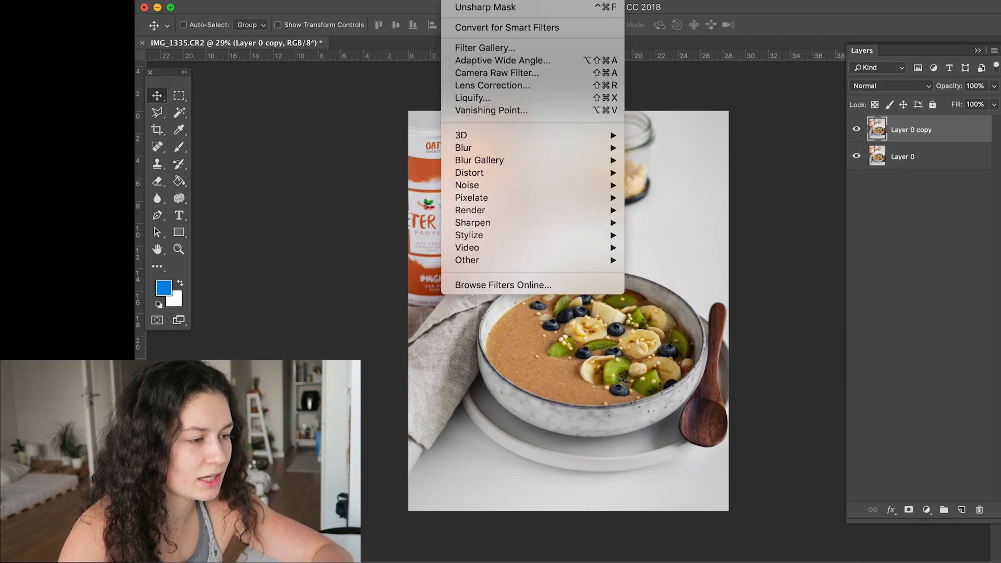
left_click(483, 97)
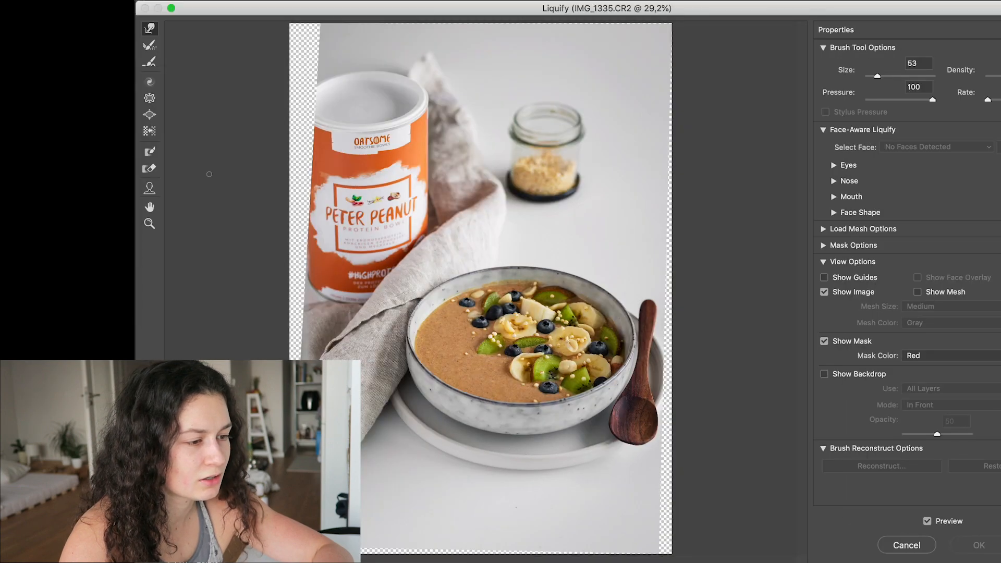
left_click(147, 223)
left_click(580, 149)
left_click(620, 169)
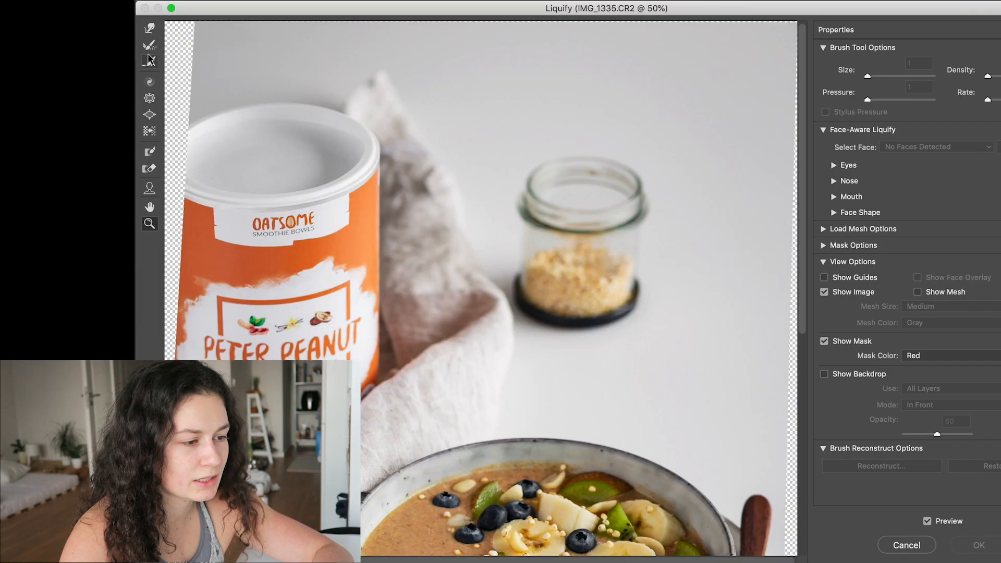
left_click(148, 30)
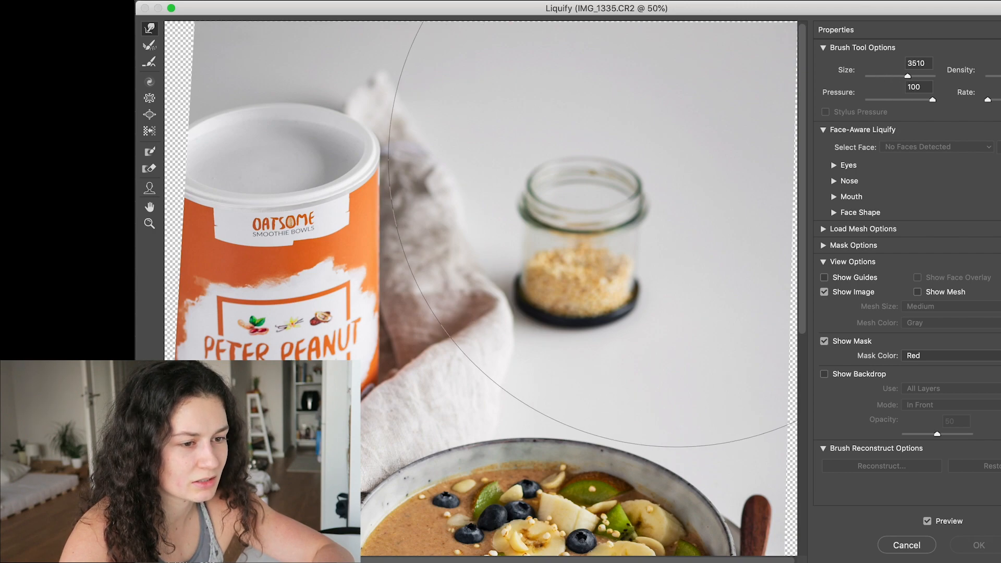
left_click_drag(907, 78, 890, 77)
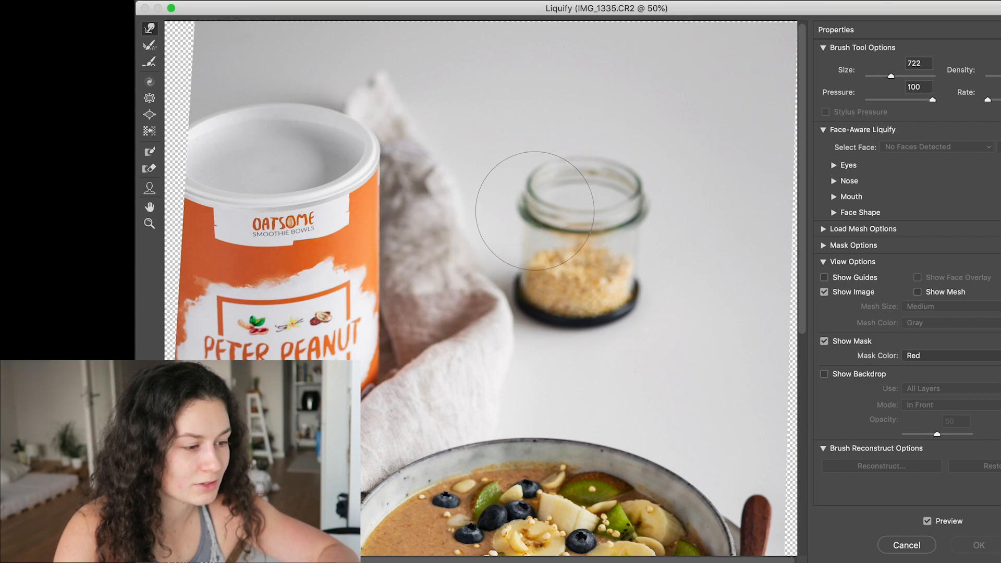
- Nudge both sides of the glass jar's rim slightly left to straighten the jar, and apply the Liquify filter
left_click_drag(535, 207, 531, 205)
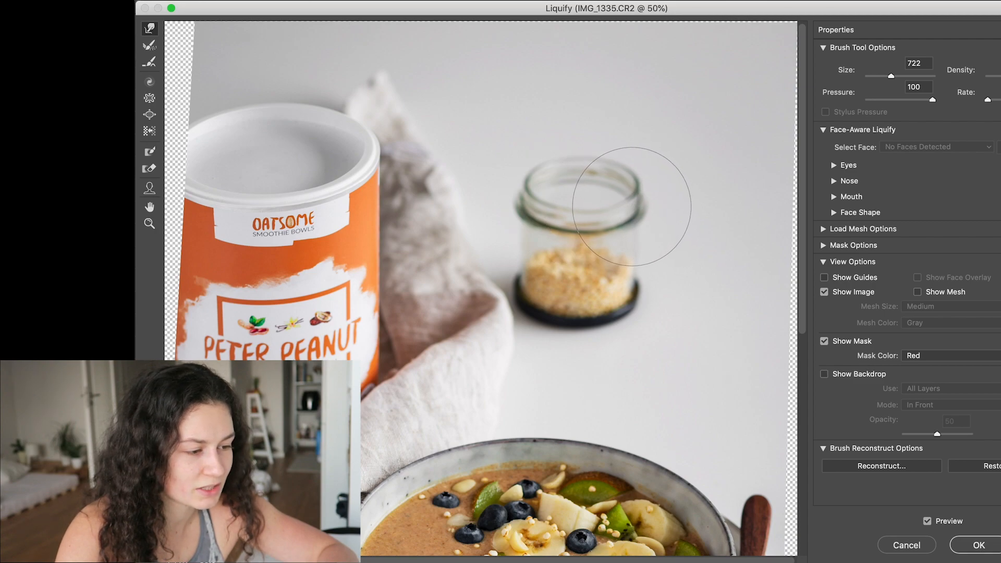
left_click_drag(530, 198, 527, 198)
left_click_drag(639, 198, 637, 198)
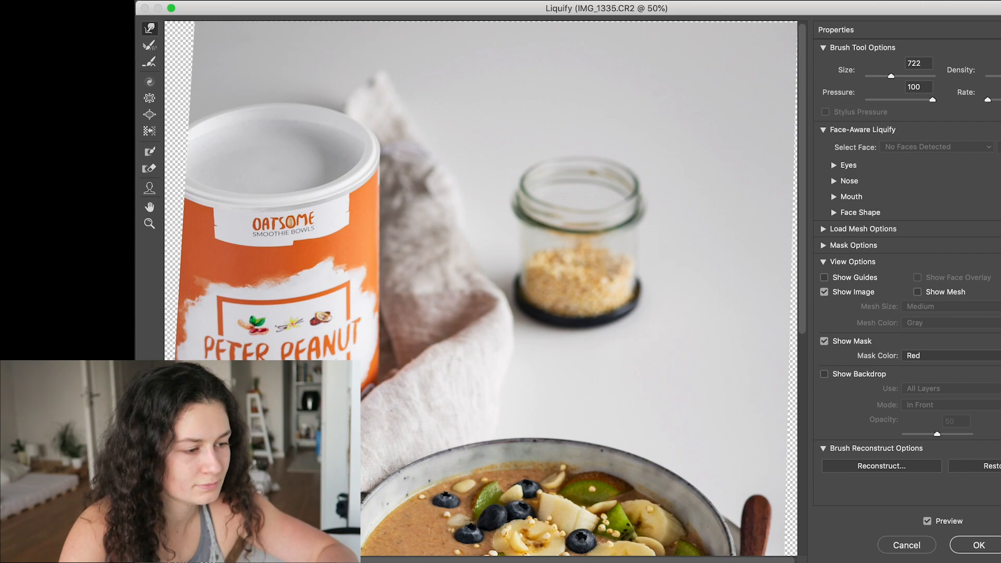
left_click(980, 544)
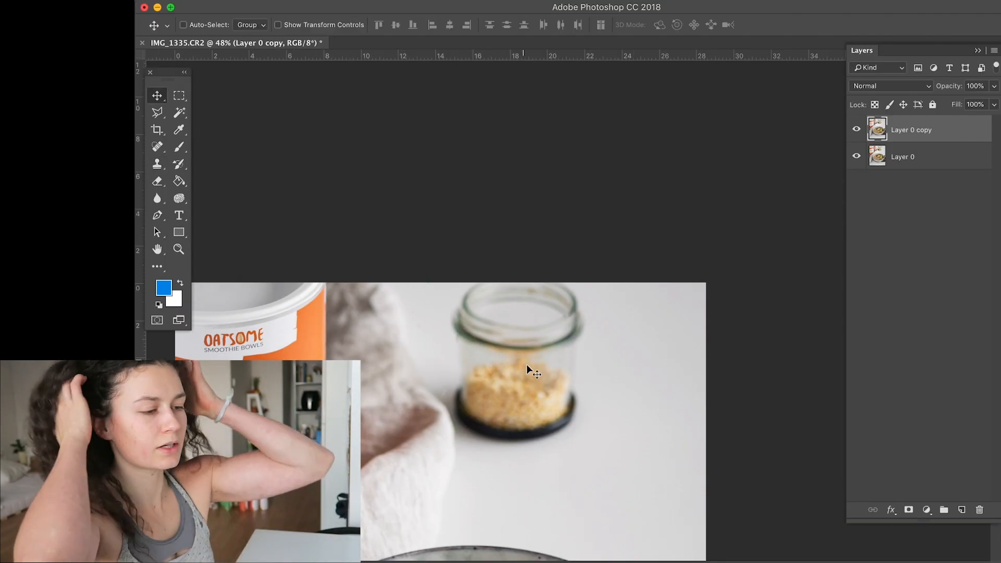
- Compare the photo before and after the jar correction by toggling the upper layer's visibility
scroll(526, 365, "down", 3)
scroll(526, 364, "up", 2)
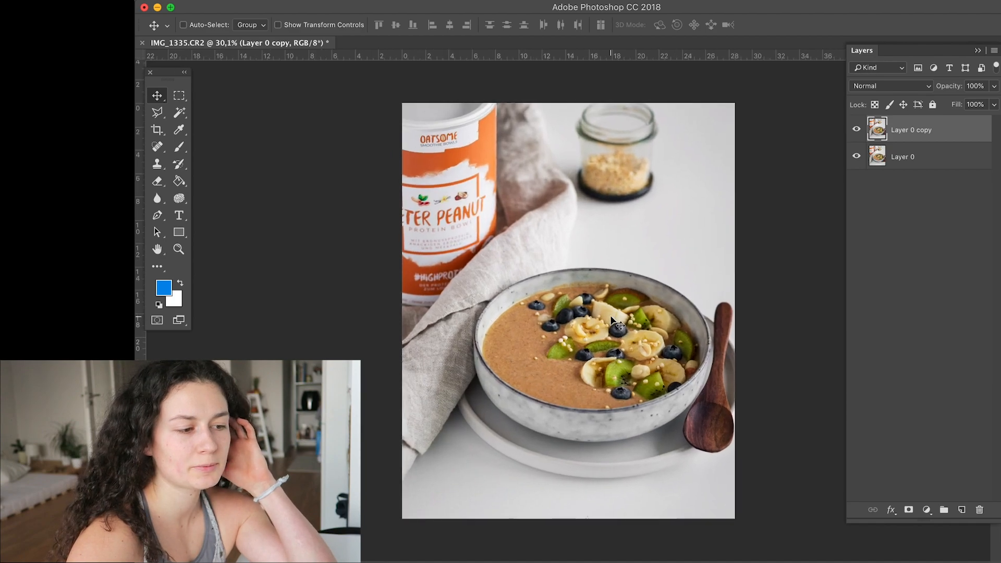
left_click(856, 130)
left_click(856, 130)
left_click(856, 130)
left_click(857, 130)
left_click(856, 130)
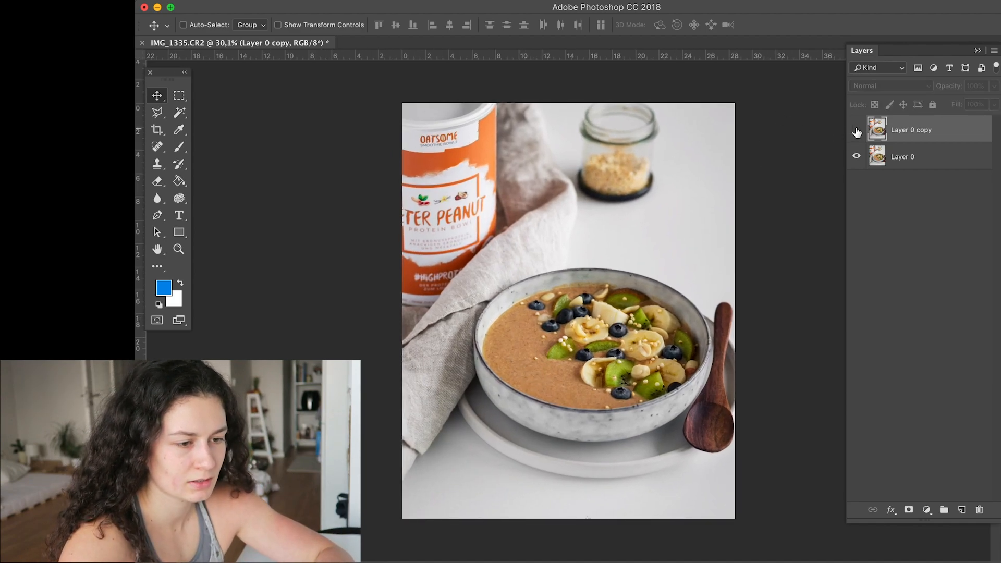
left_click(856, 130)
scroll(632, 211, "up", 1)
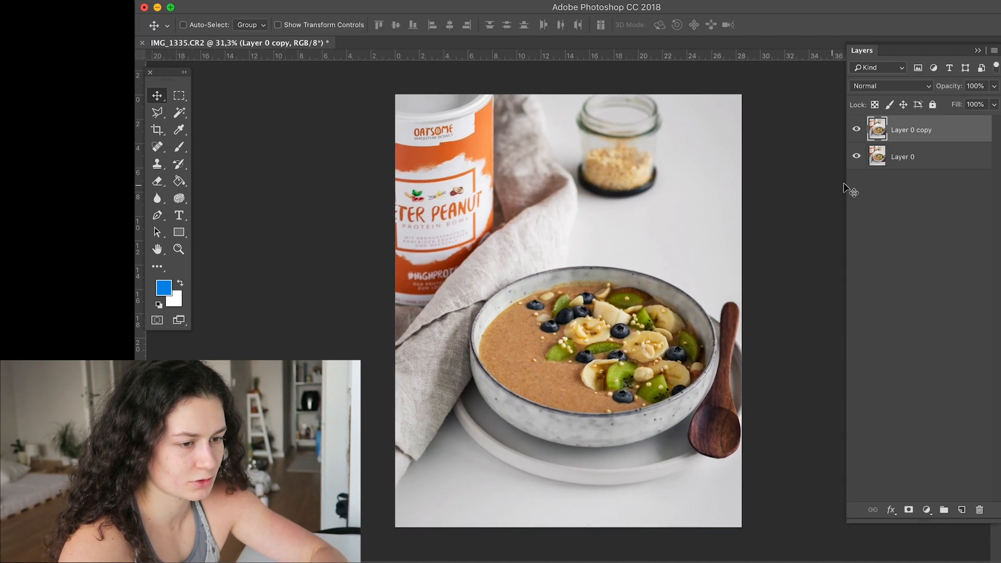
- Merge the two photo layers into one and duplicate the merged layer
left_click(906, 157)
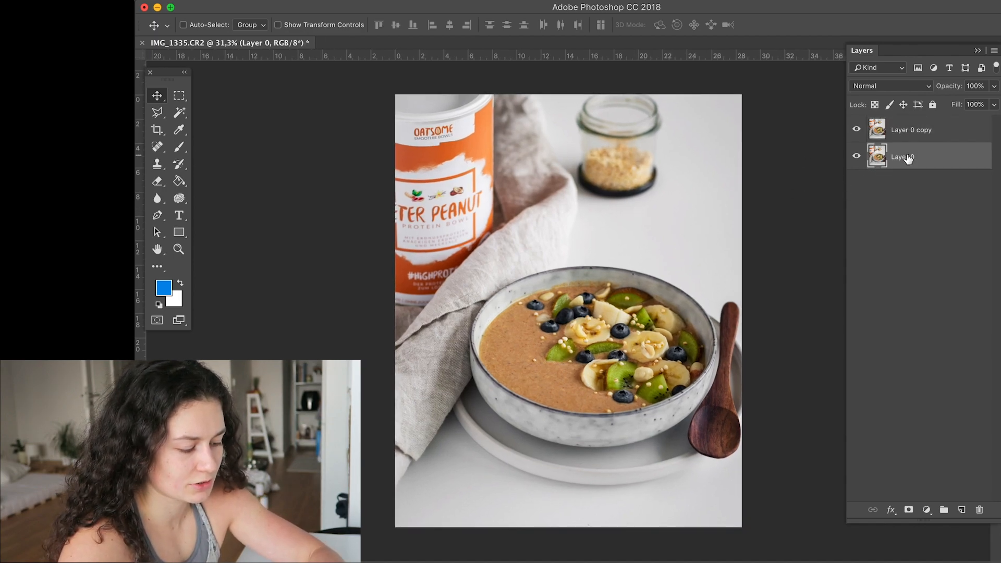
left_click(911, 133)
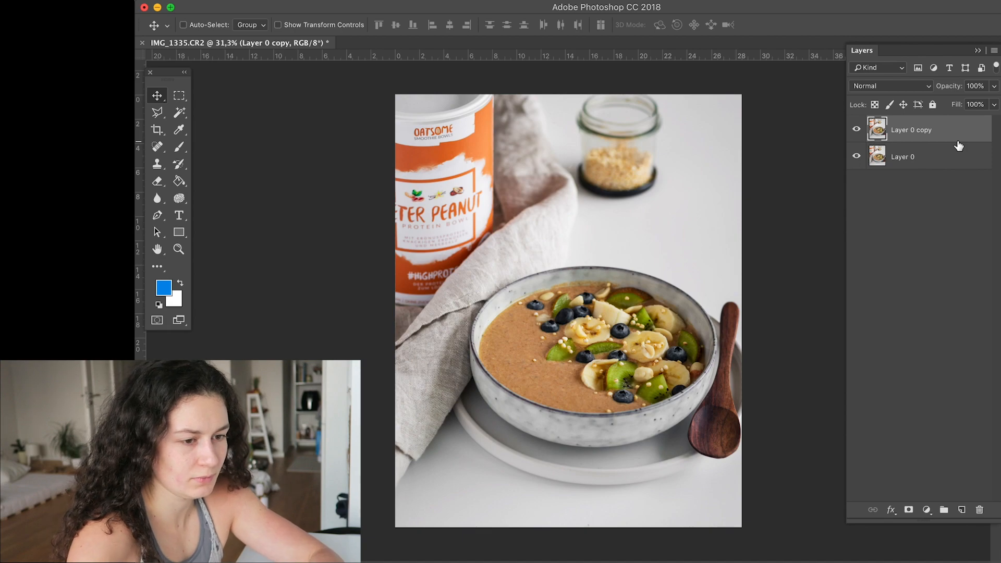
key("shift+super+e")
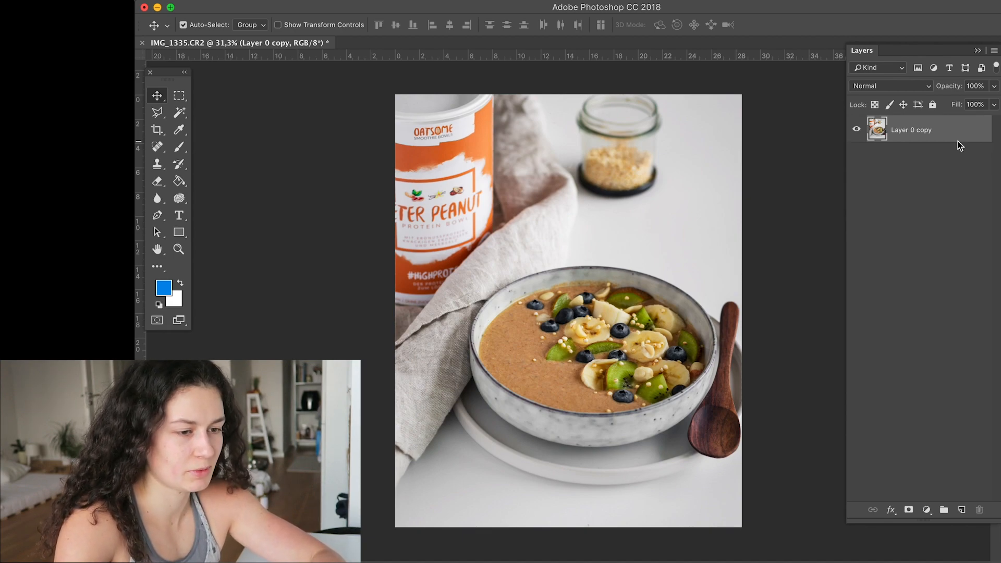
key("super")
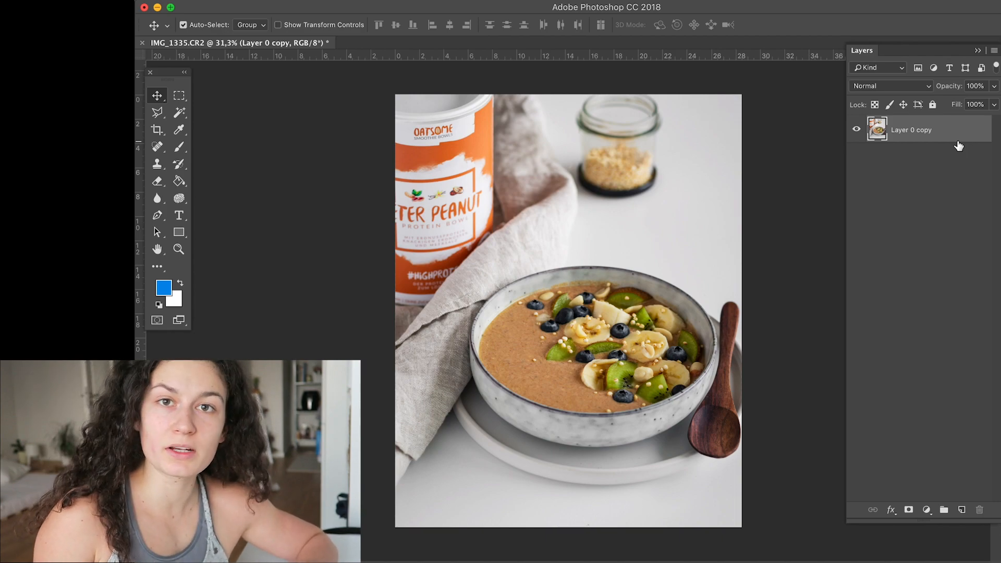
key("super+j")
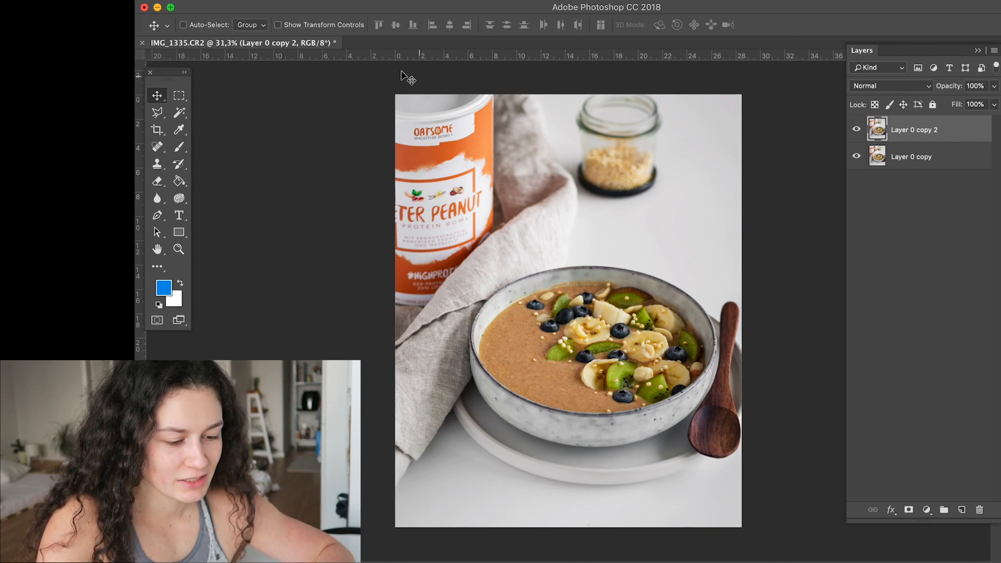
- Add a Levels adjustment layer with black input 7 and white input 241, and compare the photo with and without it
left_click(926, 510)
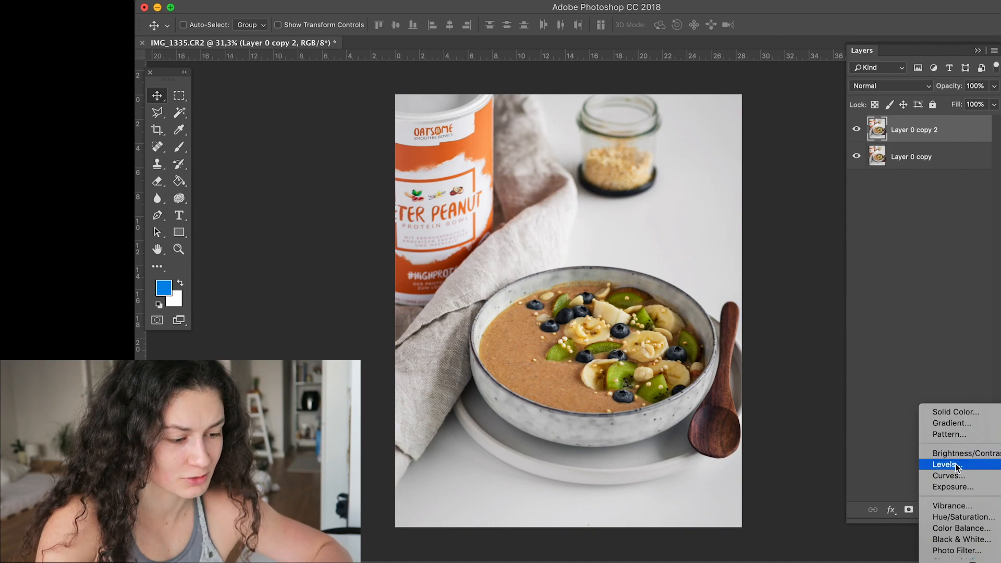
left_click(957, 465)
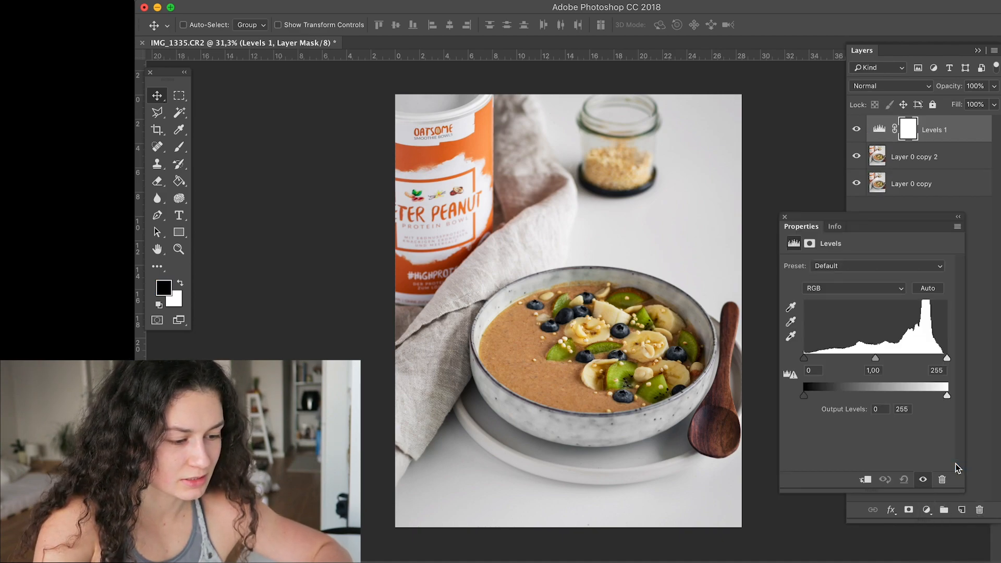
left_click_drag(805, 363, 810, 364)
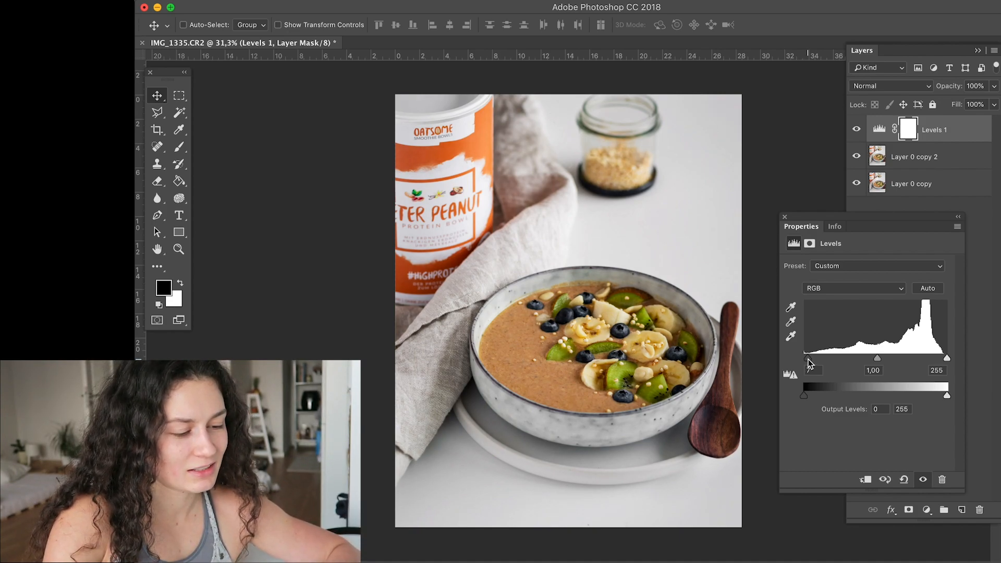
mouse_move(809, 363)
left_mouse_down()
mouse_move(792, 365)
mouse_move(808, 366)
left_mouse_up()
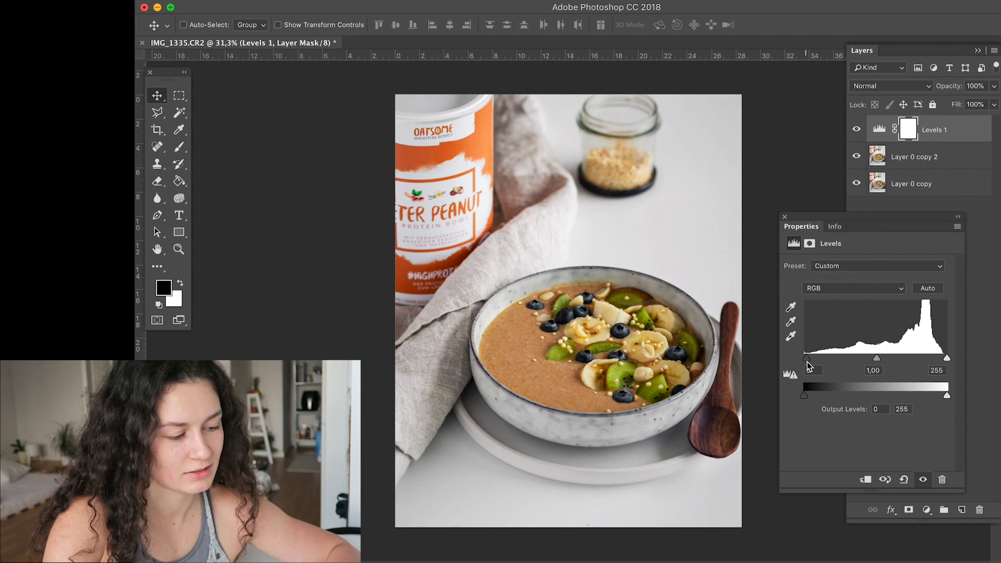
left_click_drag(946, 358, 939, 358)
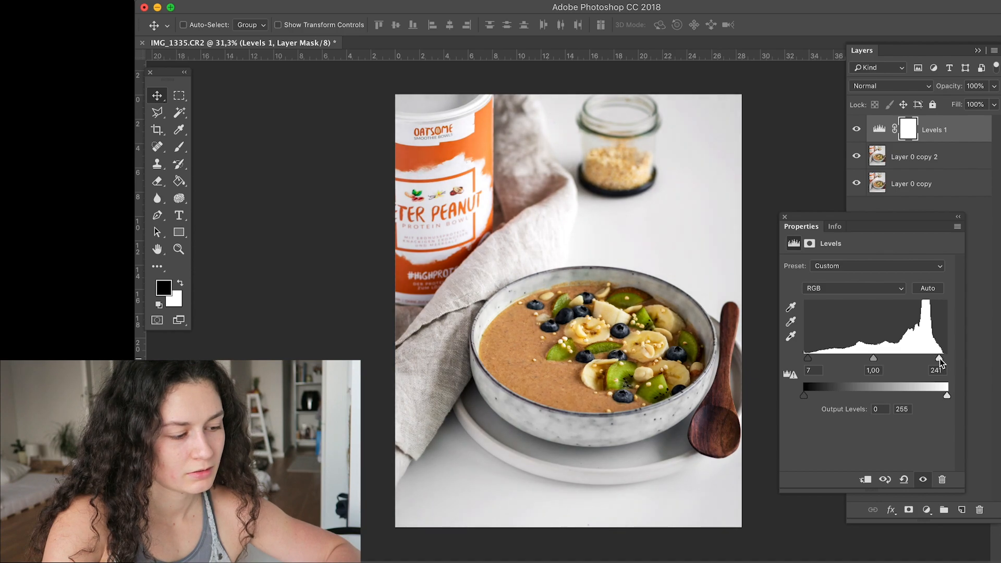
left_click(784, 217)
left_click(855, 130)
left_click(856, 130)
left_click(856, 130)
left_click(856, 130)
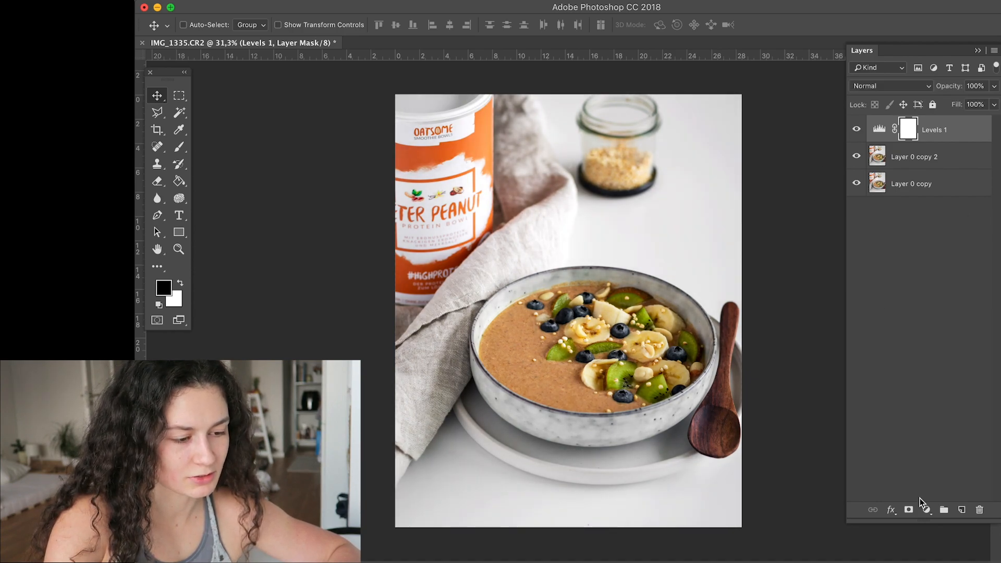
- Add a Brightness/Contrast adjustment layer with brightness 4 and contrast 6
left_click(926, 509)
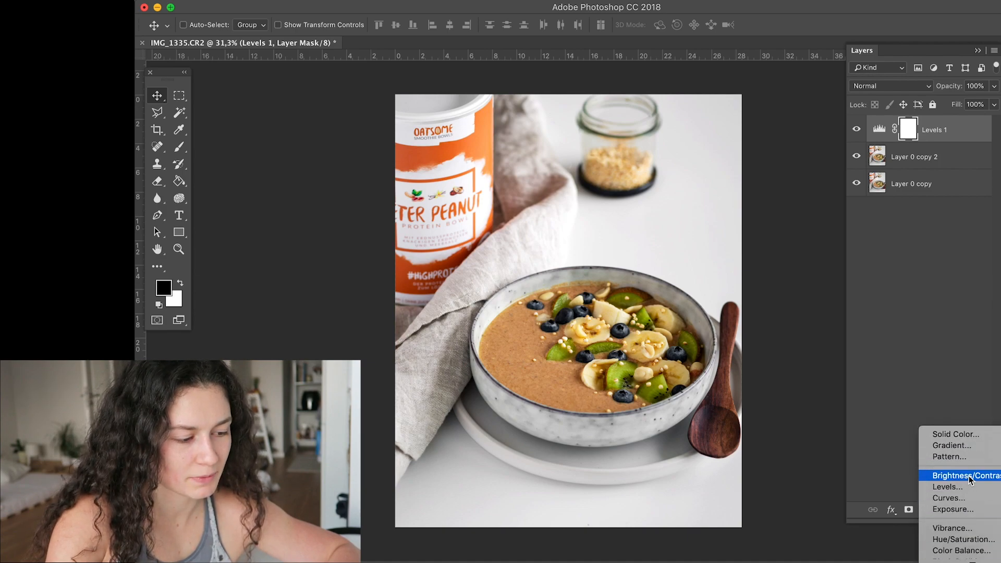
left_click(961, 476)
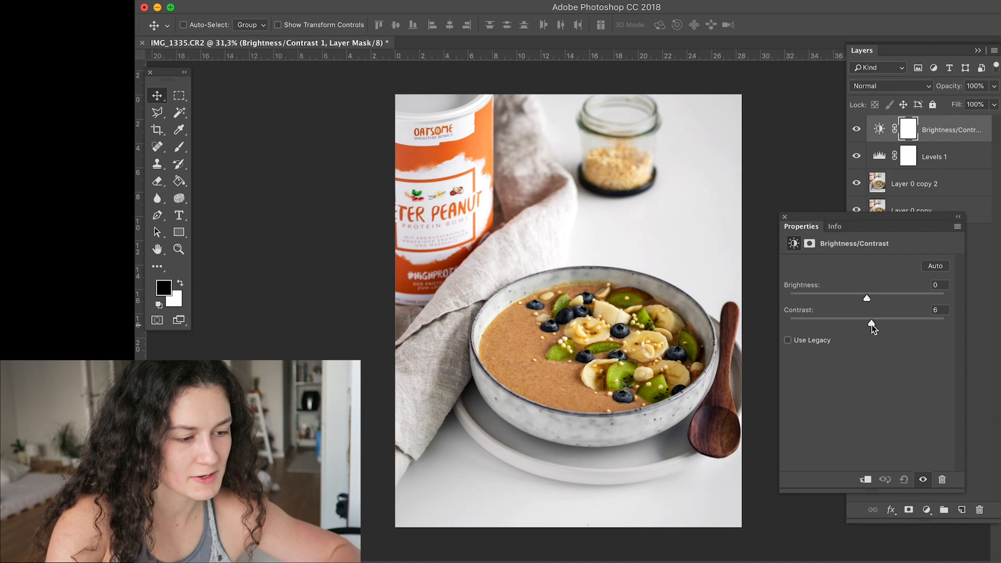
left_click_drag(866, 298, 869, 300)
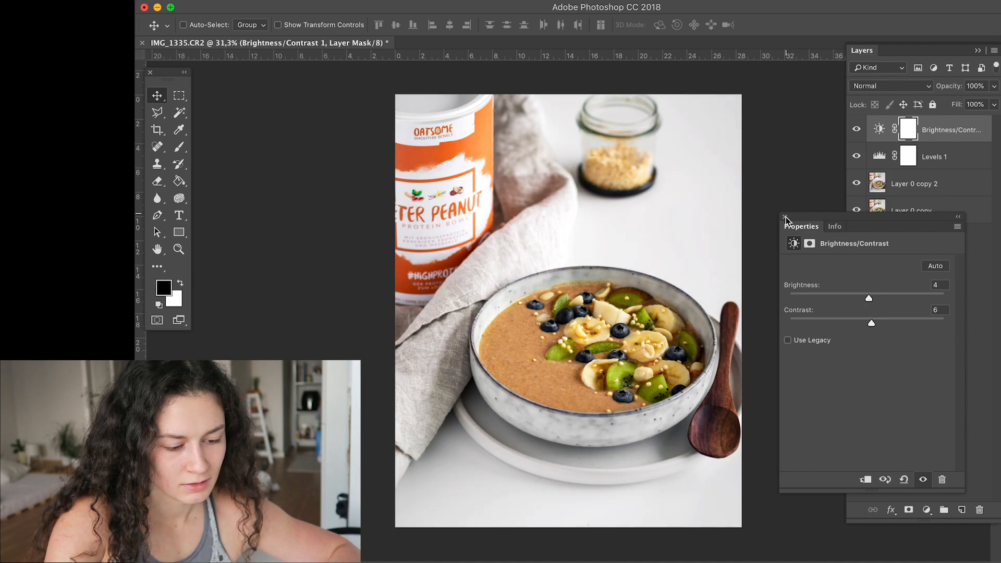
left_click(850, 149)
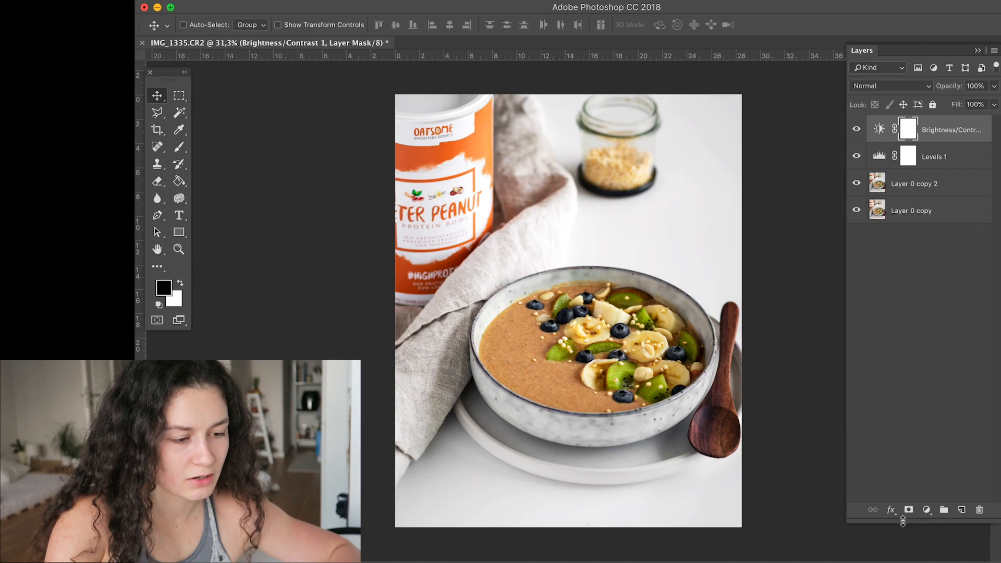
- Add a Color Lookup adjustment layer above the others and load the Bleach Bypass.look 3D LUT
left_click(926, 509)
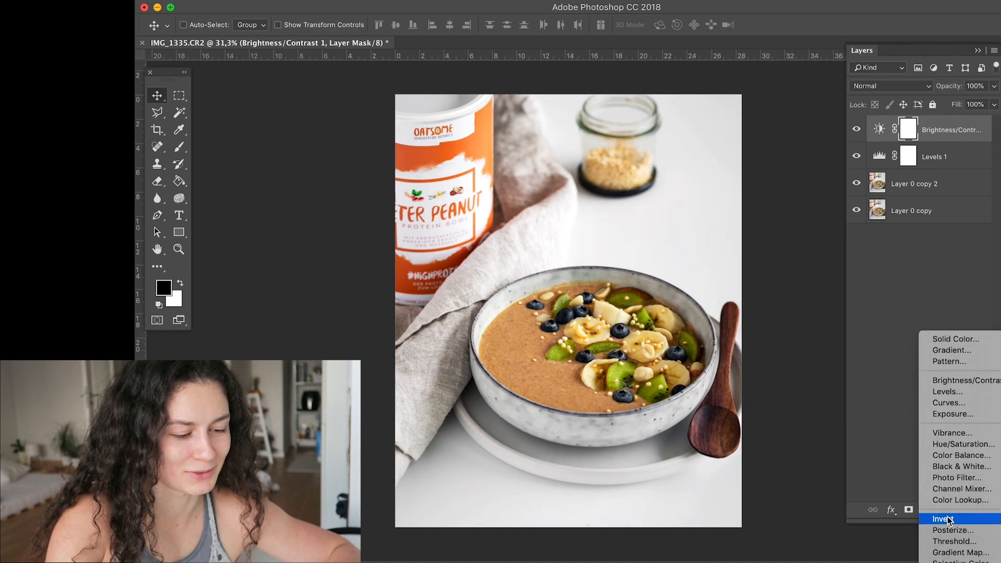
left_click(948, 501)
left_click(865, 267)
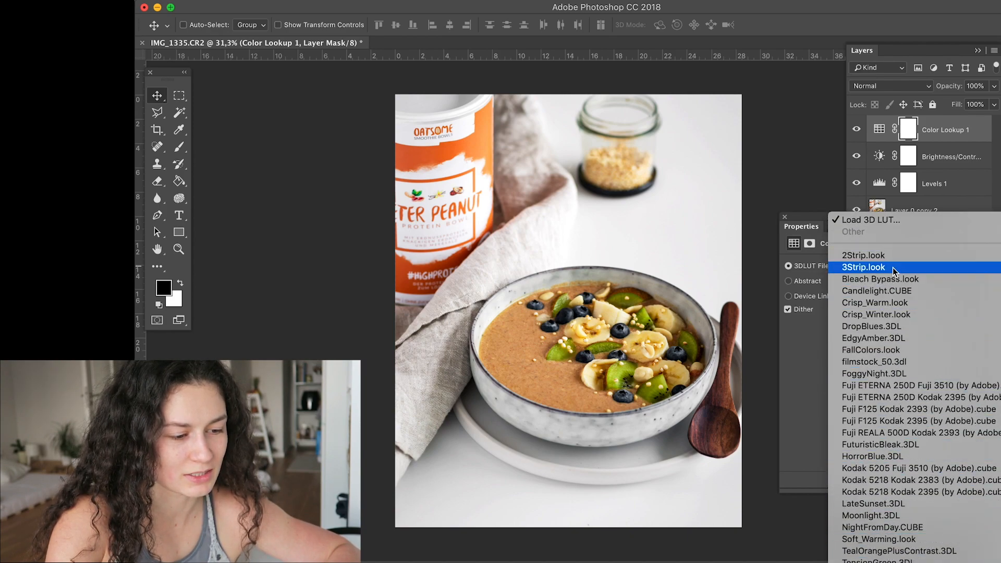
left_click(890, 279)
- Try the Candlelight.CUBE, Crisp_Winter.look, filmstock_50.3dl and FoggyNight.3DL LUTs in turn on the Color Lookup layer
left_click(875, 263)
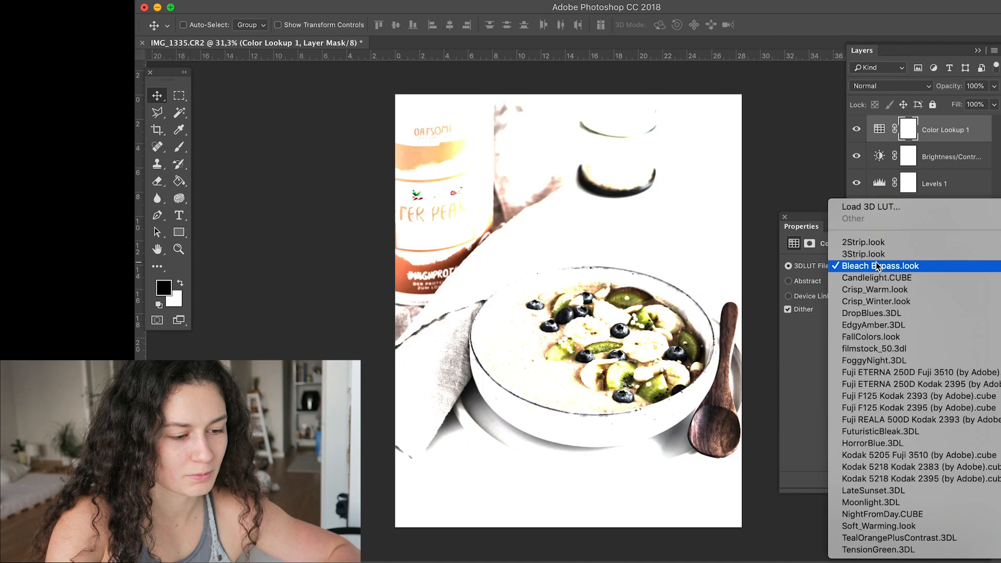
left_click(874, 277)
left_click(884, 267)
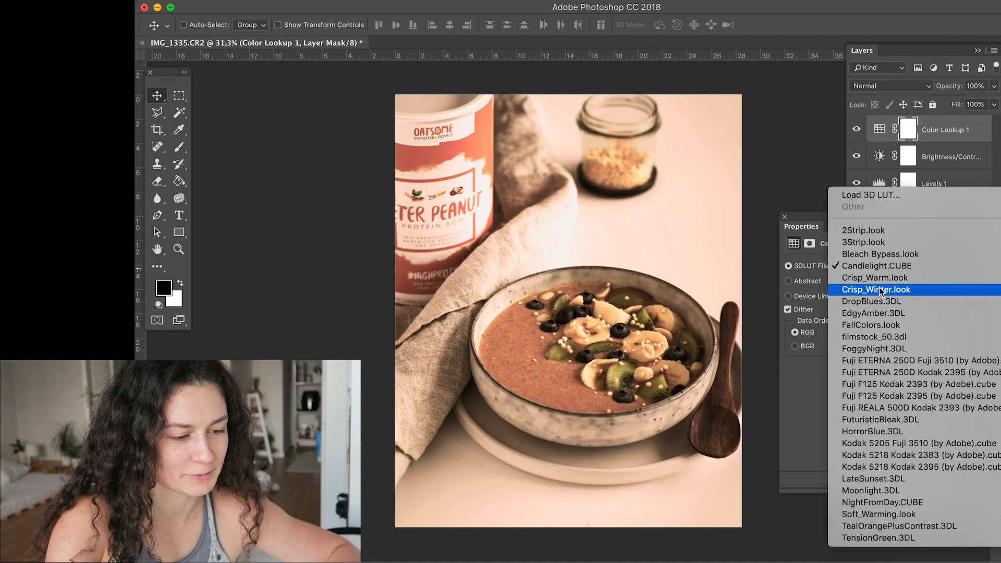
left_click(880, 289)
left_click(882, 266)
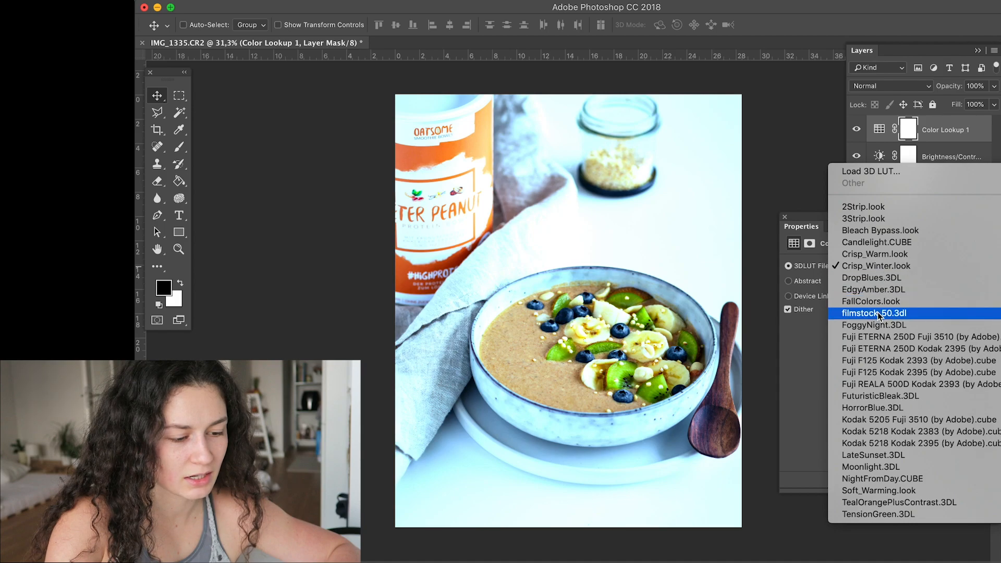
key("Escape")
left_click(875, 267)
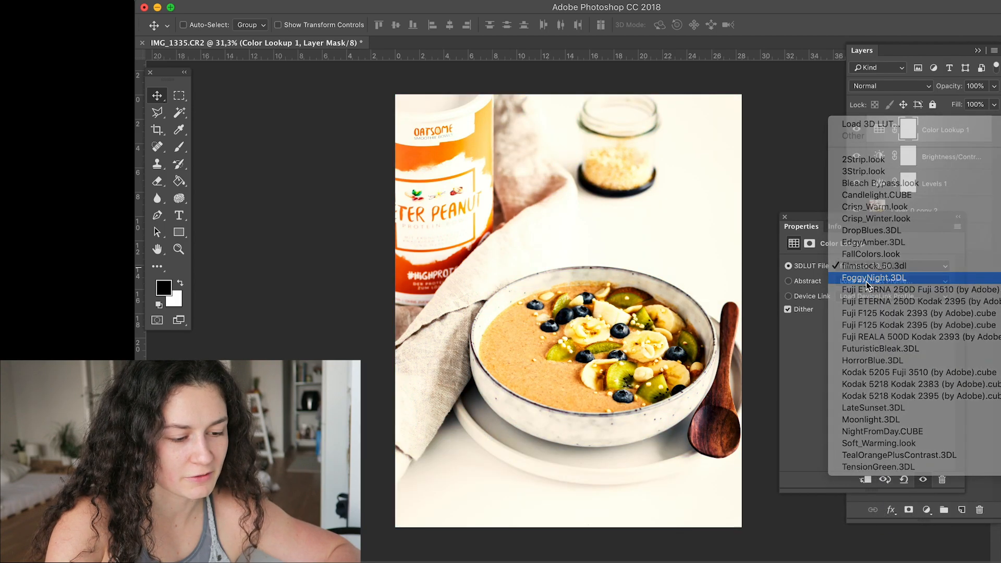
left_click(865, 282)
- Set the Color Lookup layer's 3D LUT to Kodak 5218 Kodak 2395 (by Adobe).cube and close its settings
left_click(861, 265)
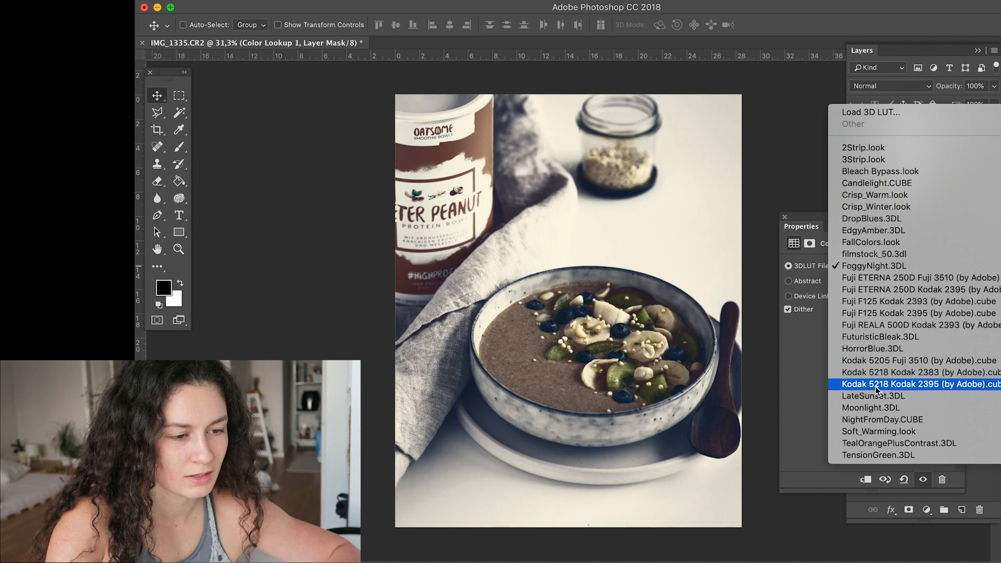
left_click(908, 386)
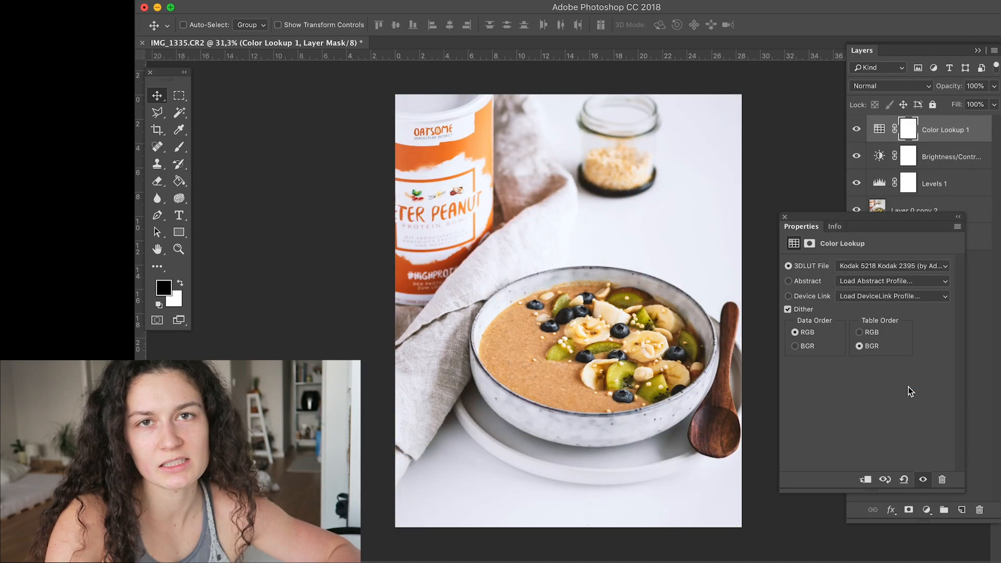
left_click(785, 217)
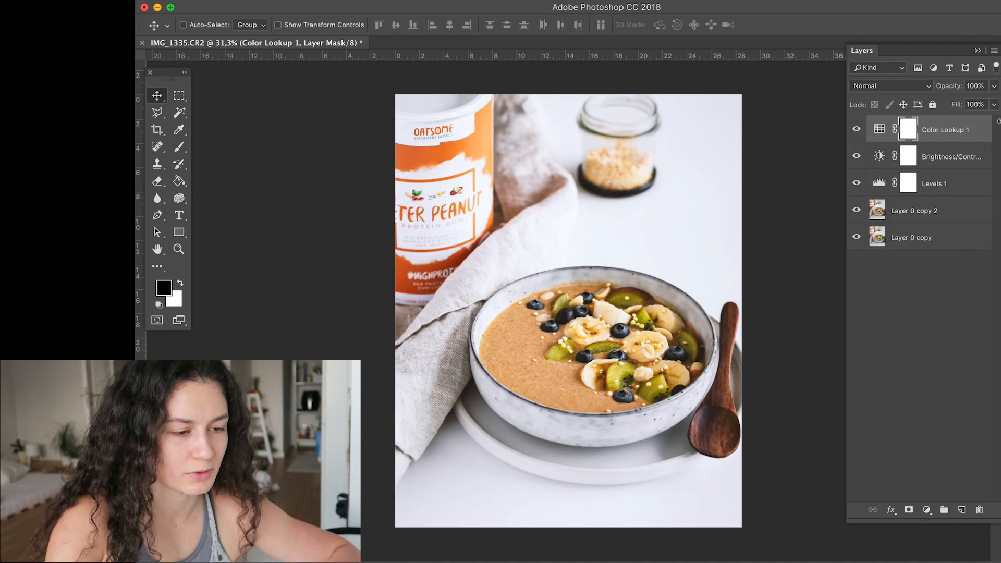
- Lower the Color Lookup layer's opacity to 10%
left_click(995, 89)
left_click_drag(936, 101, 938, 105)
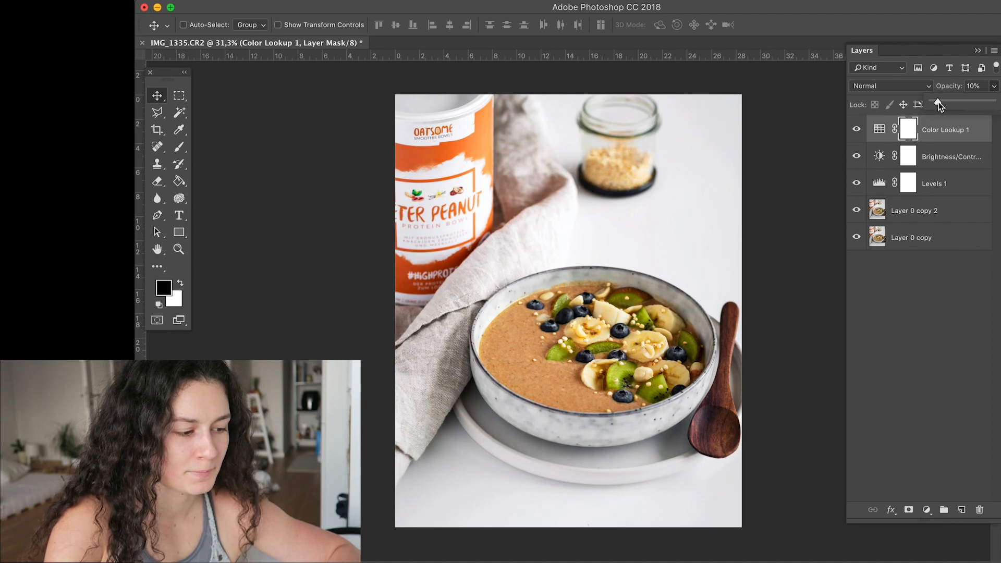
- Compare the photo with and without the Color Lookup layer by switching its visibility off and on repeatedly
left_click(856, 129)
left_click(857, 129)
left_click(856, 129)
left_click(856, 130)
left_click(856, 132)
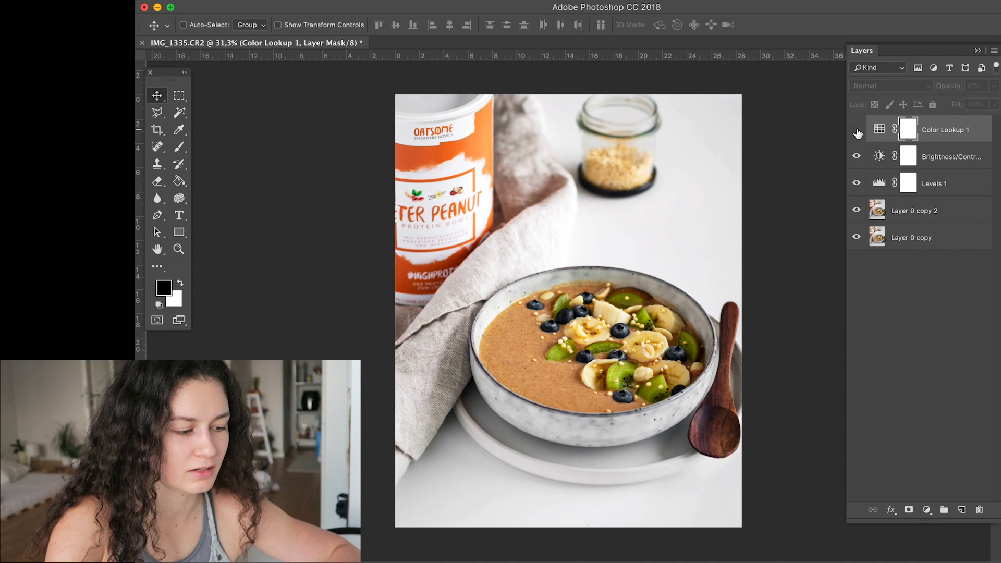
left_click(856, 130)
left_click(856, 130)
left_click(856, 130)
left_click(857, 132)
left_click(857, 131)
left_click(857, 131)
left_click(856, 131)
left_click(856, 132)
left_click(857, 132)
left_click(857, 131)
left_click(857, 131)
left_click(858, 134)
left_click(860, 136)
- Add a Selective Color adjustment layer above the Color Lookup layer and apply the preset 01
left_click(925, 509)
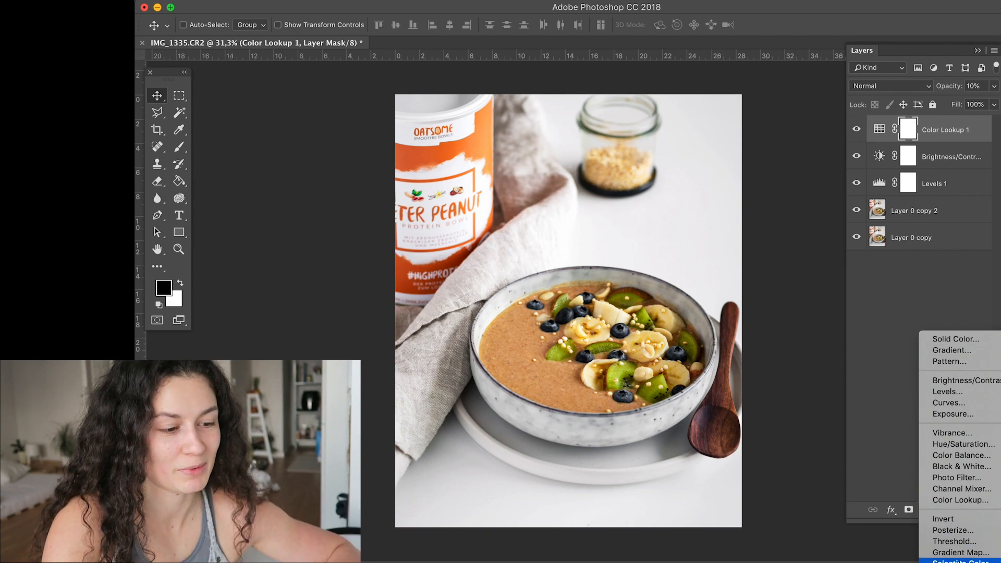
left_click(954, 560)
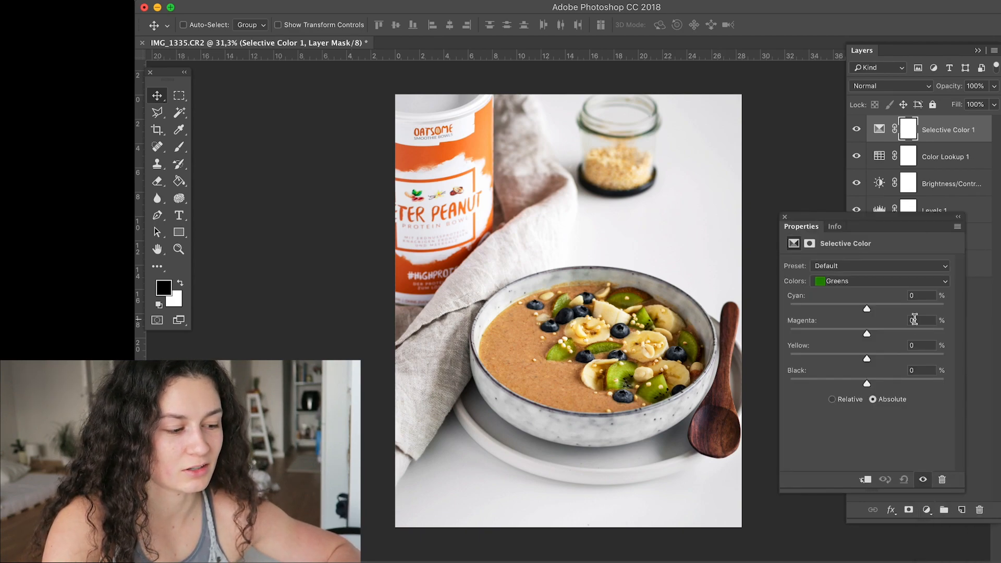
left_click(914, 264)
left_click(823, 286)
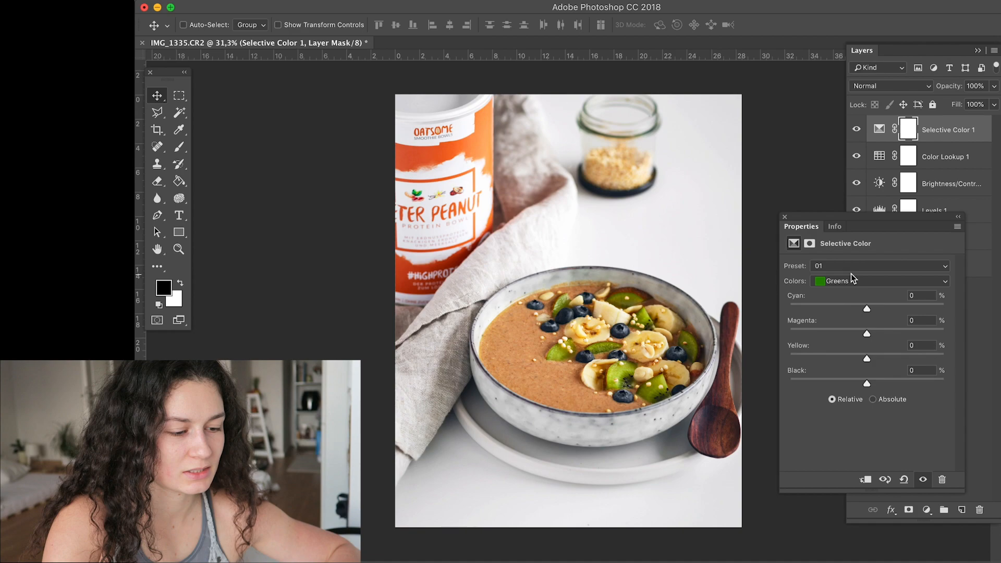
- Set the Blacks in the Selective Color layer to cyan +3 and magenta +3
left_click(846, 282)
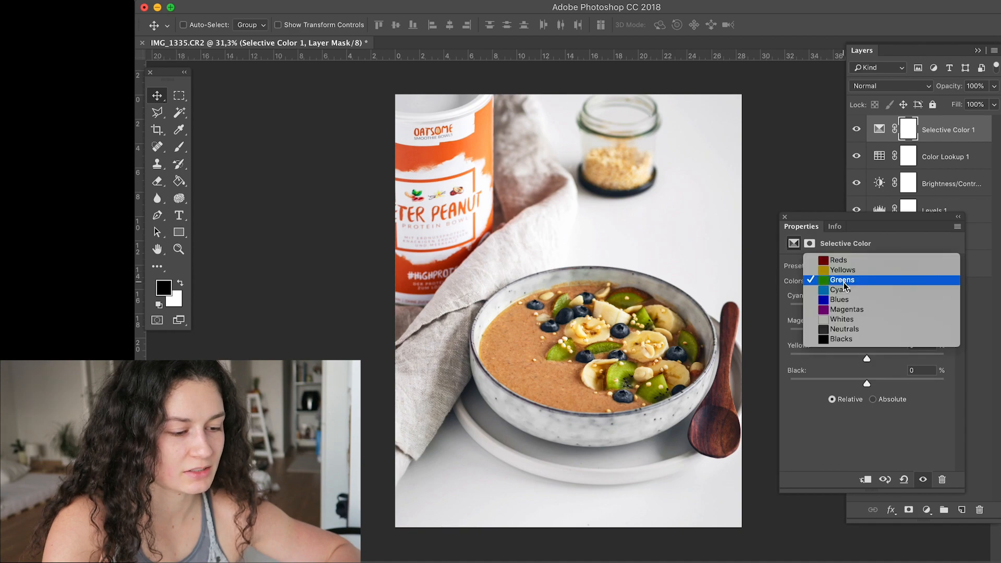
left_click(841, 339)
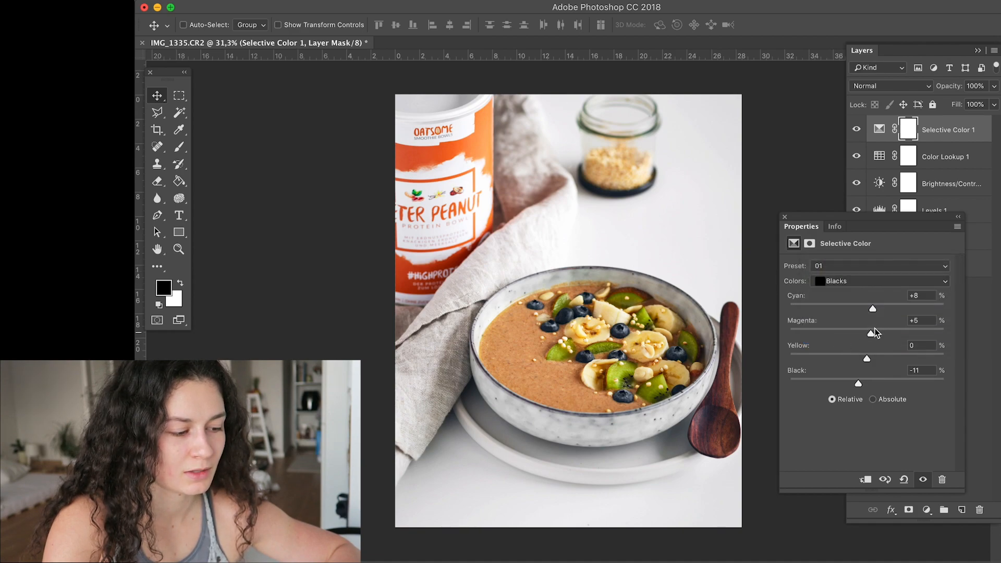
left_click_drag(873, 309, 874, 312)
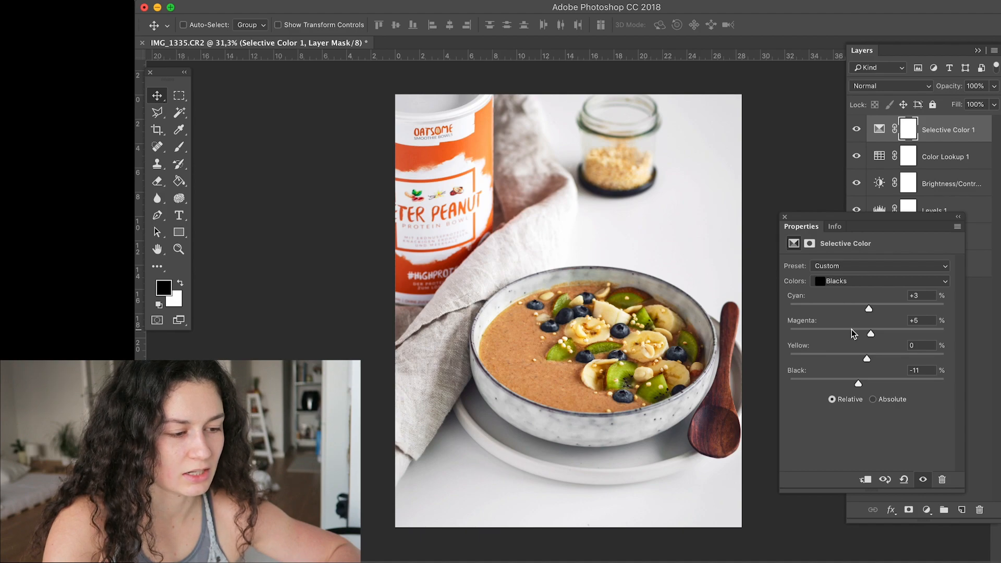
left_click_drag(849, 334, 870, 332)
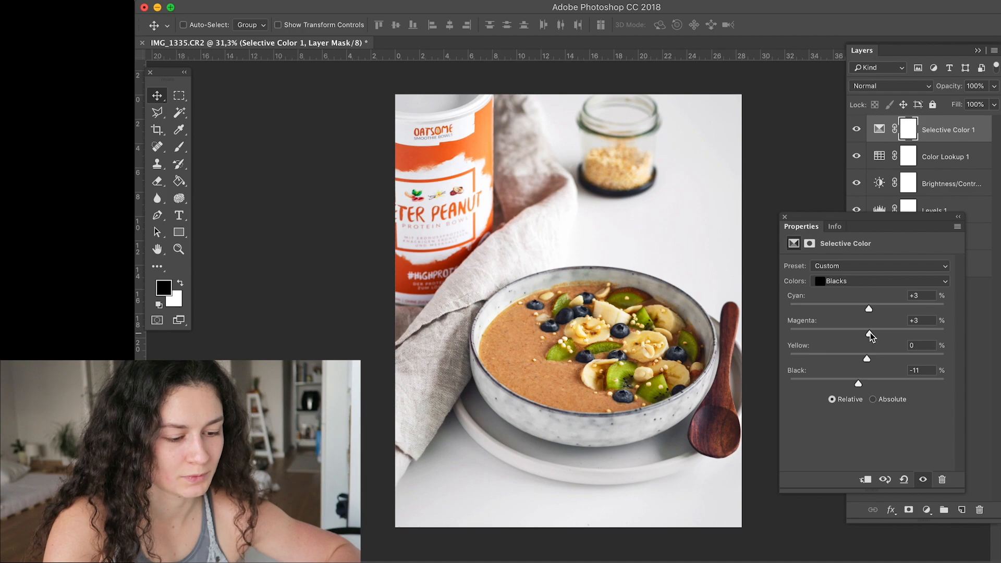
- Close the Selective Color settings, compare the photo with and without the layer, and lower its opacity to 60%
left_click(784, 216)
left_click(855, 130)
left_click(856, 130)
left_click(994, 86)
left_click_drag(993, 100, 968, 102)
- Add a second Selective Color adjustment layer on top and choose the Yellows for editing
left_click(926, 510)
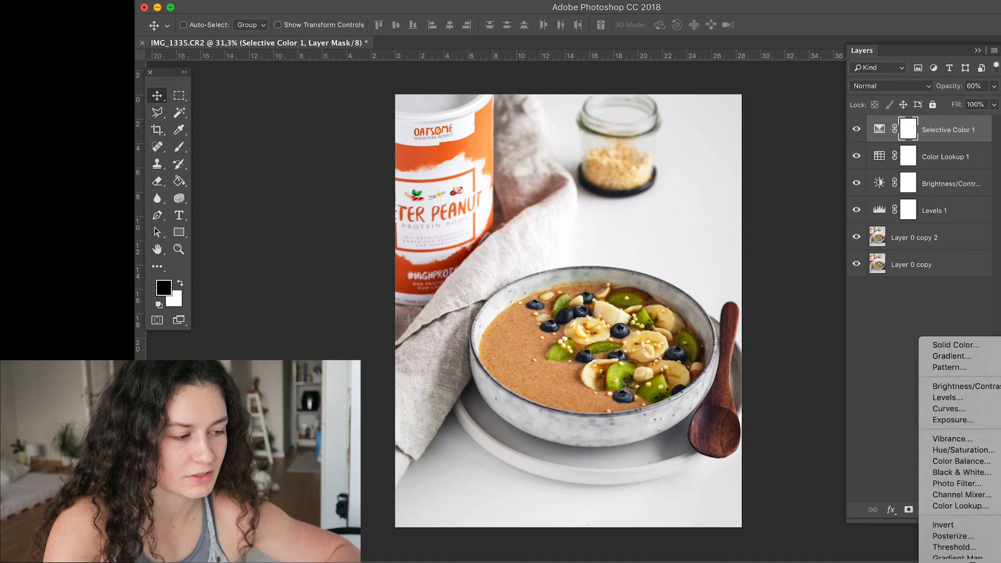
left_click(959, 561)
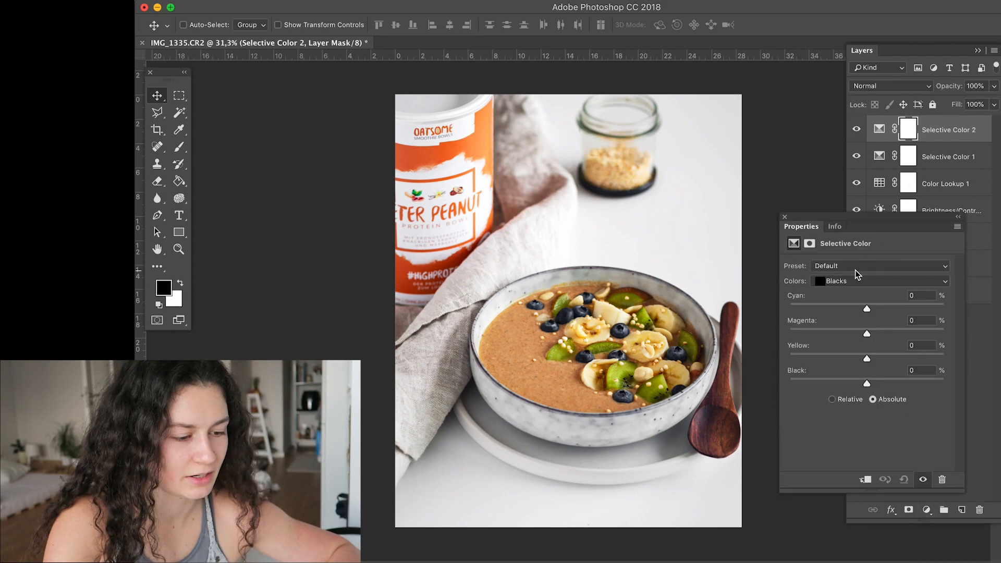
left_click(852, 266)
left_click(850, 265)
left_click(856, 281)
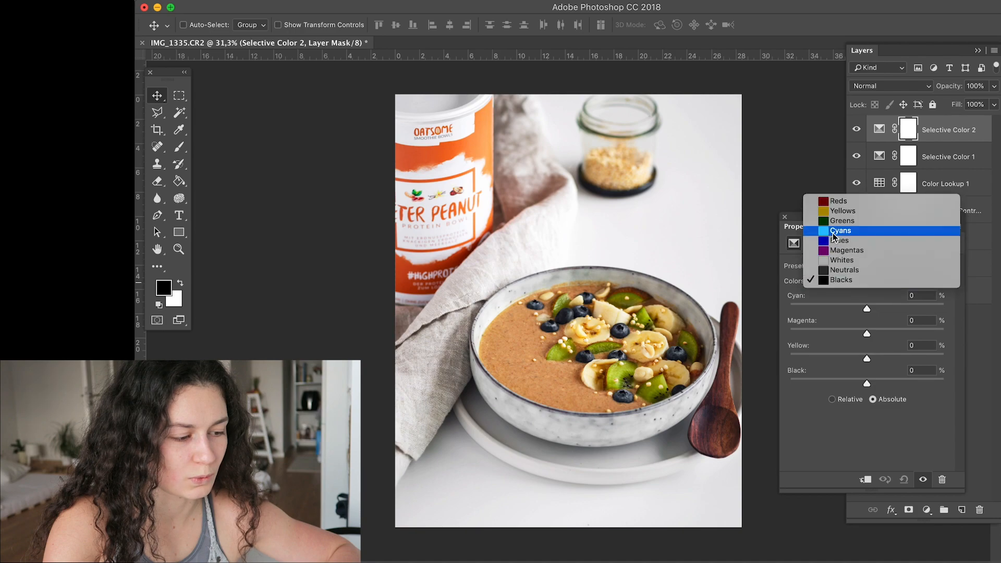
left_click(837, 210)
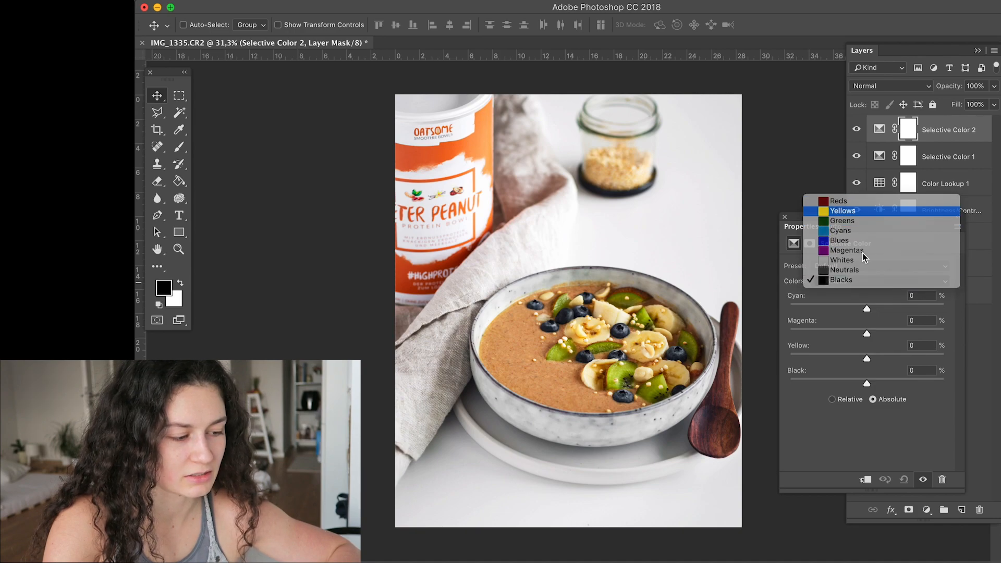
- Set the Greens' cyan to +14 in the second Selective Color layer, fine-tune their magenta and yellow, and close the settings
left_click_drag(848, 334, 880, 311)
left_click(862, 281)
left_click(858, 288)
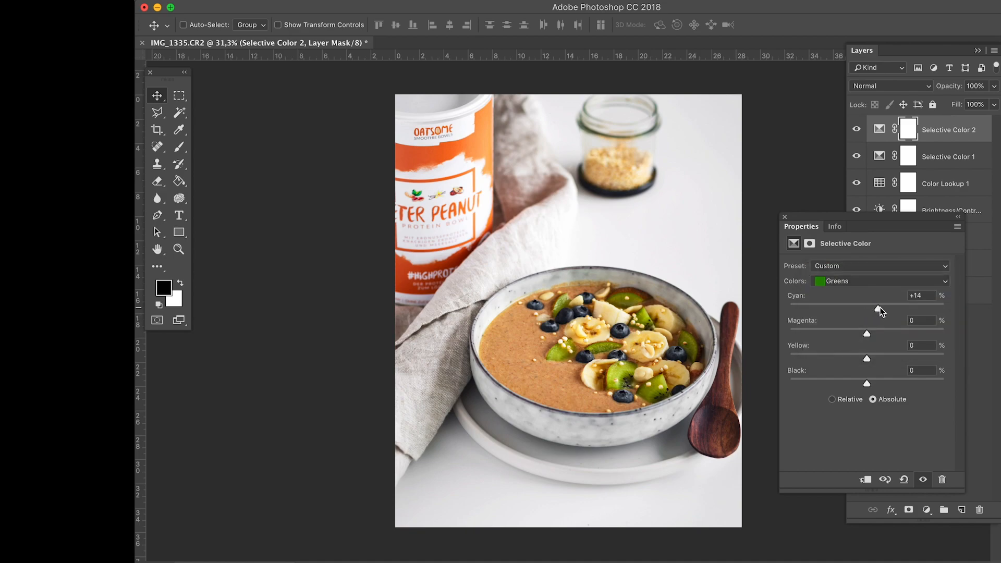
left_click_drag(853, 329, 865, 334)
left_click_drag(866, 358, 857, 330)
left_click(861, 280)
left_click(857, 271)
left_click(784, 217)
- Compare the photo with and without the Levels 1 layer and lower that layer's opacity to 55%
left_click(930, 237)
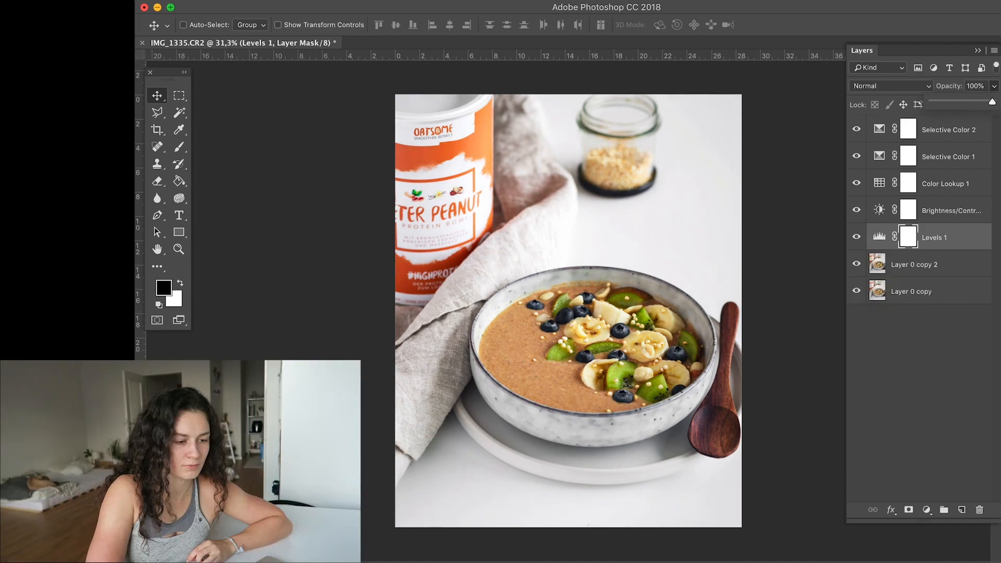
left_click(856, 237)
left_click(856, 237)
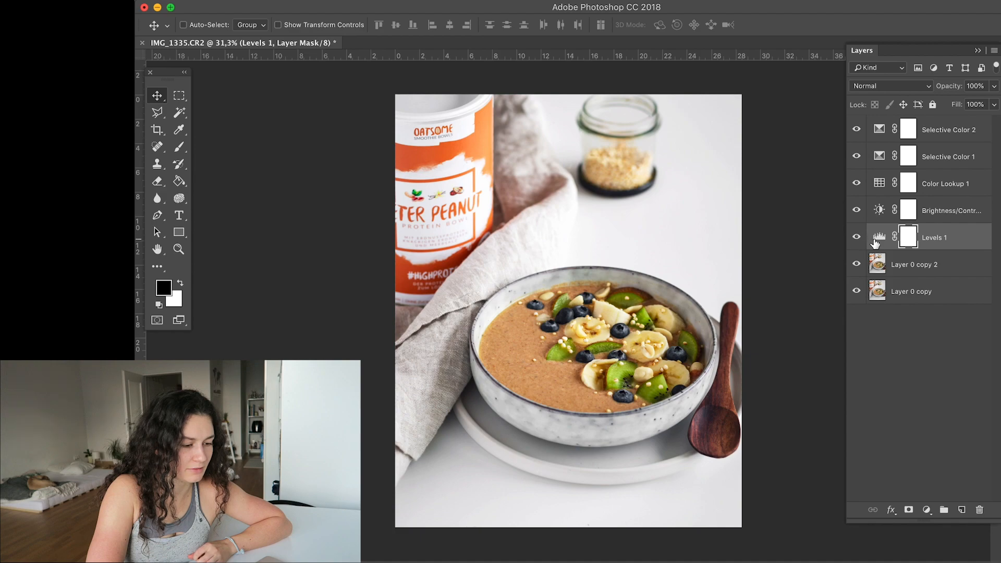
left_click(994, 86)
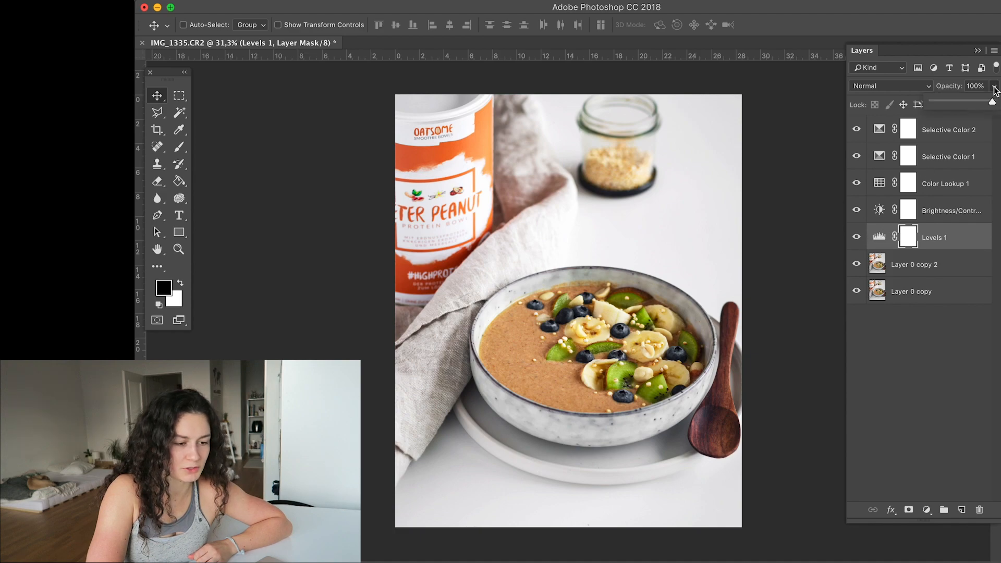
left_click(953, 101)
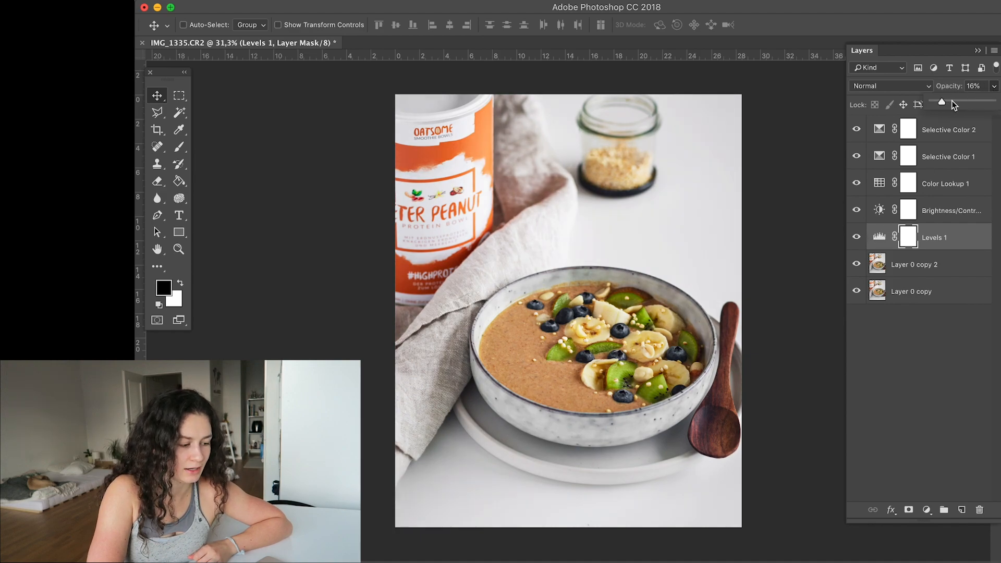
left_click(983, 102)
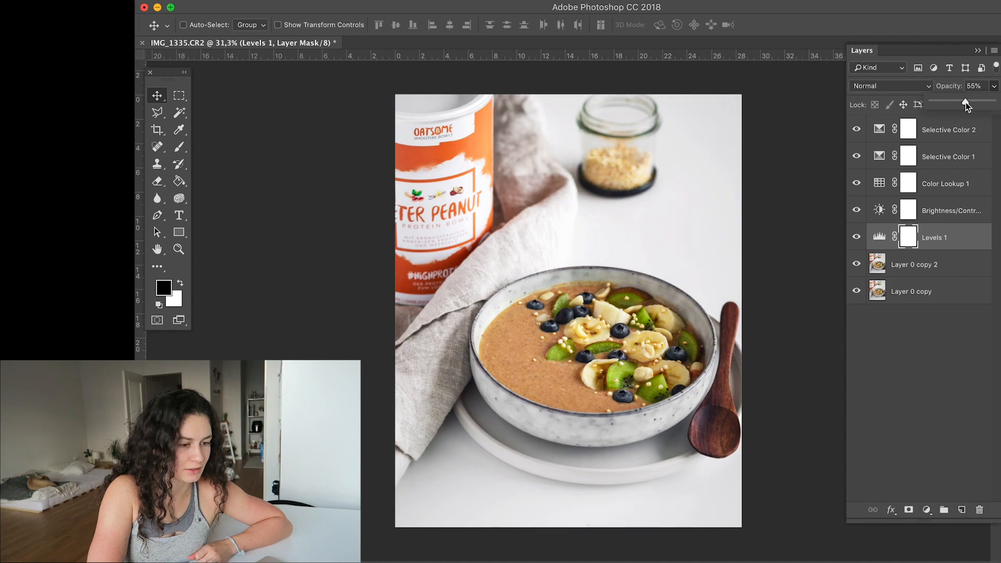
- Select Layer 0 copy 2, inspect the photo for colour casts, and set the Sponge tool to Desaturate with 19% flow
left_click(880, 264)
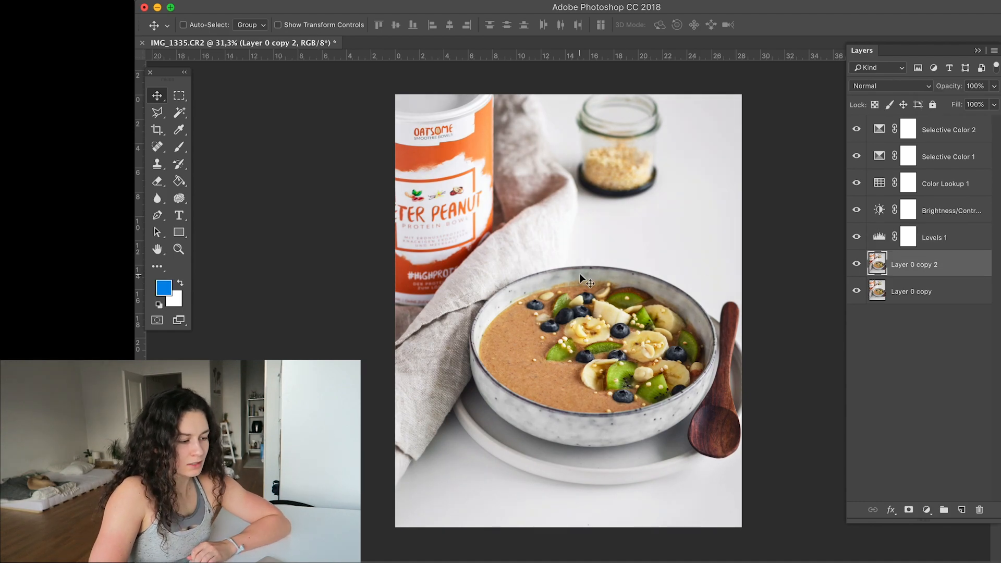
scroll(580, 273, "up", 5)
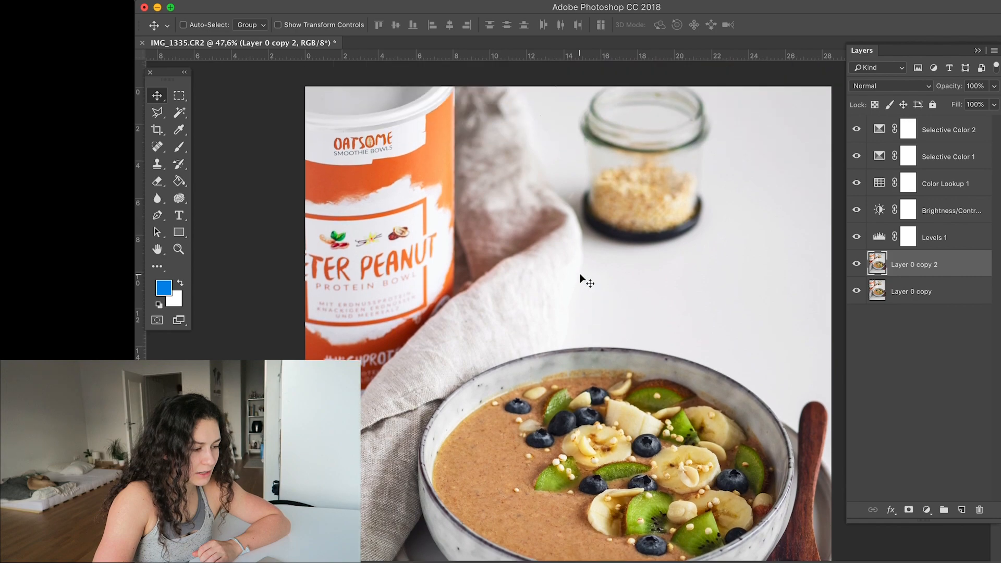
scroll(579, 273, "up", 2)
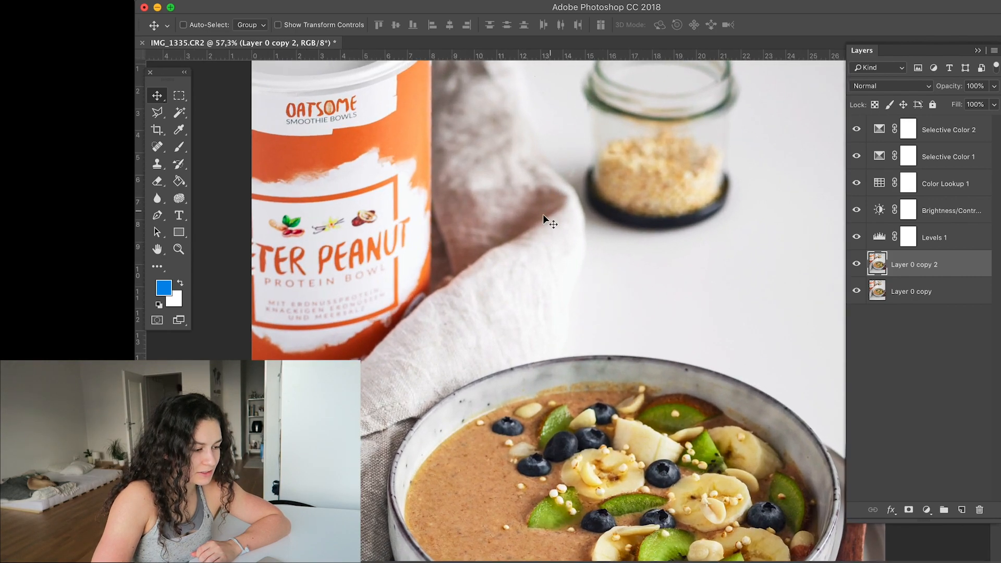
scroll(461, 280, "up", 3)
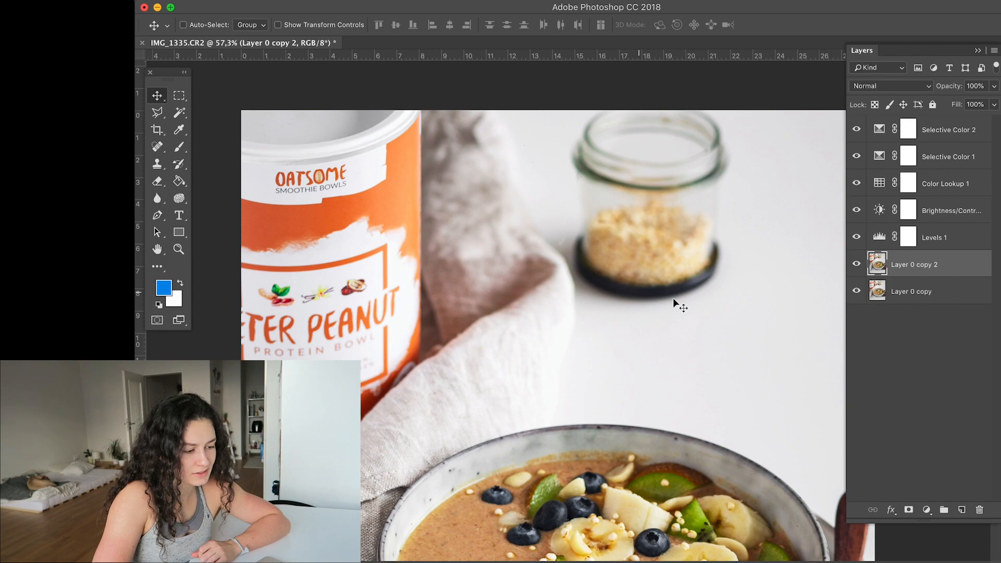
scroll(697, 309, "down", 10)
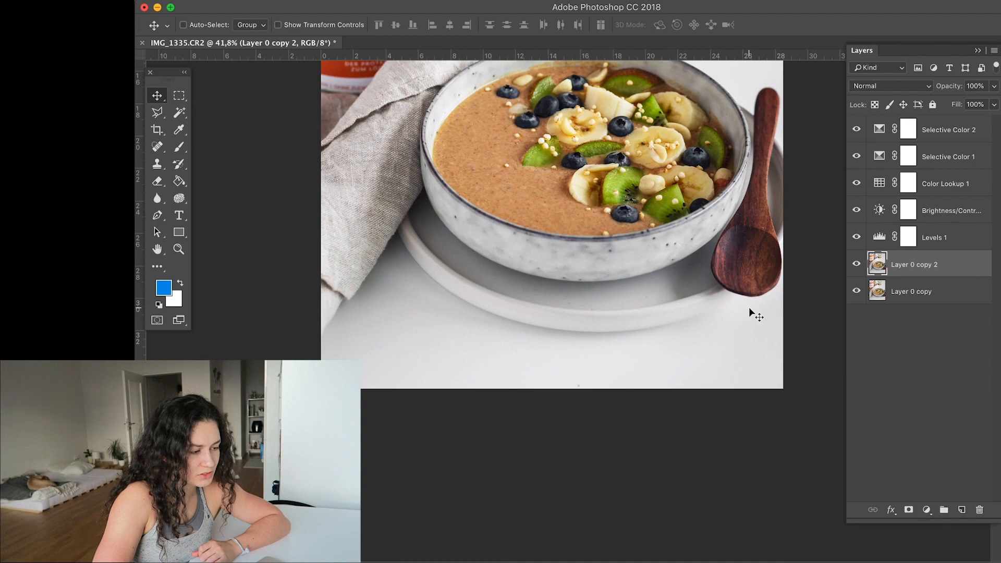
scroll(748, 308, "down", 6)
mouse_move(178, 200)
left_mouse_down()
mouse_move(211, 195)
mouse_move(178, 202)
left_mouse_up()
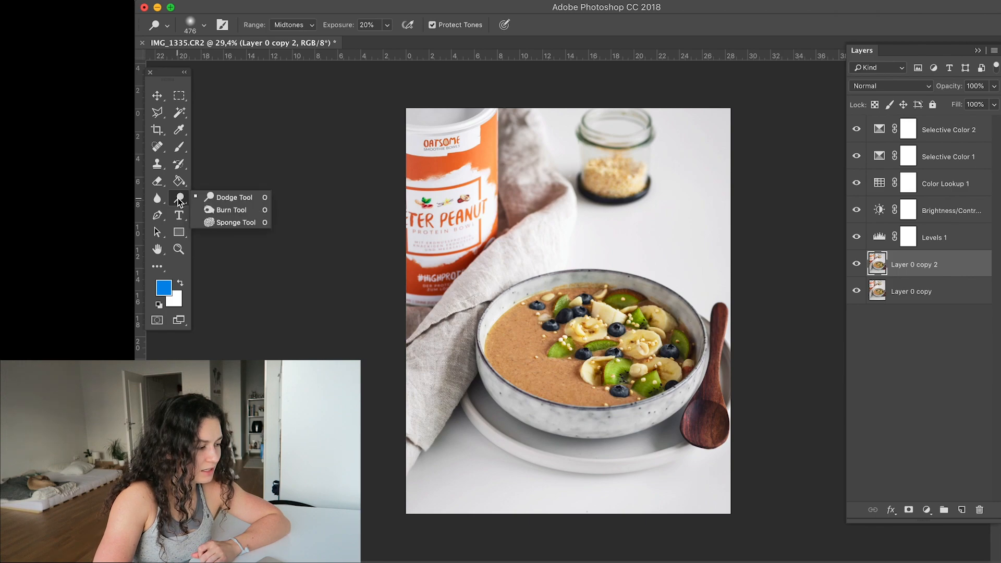
left_click(222, 224)
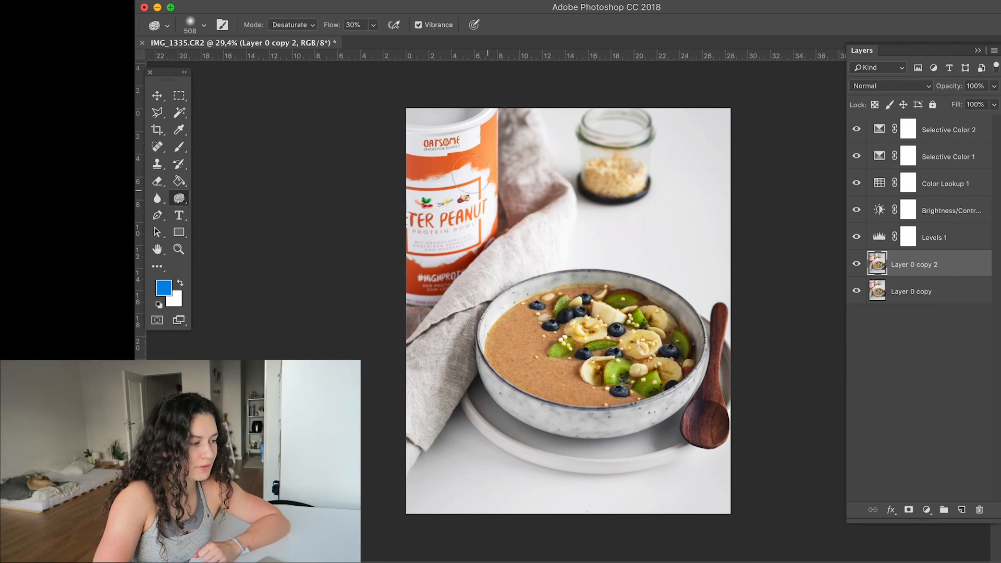
left_click(311, 24)
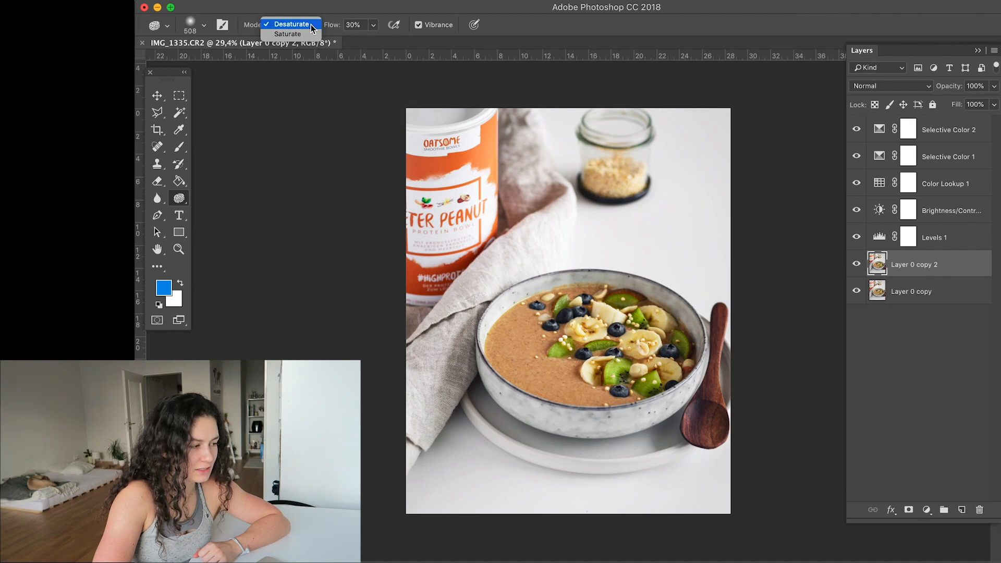
left_click(298, 25)
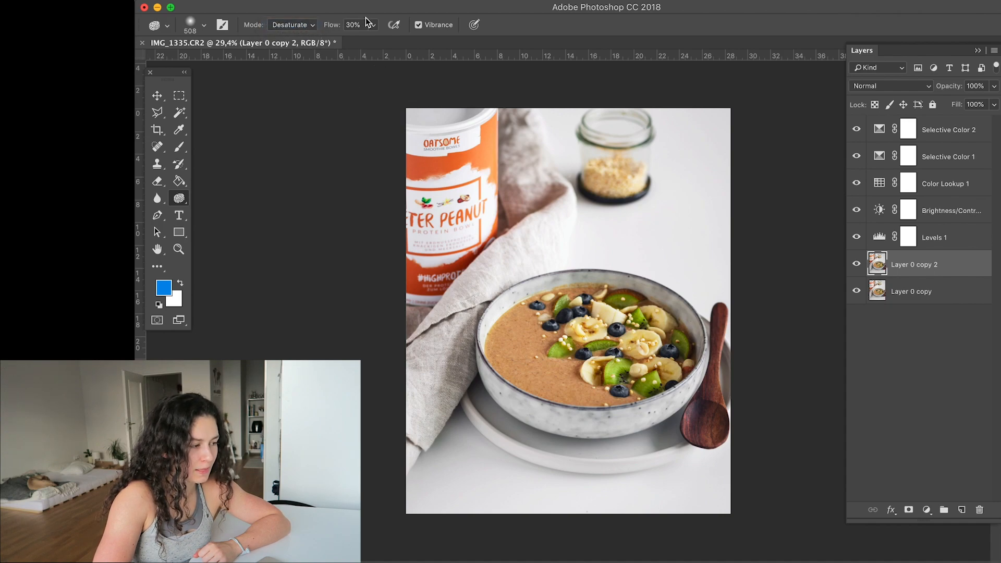
left_click(373, 25)
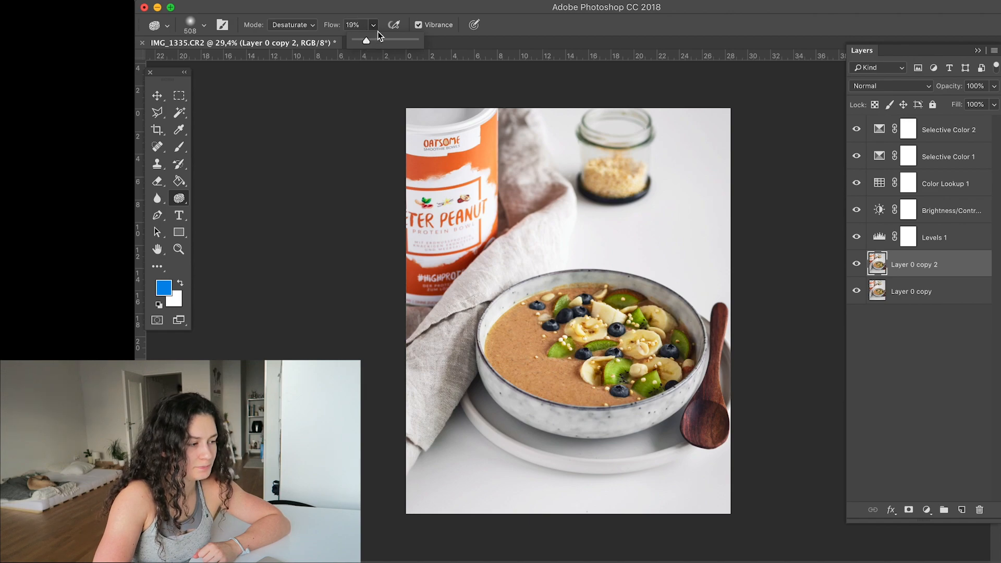
left_click(399, 8)
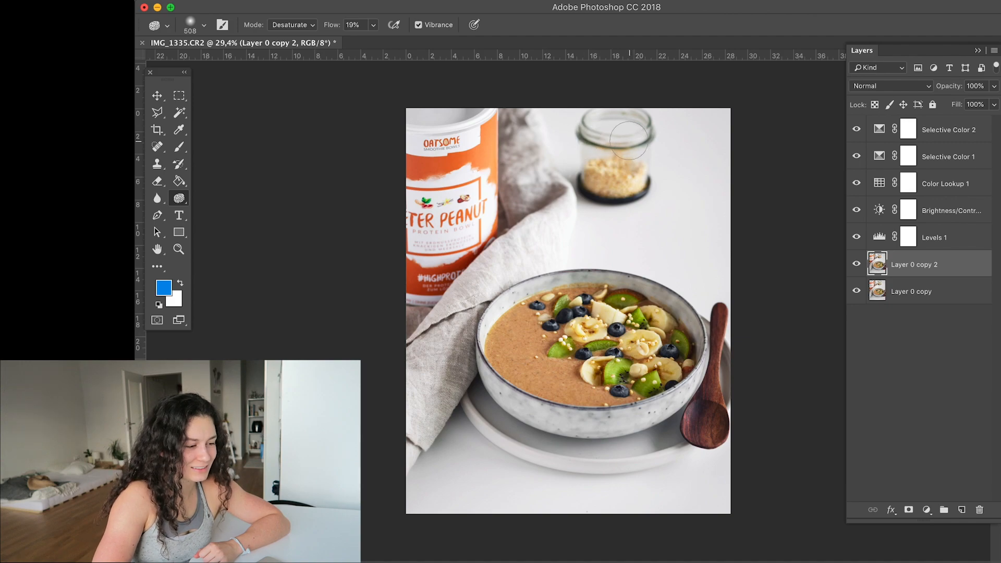
- Set the Sponge tool's flow to 30% and desaturate the colour cast on the glass jar
scroll(580, 140, "up", 3)
scroll(629, 140, "up", 2)
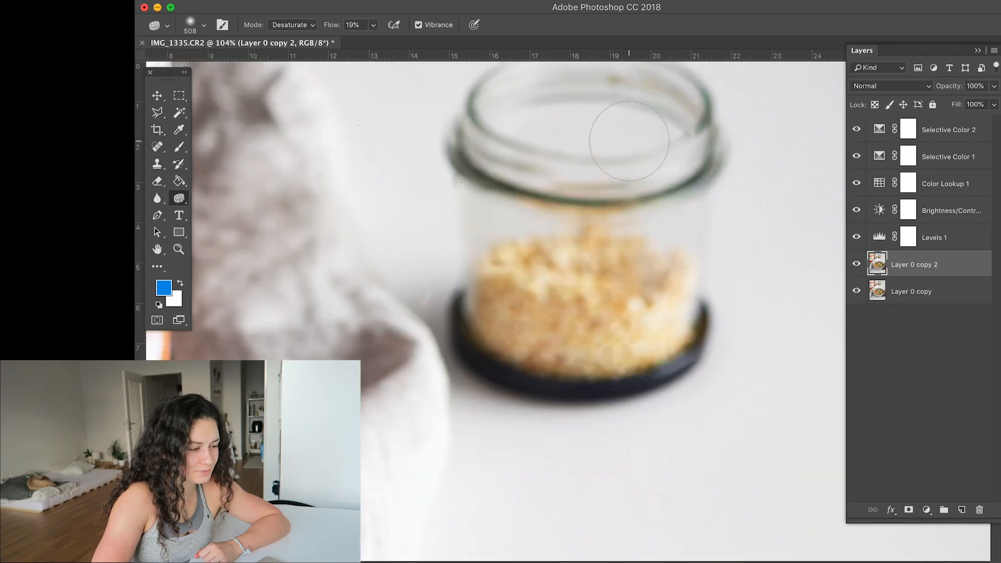
scroll(648, 149, "up", 3)
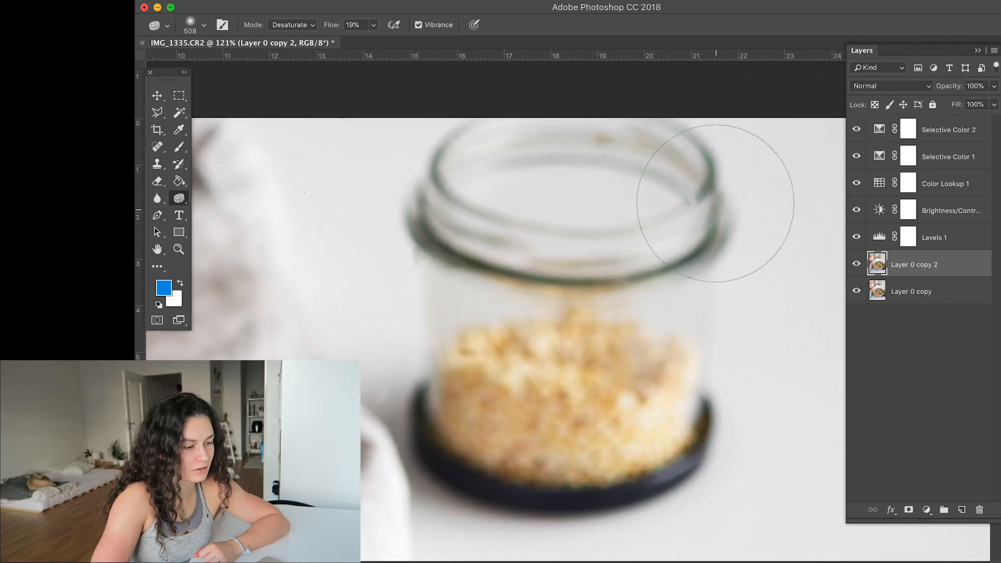
key("3")
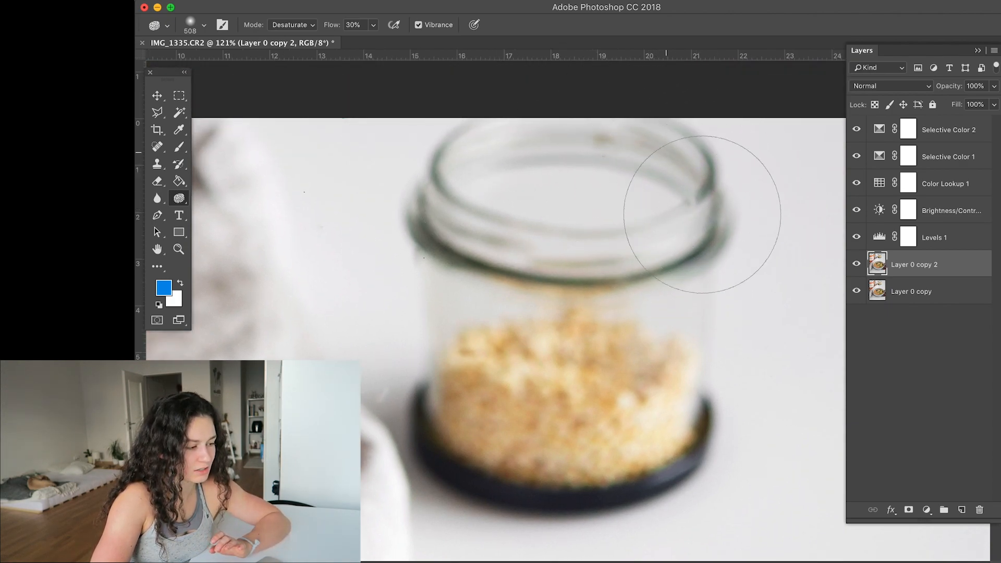
mouse_move(476, 195)
left_mouse_down()
mouse_move(456, 245)
mouse_move(505, 302)
left_mouse_up()
scroll(656, 293, "down", 10)
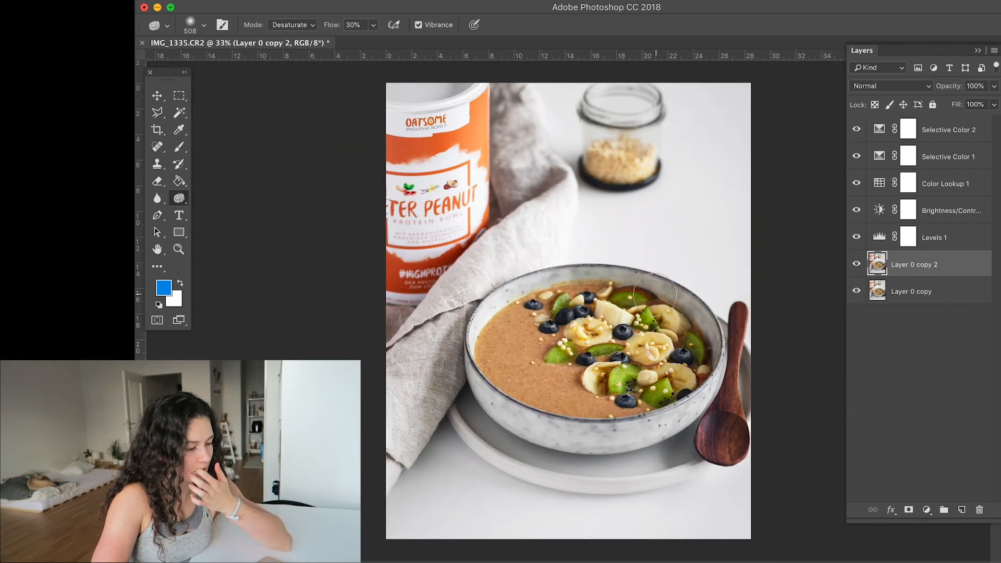
- Lower the Sponge flow to 10% and gently desaturate the yellow grains in the jar
scroll(620, 339, "up", 6)
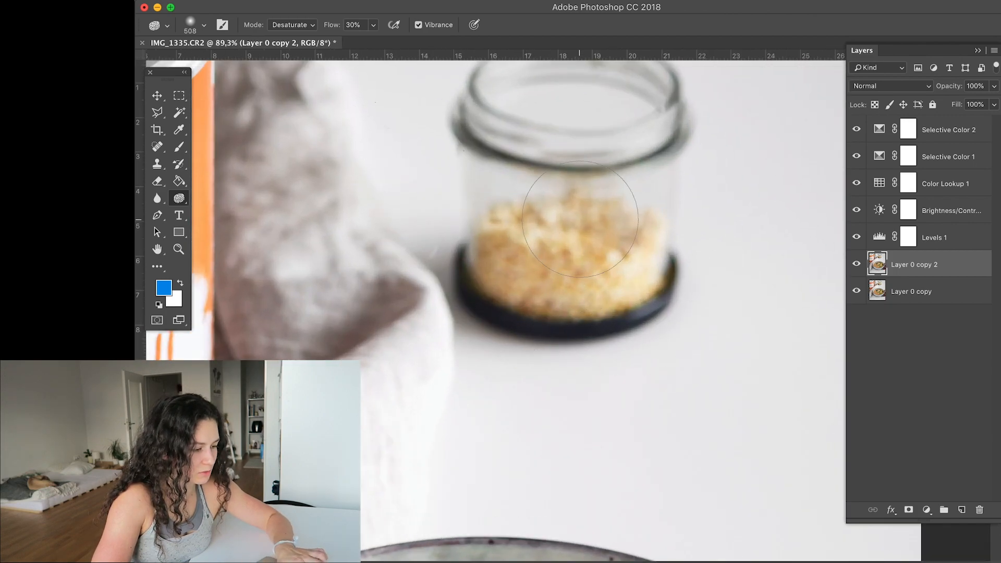
key("1")
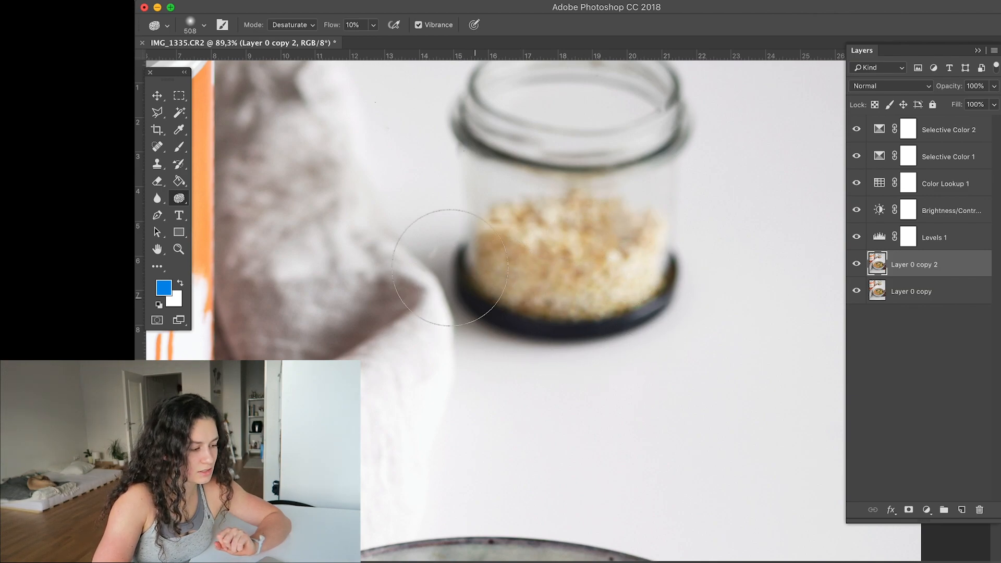
key("super+0")
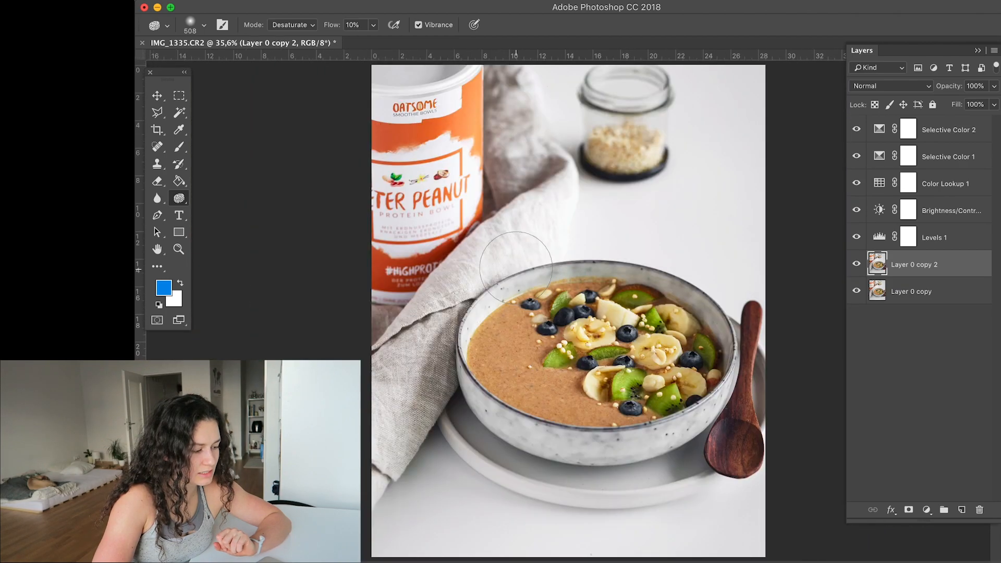
- Desaturate the linen napkin's colour cast with the Sponge tool at 20% flow and check the rest of the photo for remaining casts
scroll(516, 268, "up", 5)
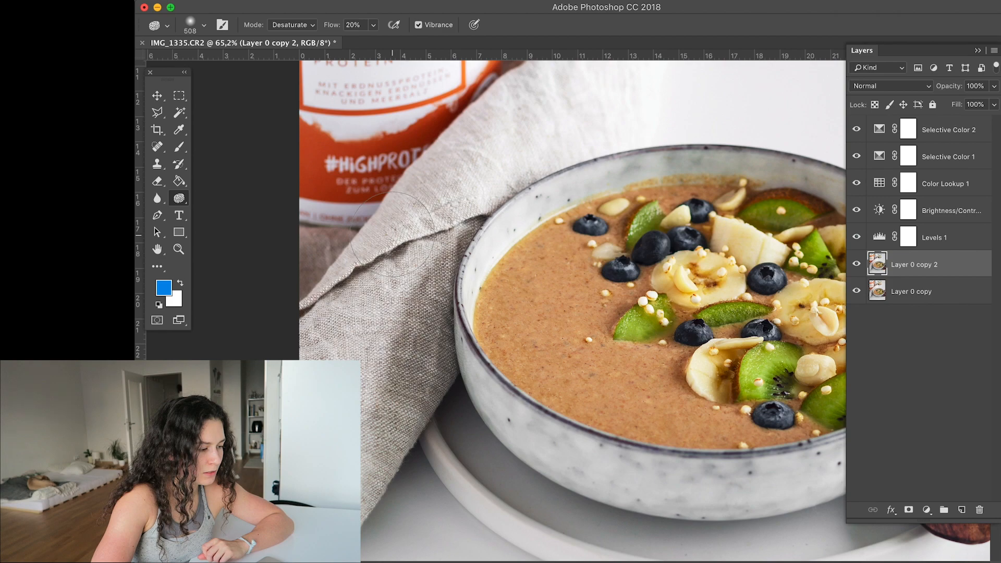
scroll(392, 233, "down", 3)
scroll(392, 233, "left", 2)
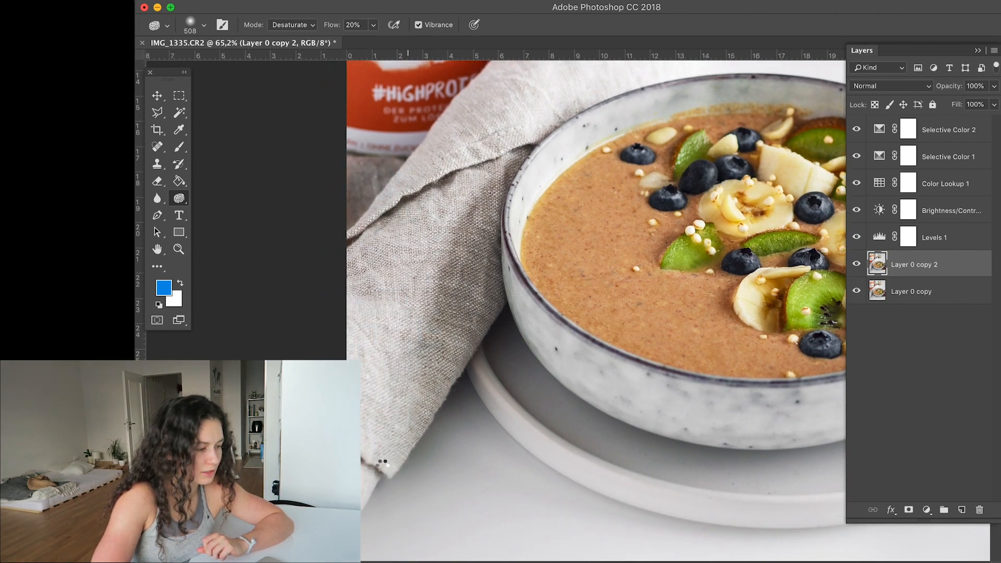
scroll(519, 188, "down", 5)
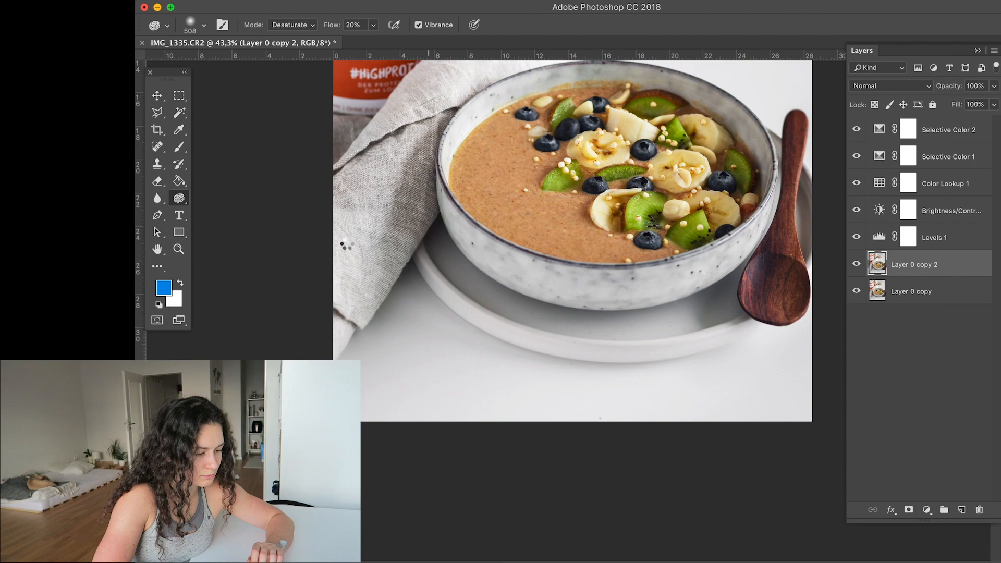
scroll(675, 363, "right", 5)
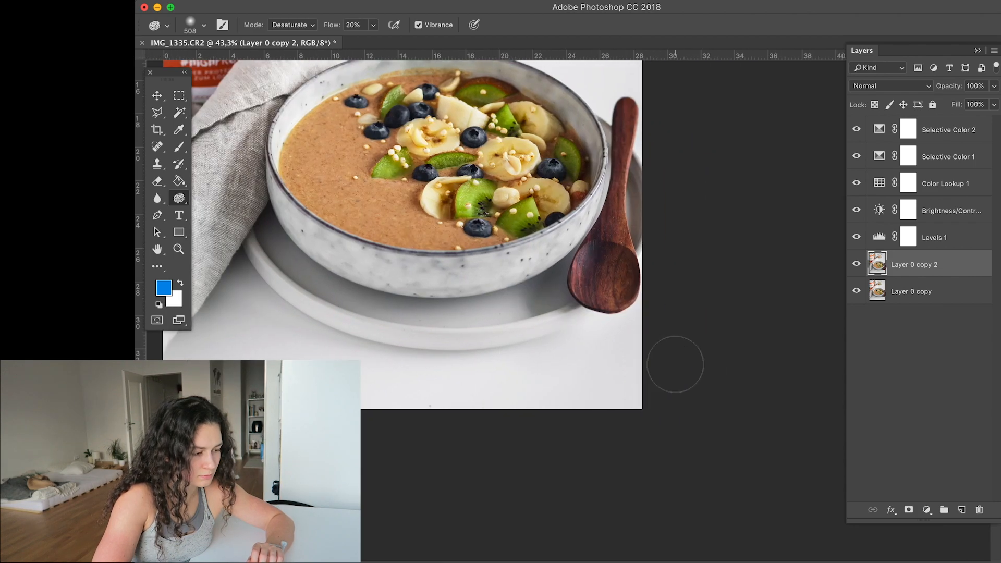
scroll(661, 393, "up", 2)
scroll(532, 252, "up", 9)
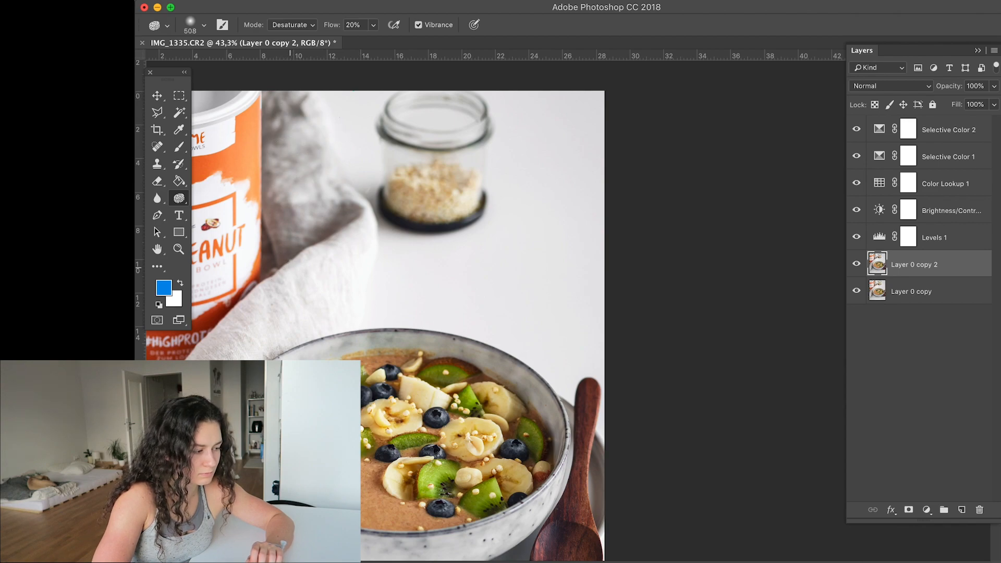
scroll(334, 227, "down", 5)
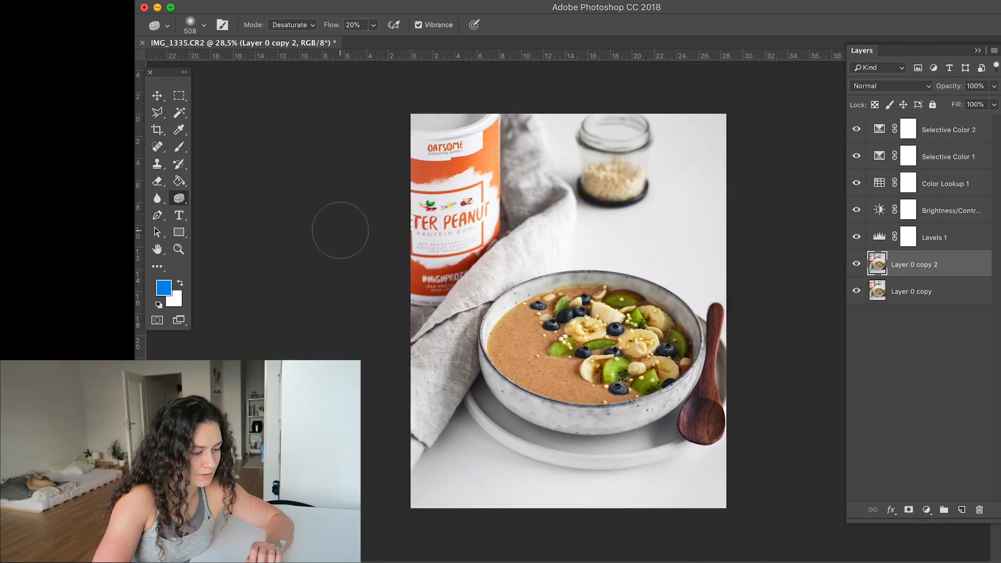
scroll(339, 230, "up", 4)
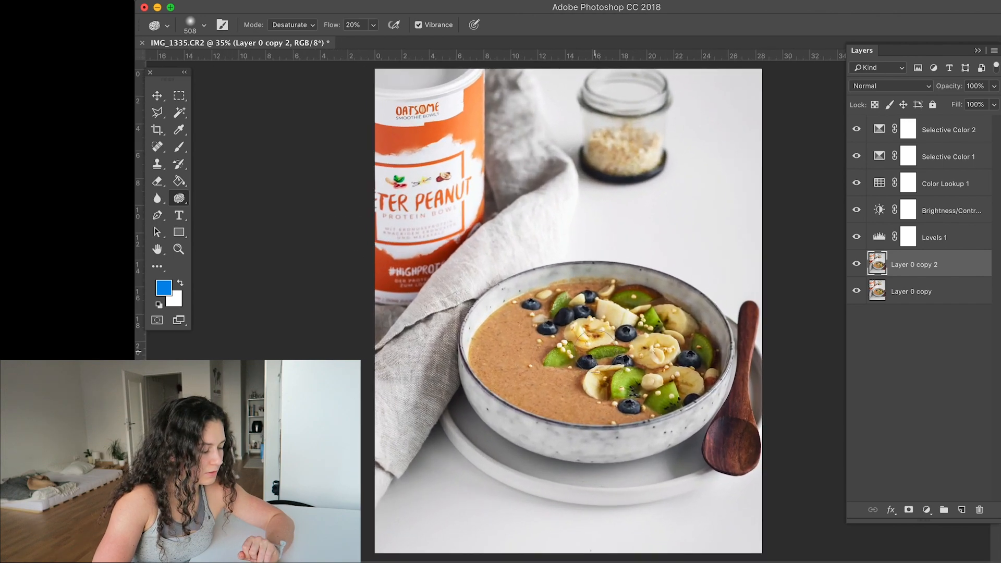
- Darken areas around the jar and plate with the Burn tool, using Midtones, 10% exposure and a soft 284 px brush
right_click(180, 198)
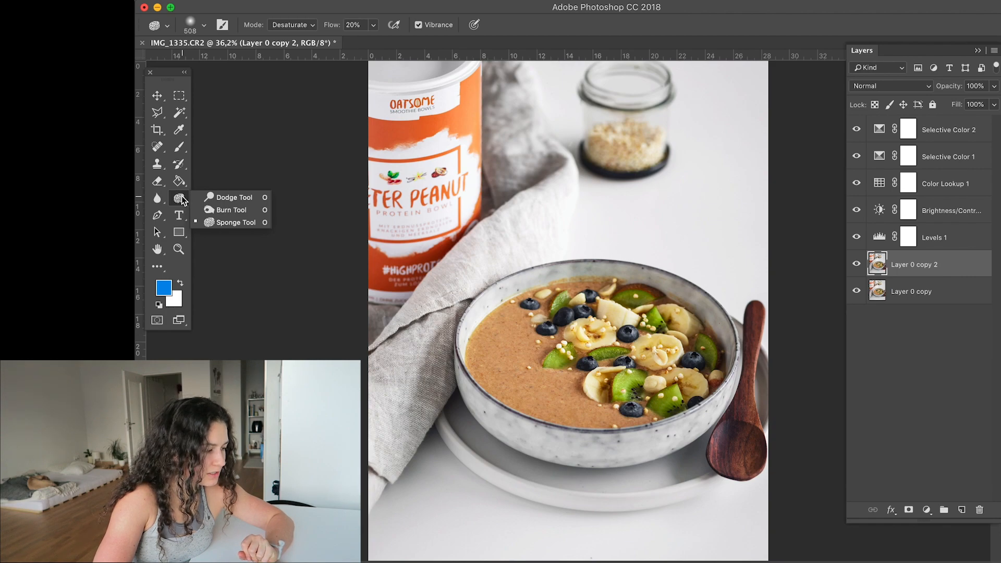
left_click(219, 211)
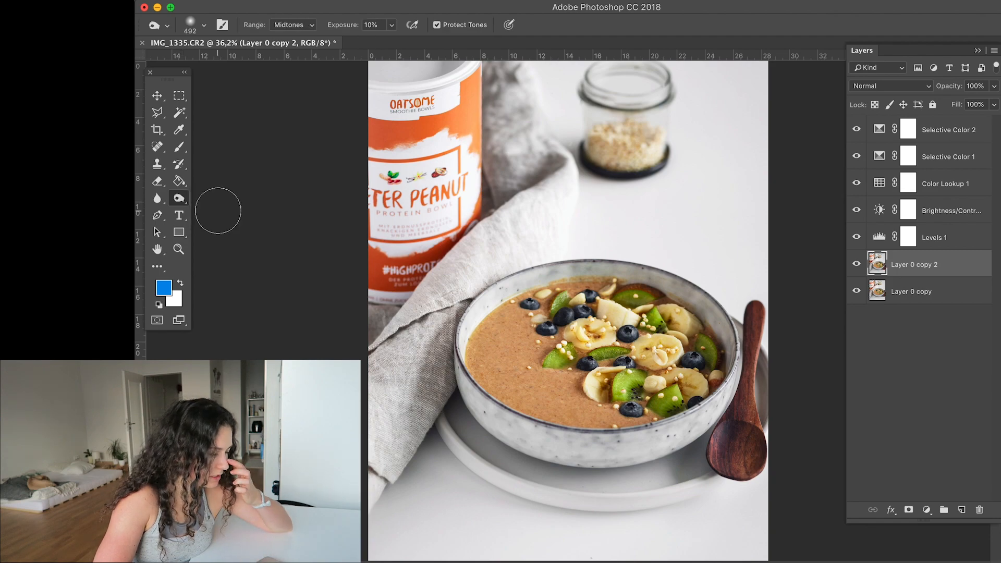
left_click(313, 25)
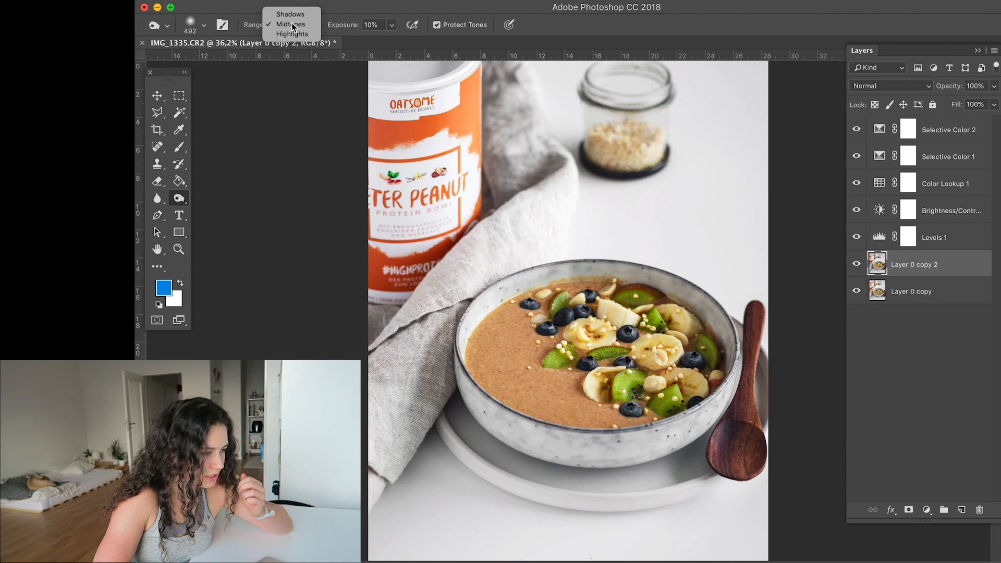
left_click(292, 24)
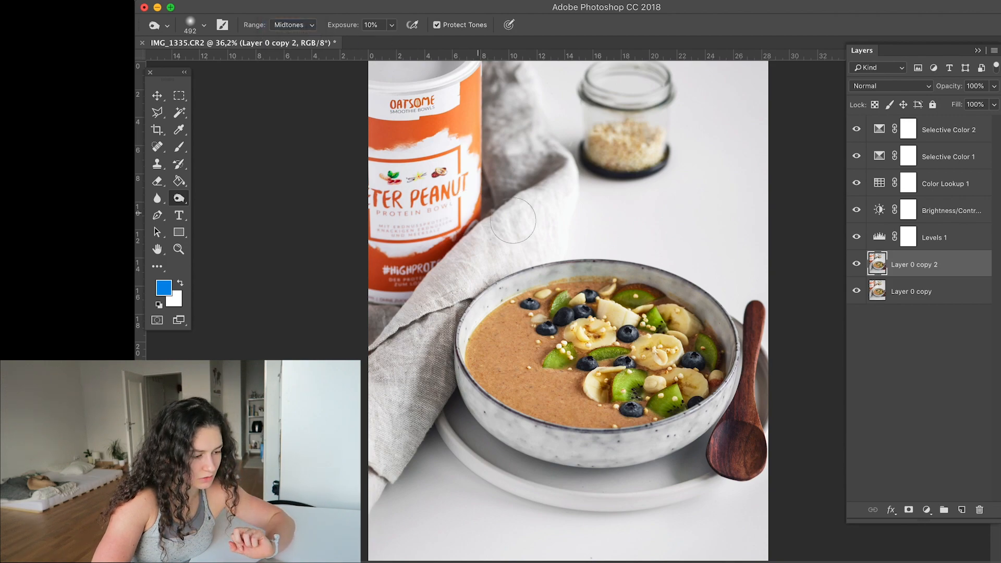
right_click(591, 246)
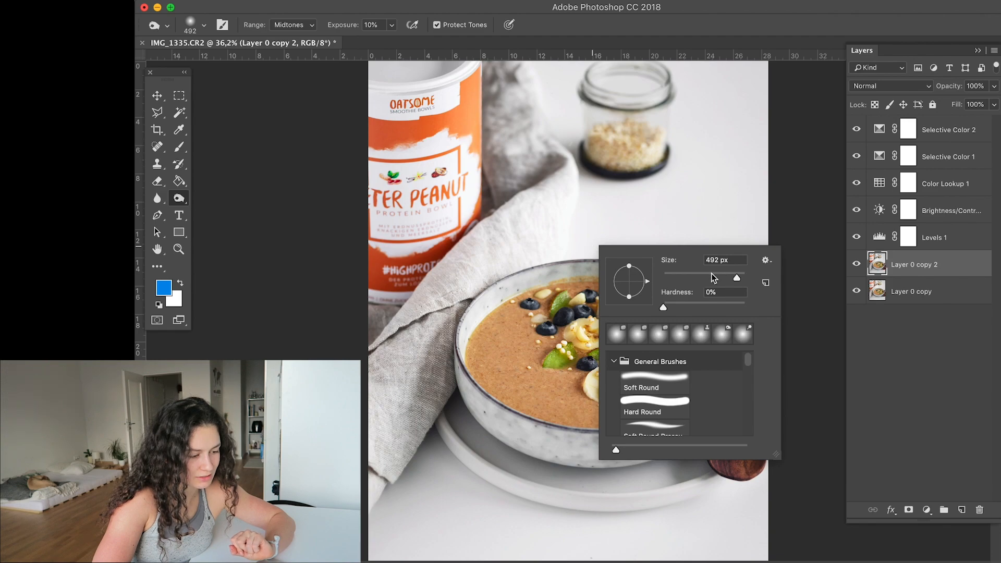
left_click(662, 310)
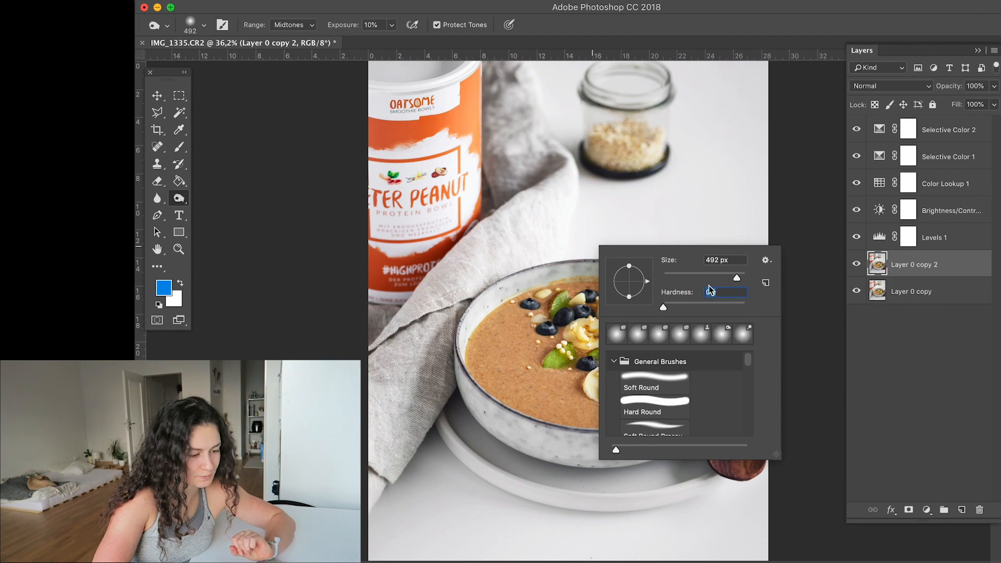
left_click_drag(731, 280, 728, 280)
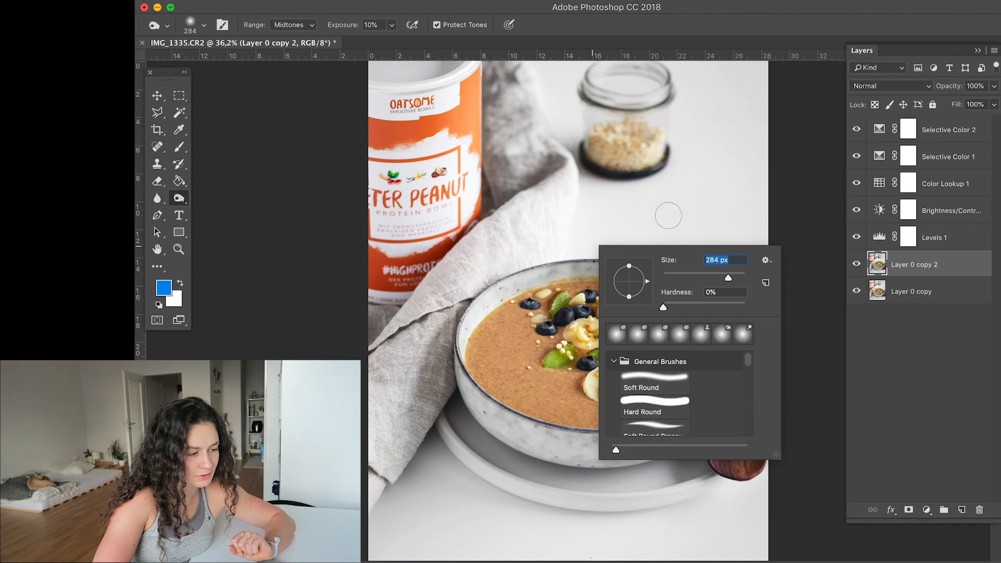
left_click(583, 158)
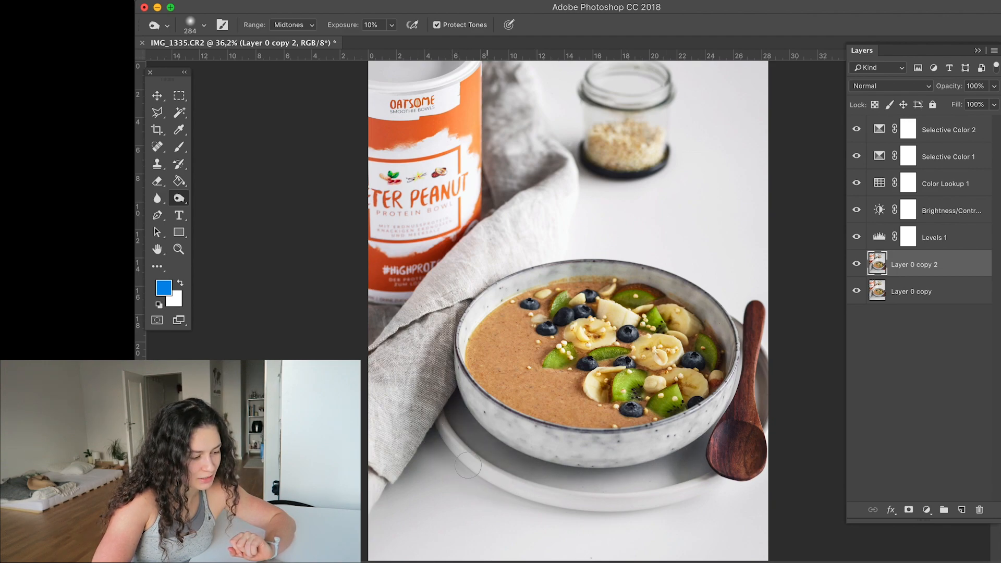
scroll(480, 425, "down", 1)
scroll(480, 425, "down", 1)
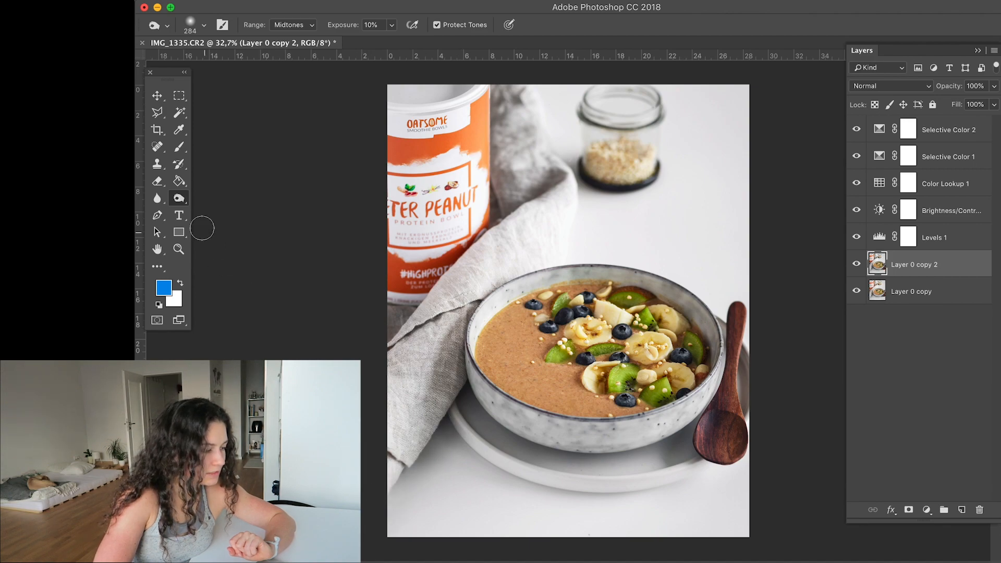
- Brighten the upper part of the linen napkin with the Dodge tool, using Midtones and 20% exposure
left_click(176, 197)
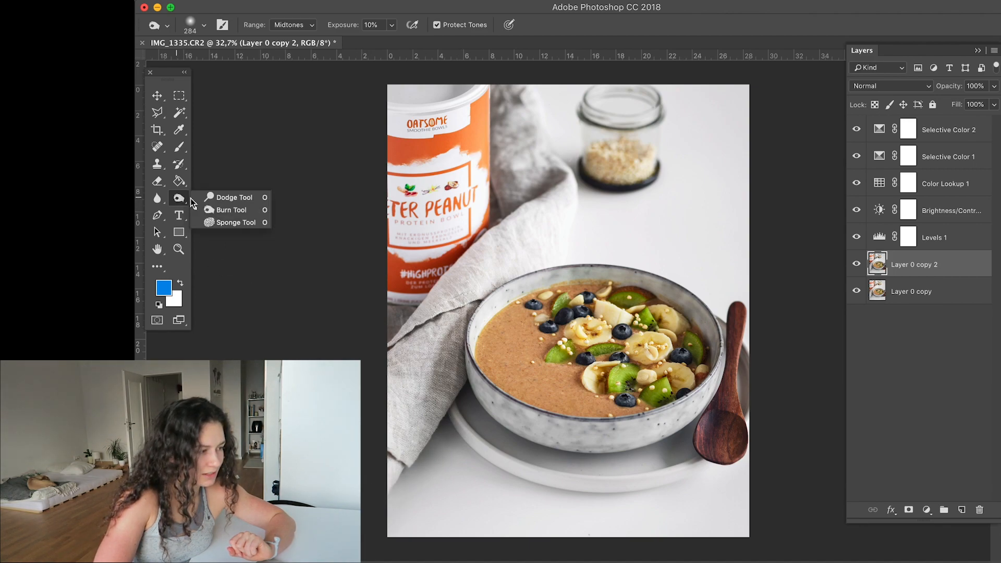
left_click(223, 197)
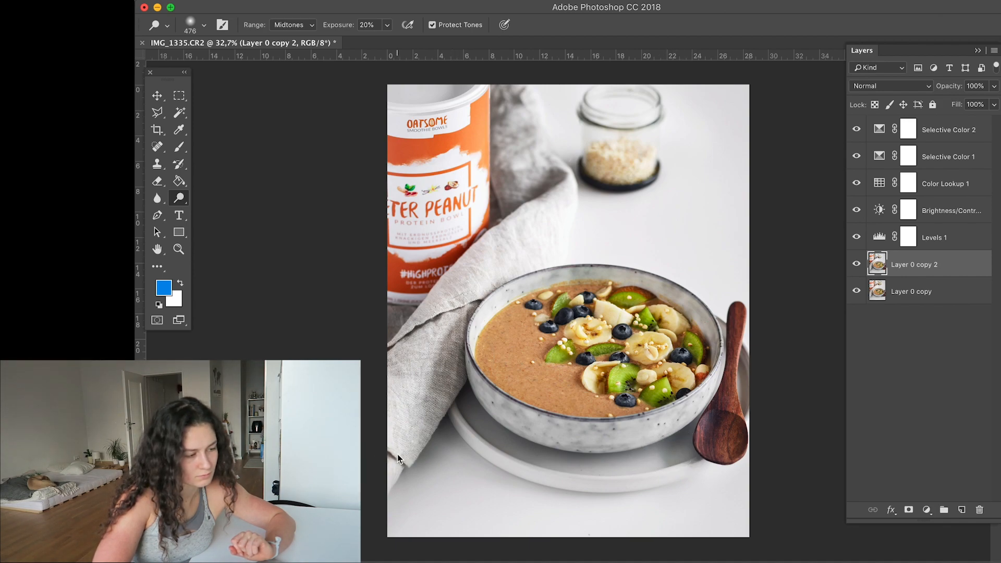
mouse_move(504, 93)
left_mouse_down()
mouse_move(547, 181)
mouse_move(508, 56)
mouse_move(552, 139)
mouse_move(484, 43)
mouse_move(508, 123)
mouse_move(547, 96)
mouse_move(499, 95)
mouse_move(560, 110)
mouse_move(555, 169)
mouse_move(560, 160)
mouse_move(515, 93)
mouse_move(516, 191)
mouse_move(496, 142)
mouse_move(497, 66)
left_mouse_up()
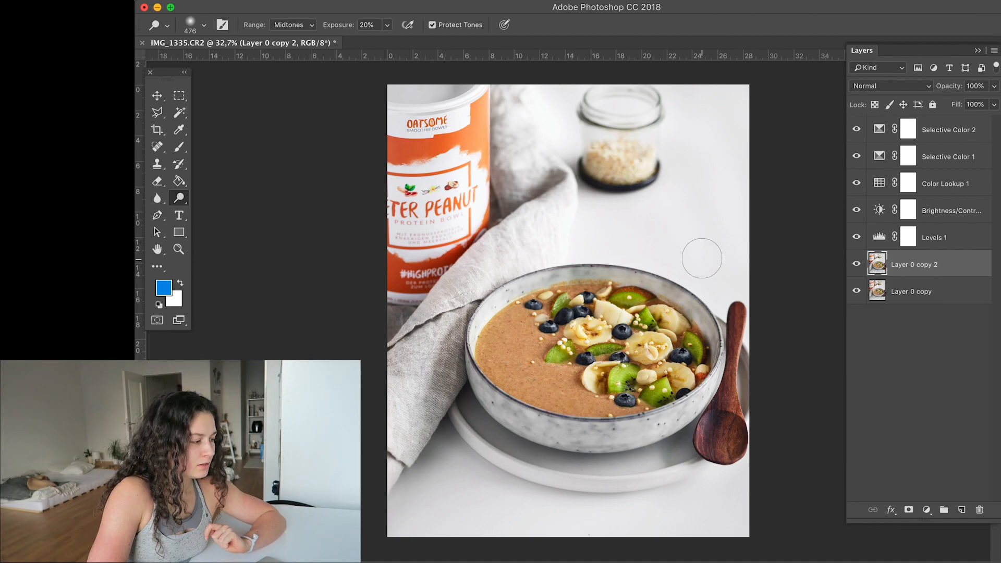
left_click(180, 197)
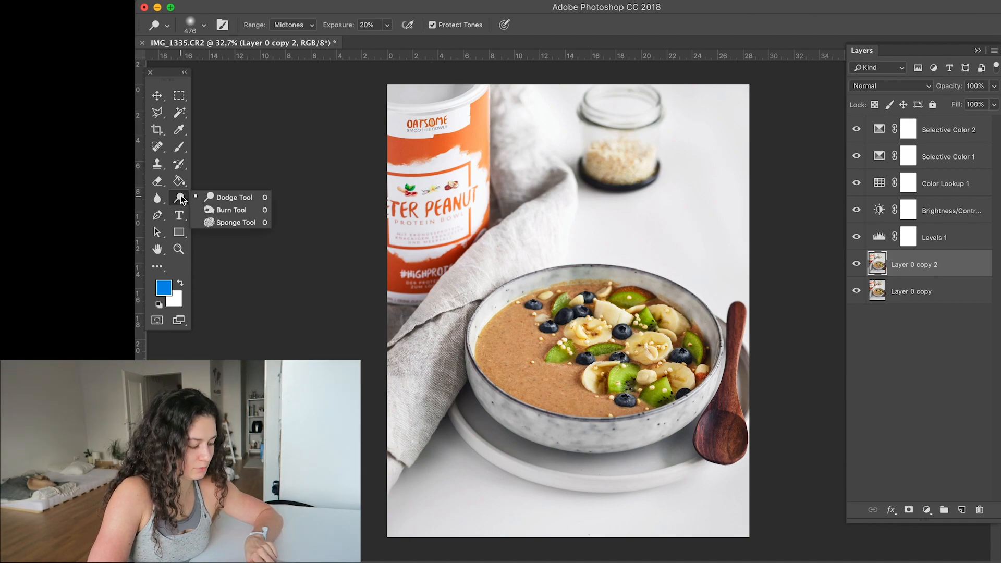
left_click(156, 94)
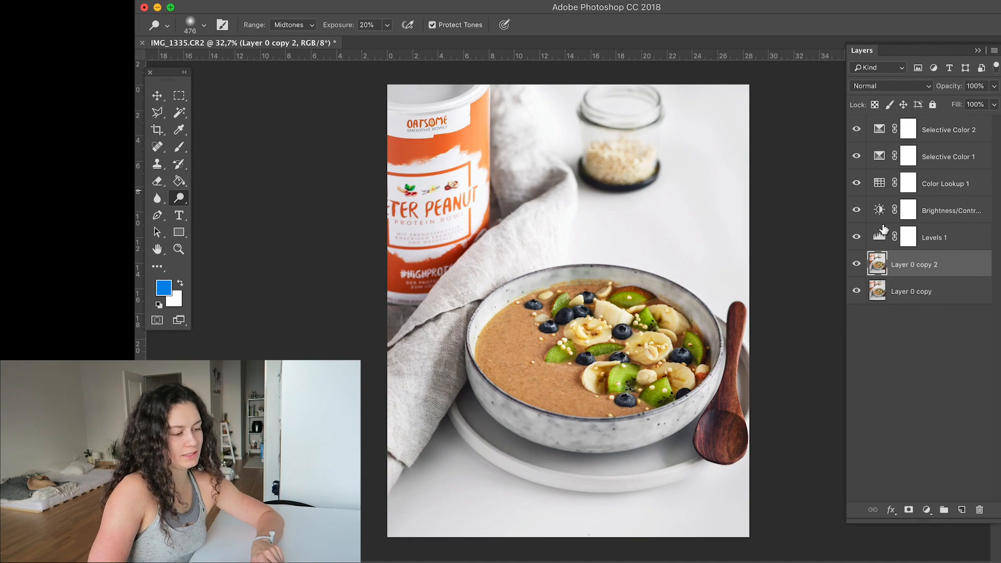
- Compare the edited photo with Layer 0 copy alone by hiding and restoring all the other layers
left_click(856, 292, "alt")
left_click(857, 292, "alt")
left_click(856, 291, "alt")
left_click(856, 292, "alt")
left_click(856, 292, "alt")
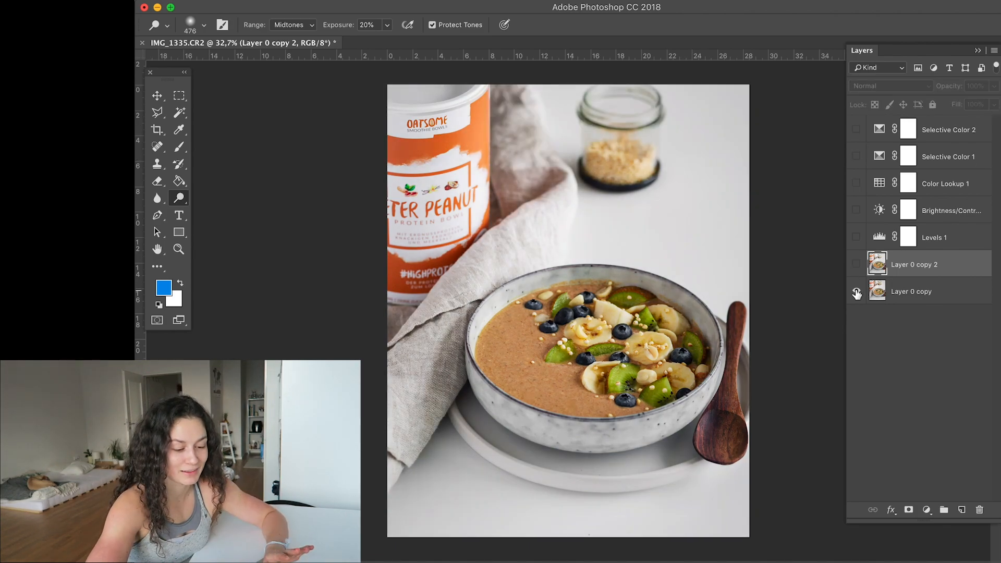
left_click(856, 292, "alt")
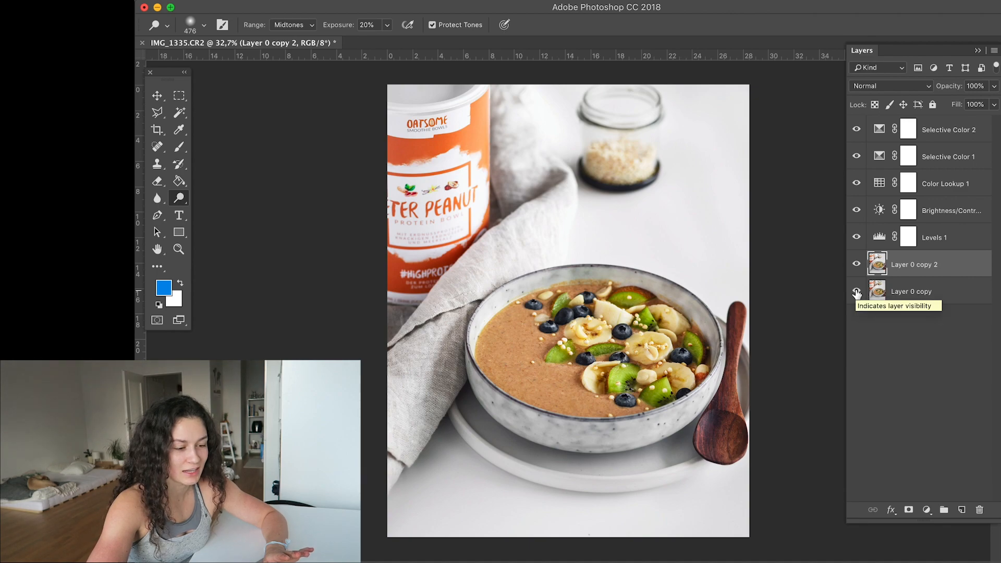
- Add a new empty layer above Layer 0 copy 2 and set its blend mode to Color
left_click(960, 510)
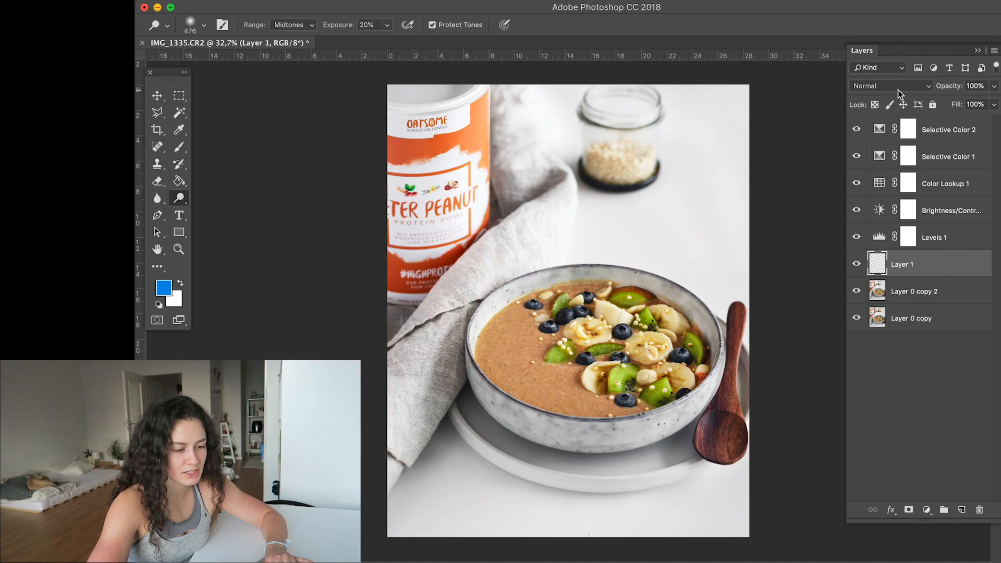
left_click(929, 86)
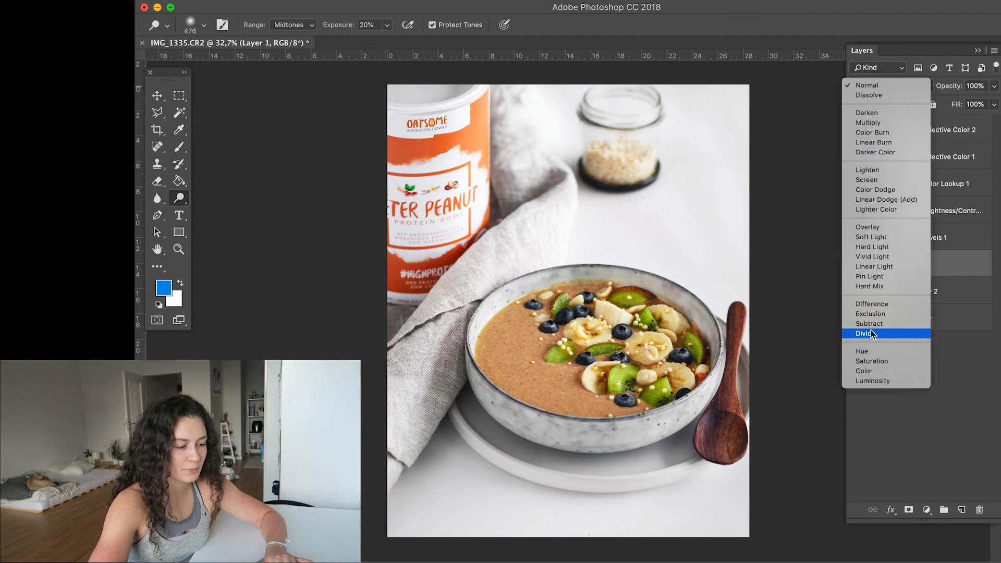
left_click(865, 371)
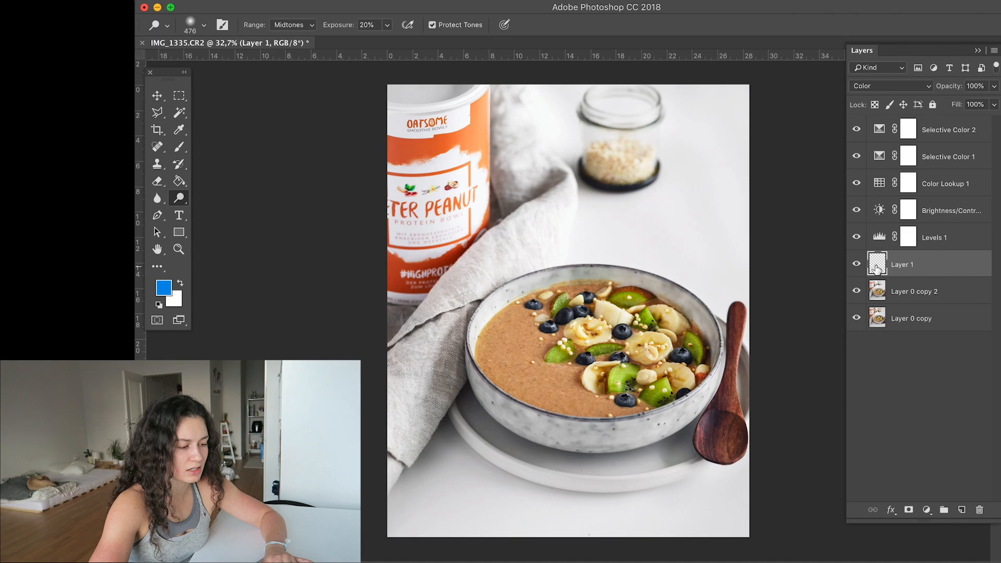
scroll(544, 390, "up", 6)
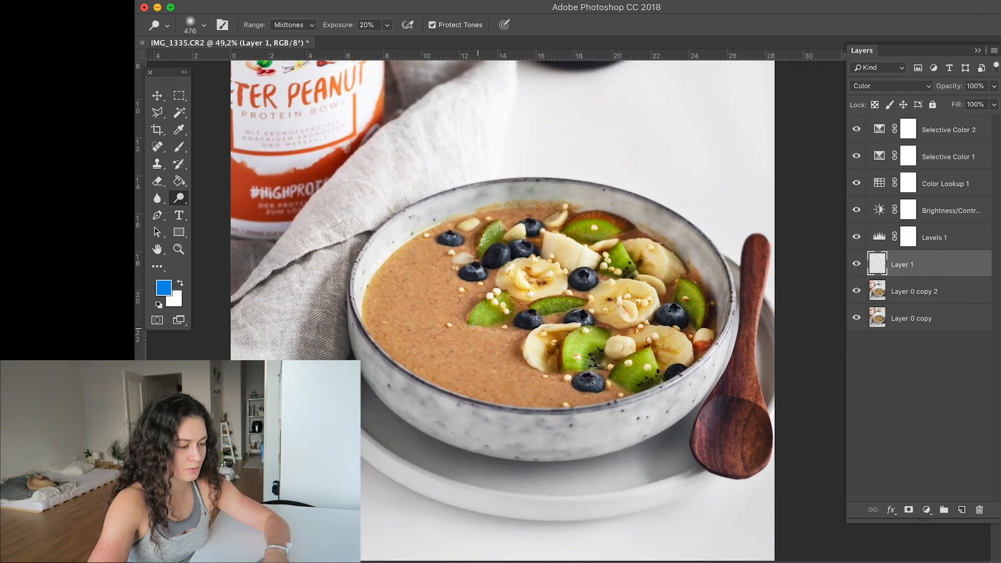
scroll(569, 343, "up", 4)
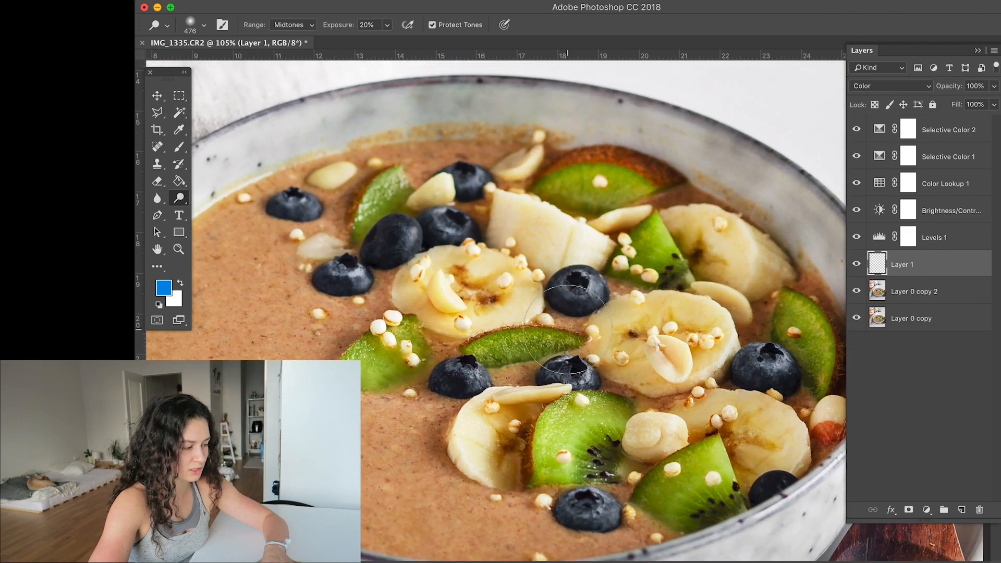
- Tint the central and upper-left blueberries blue on Layer 1 with a soft 92 px brush at 10% opacity
key("b")
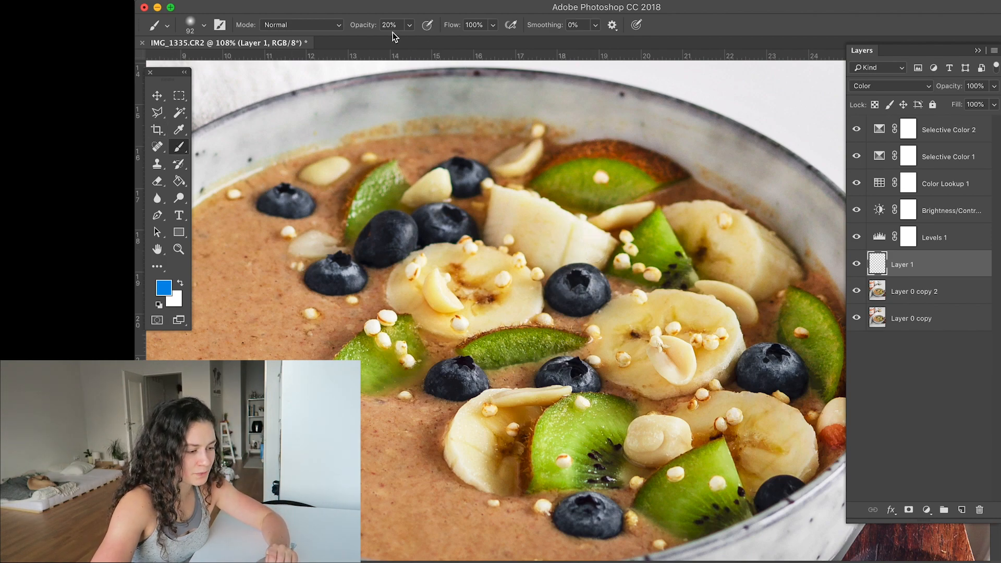
key("1")
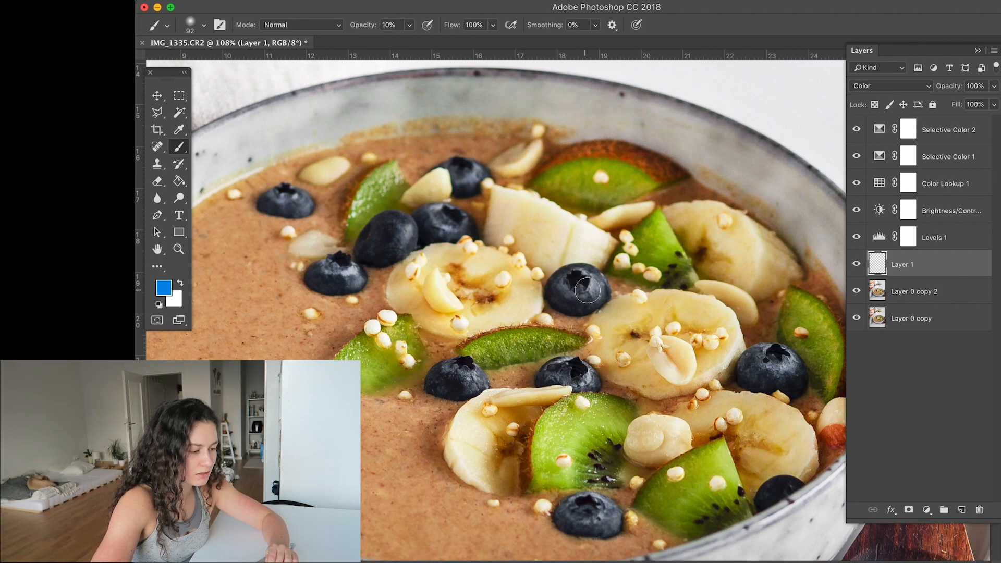
mouse_move(587, 277)
left_mouse_down()
mouse_move(566, 279)
mouse_move(580, 303)
mouse_move(594, 291)
mouse_move(566, 303)
mouse_move(590, 277)
mouse_move(599, 303)
mouse_move(568, 305)
mouse_move(575, 276)
left_mouse_up()
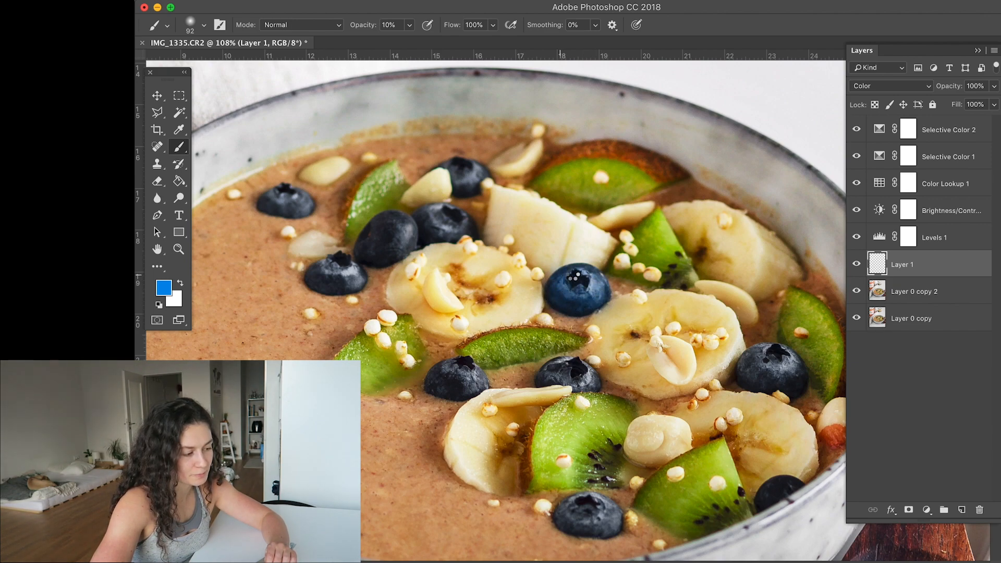
mouse_move(463, 225)
left_mouse_down()
mouse_move(368, 226)
mouse_move(388, 249)
mouse_move(406, 241)
mouse_move(376, 236)
mouse_move(467, 222)
left_mouse_up()
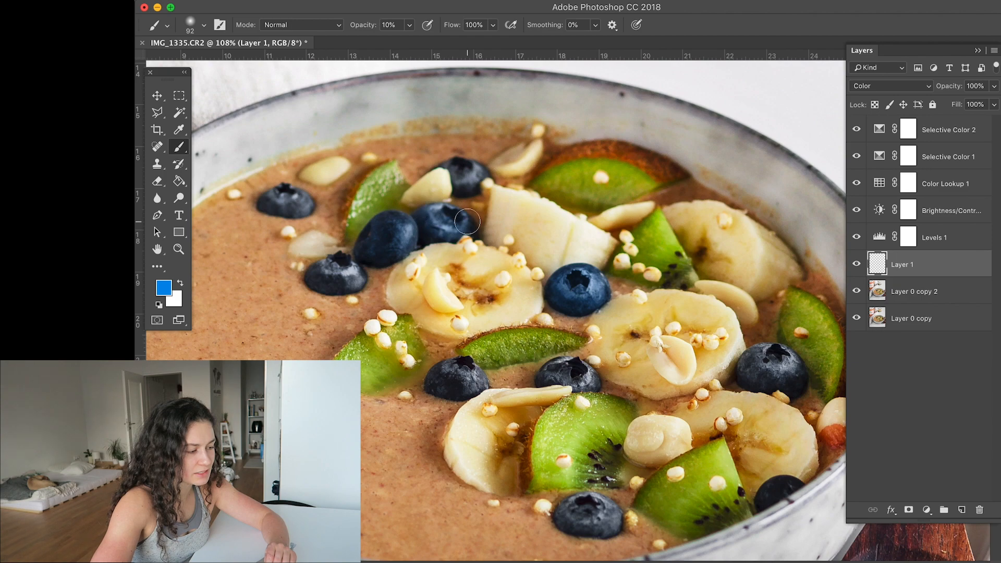
mouse_move(346, 269)
left_mouse_down()
mouse_move(326, 276)
mouse_move(359, 282)
mouse_move(340, 275)
left_mouse_up()
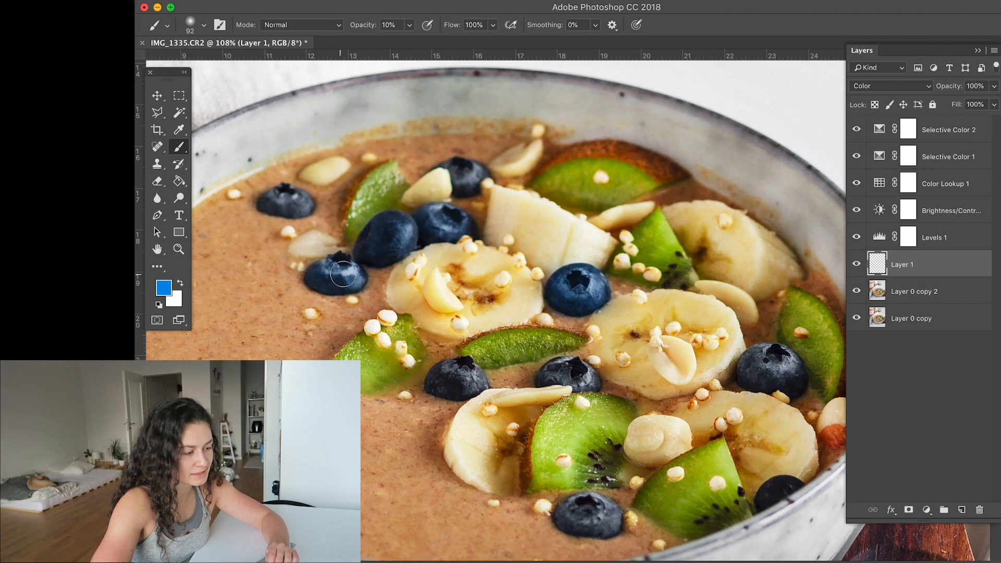
mouse_move(281, 204)
left_mouse_down()
mouse_move(278, 192)
mouse_move(300, 206)
mouse_move(270, 204)
mouse_move(312, 215)
left_mouse_up()
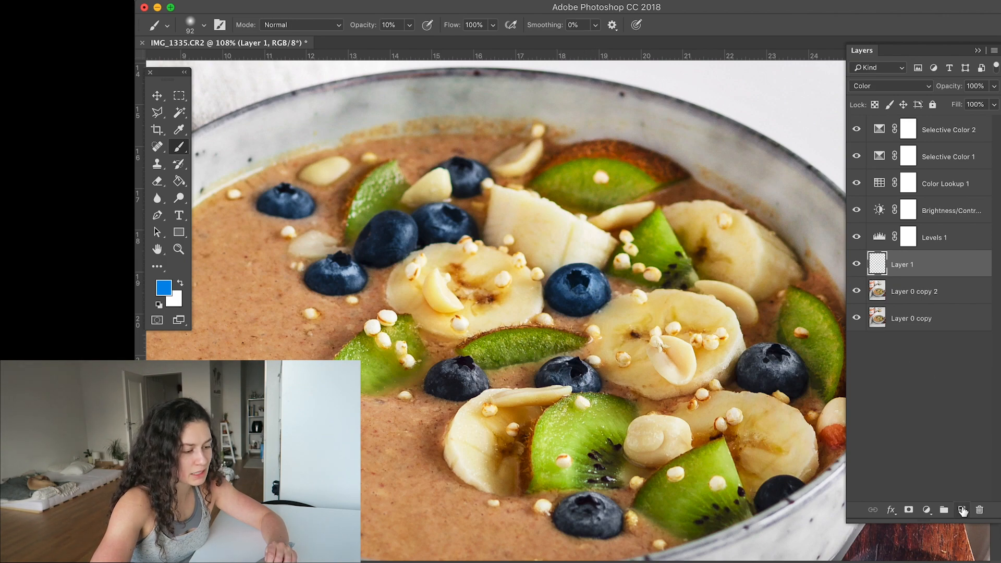
- Try tinting the blueberry beside the right-hand kiwi slice on a separate layer set to Color, and delete that layer
left_click(962, 511)
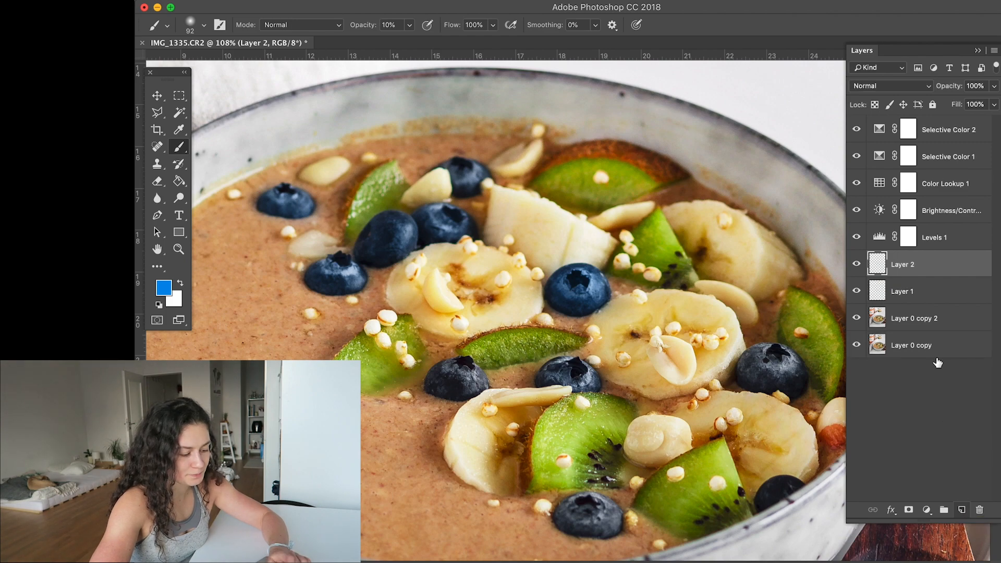
mouse_move(758, 352)
left_mouse_down()
mouse_move(749, 364)
mouse_move(799, 374)
mouse_move(758, 355)
mouse_move(770, 355)
mouse_move(803, 368)
mouse_move(766, 386)
mouse_move(765, 362)
mouse_move(780, 361)
mouse_move(753, 367)
mouse_move(770, 380)
left_mouse_up()
key("3")
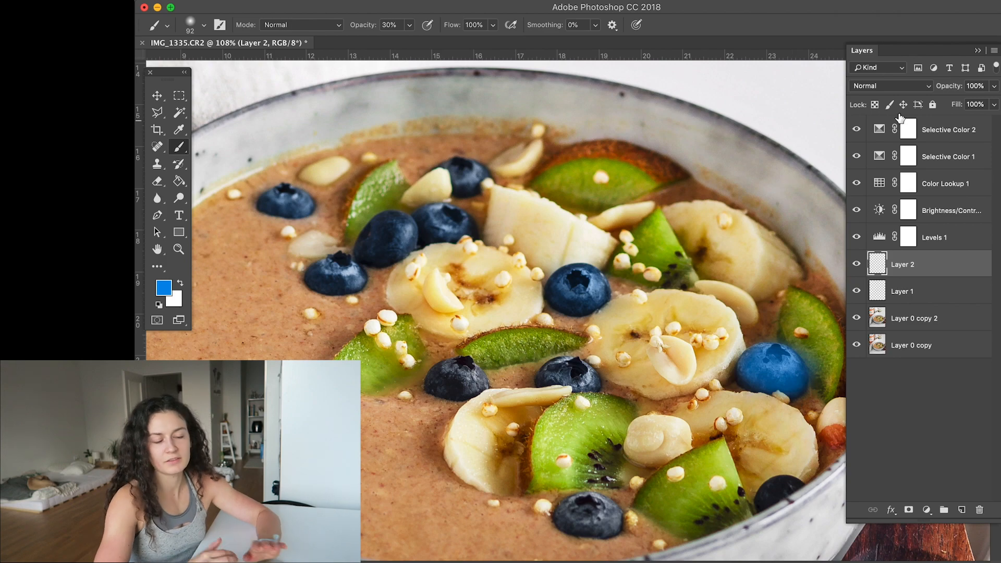
left_click(892, 86)
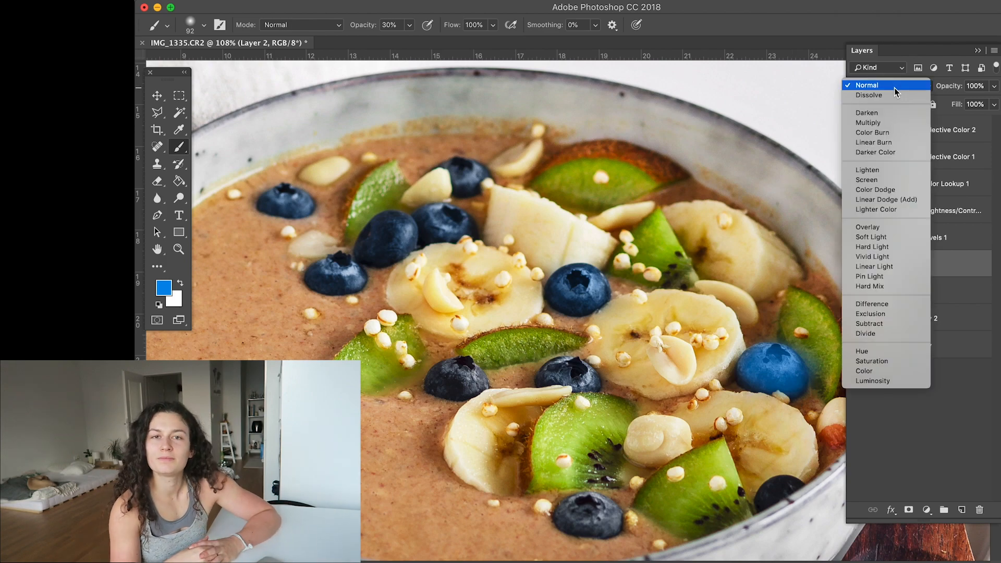
left_click(868, 373)
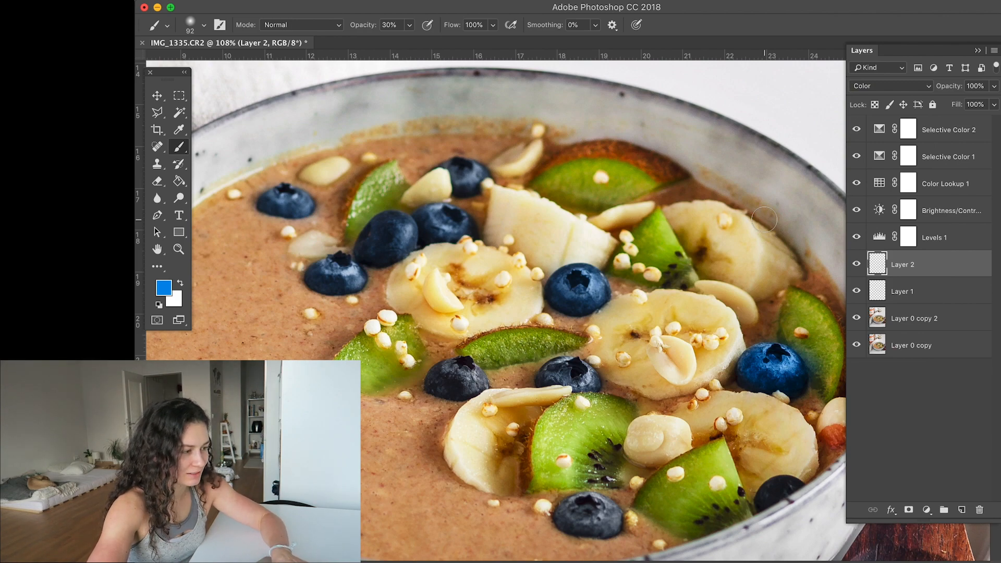
key("BackSpace")
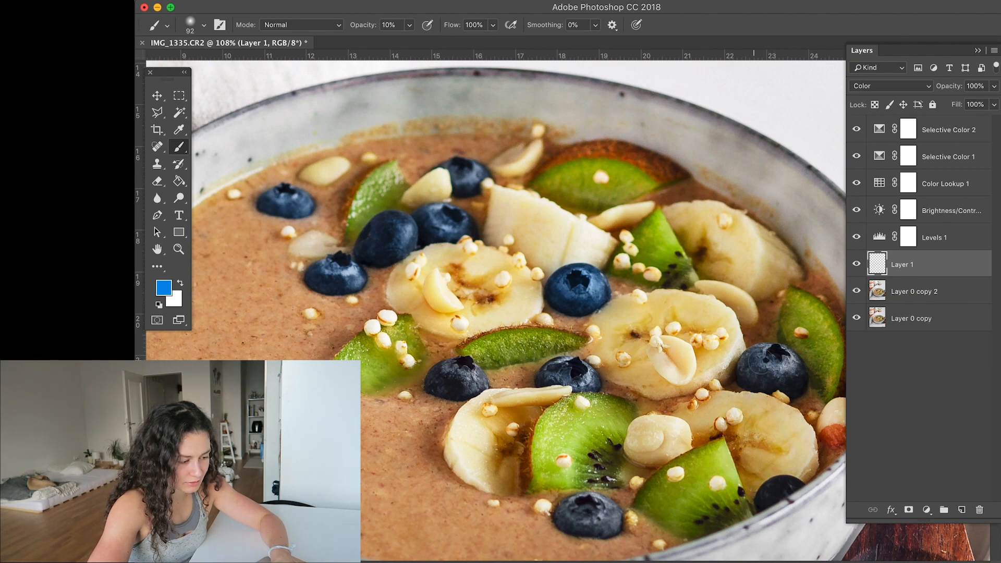
- Tint the three blueberries in the middle row blue on Layer 1 at 10% brush opacity and touch up the leftmost cluster
mouse_move(760, 372)
left_mouse_down()
mouse_move(800, 386)
mouse_move(781, 356)
left_mouse_up()
mouse_move(565, 364)
left_mouse_down()
mouse_move(556, 369)
mouse_move(572, 377)
mouse_move(551, 377)
mouse_move(569, 371)
mouse_move(587, 382)
left_mouse_up()
mouse_move(473, 369)
left_mouse_down()
mouse_move(464, 374)
mouse_move(482, 388)
mouse_move(448, 379)
mouse_move(486, 382)
mouse_move(452, 371)
mouse_move(475, 378)
left_mouse_up()
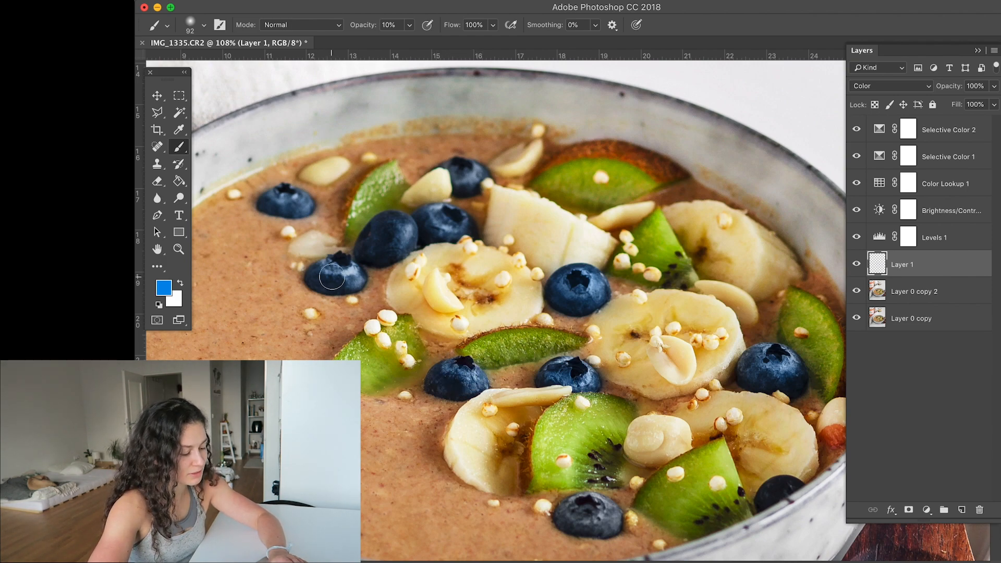
mouse_move(331, 277)
left_mouse_down()
mouse_move(342, 275)
mouse_move(327, 275)
left_mouse_up()
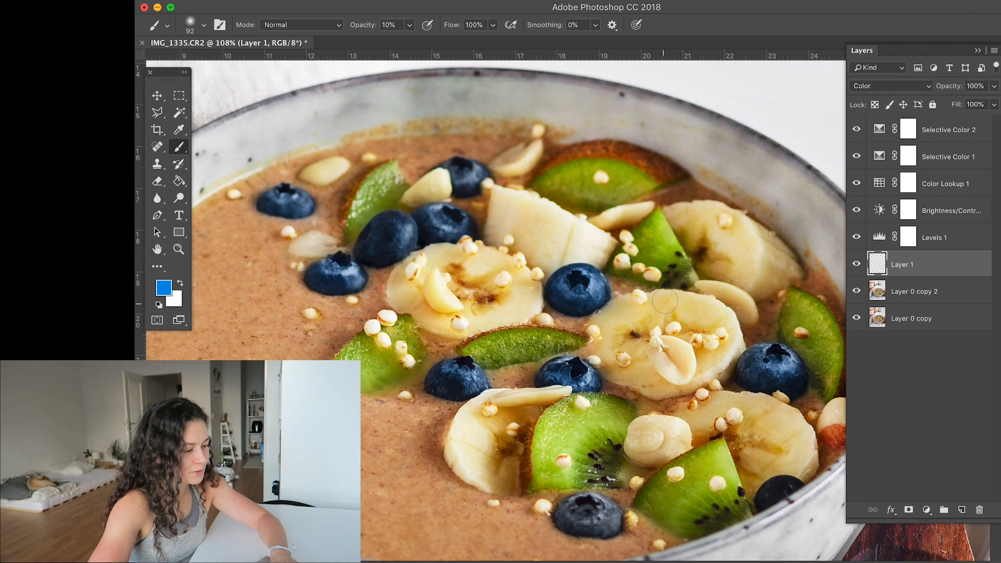
- Set up the Eraser with a soft 143 px brush at 20% opacity
key("e")
right_click(575, 257)
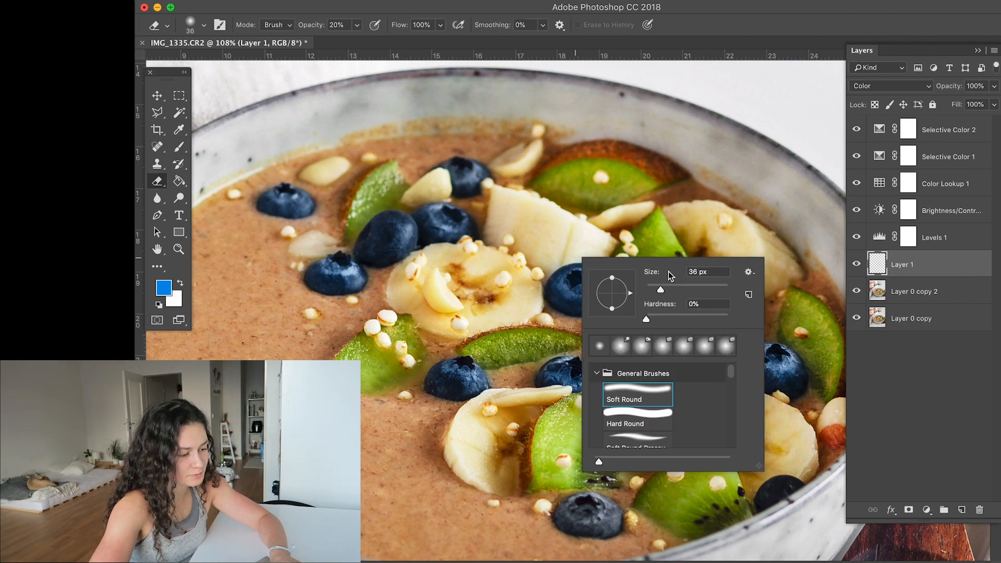
key("Return")
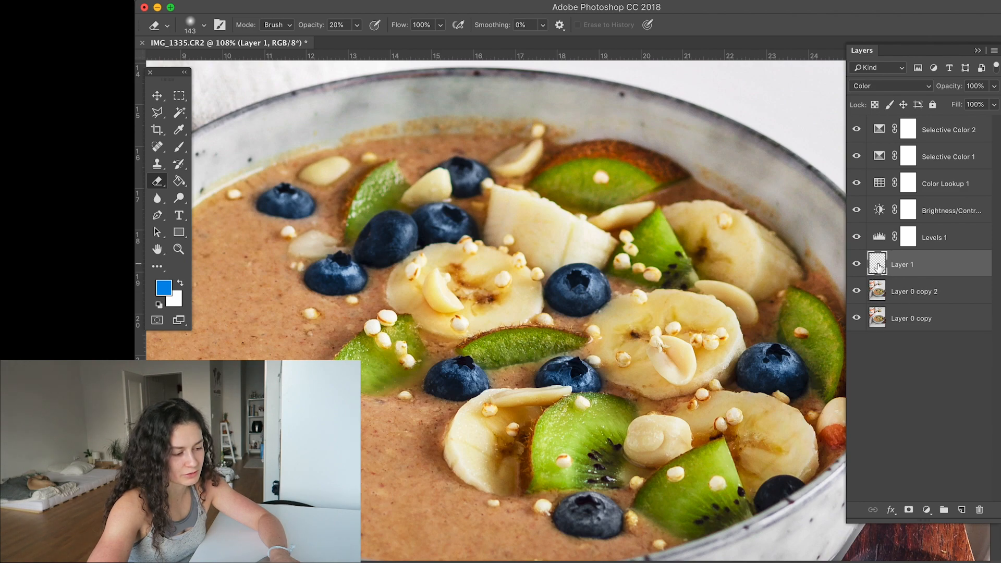
- Compare the blueberries with and without the painted tint by hiding and restoring Layer 1
left_click(857, 265)
left_click(857, 265)
left_click(856, 265)
left_click(856, 265)
- Tint the two blueberries near the bowl's front edge blue with the 92 px brush at 10% opacity
key("b")
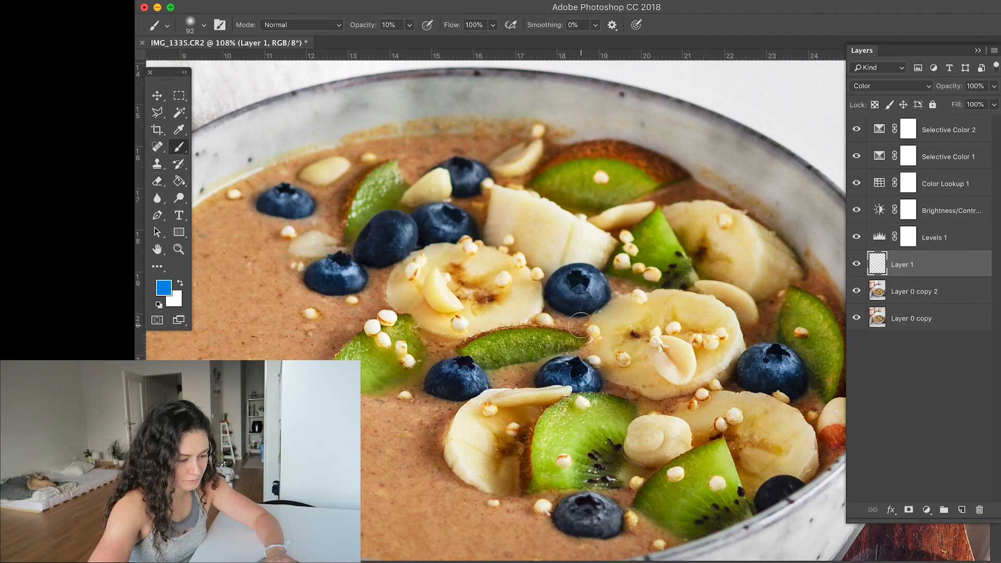
scroll(582, 328, "down", 3)
mouse_move(609, 431)
left_mouse_down()
mouse_move(609, 448)
mouse_move(581, 437)
mouse_move(592, 433)
left_mouse_up()
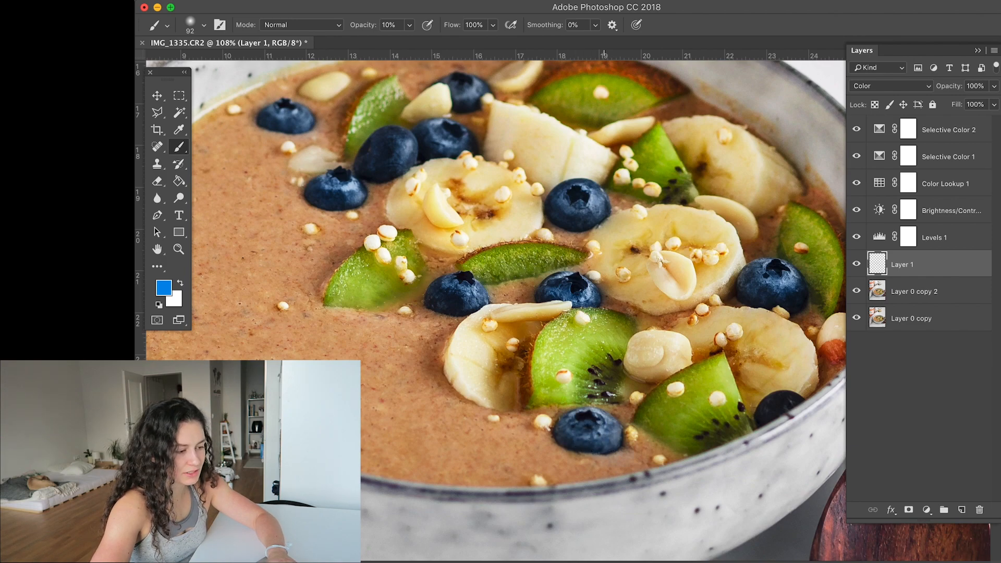
left_click_drag(799, 395, 765, 414)
left_click_drag(569, 413, 580, 431)
scroll(566, 234, "down", 6)
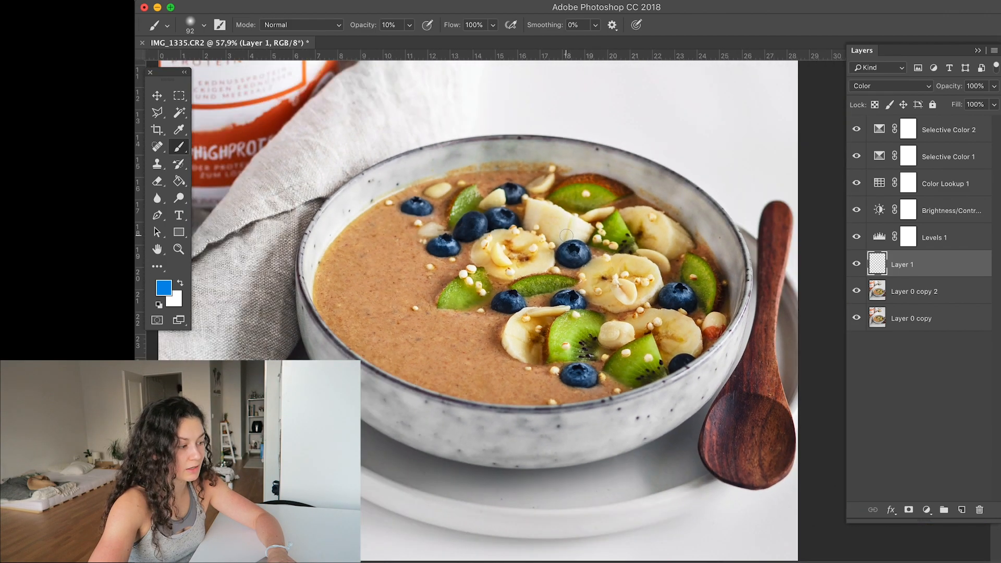
scroll(567, 236, "up", 3)
scroll(586, 239, "up", 4)
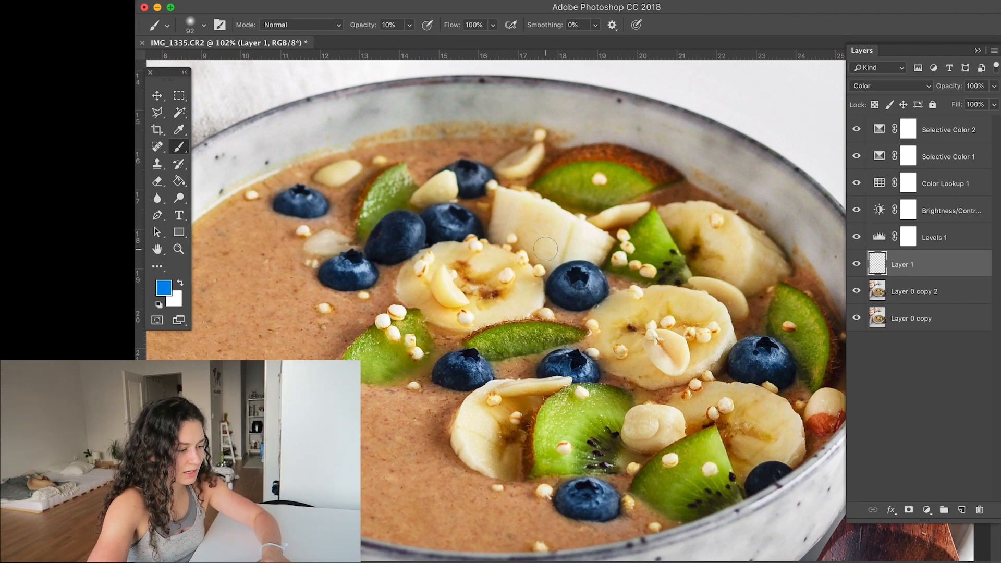
- Sample the pale yellow of the banana and paint it over the banana slices with a soft 172 px brush at 20% opacity
key("i")
left_click_drag(519, 201, 514, 196)
key("b")
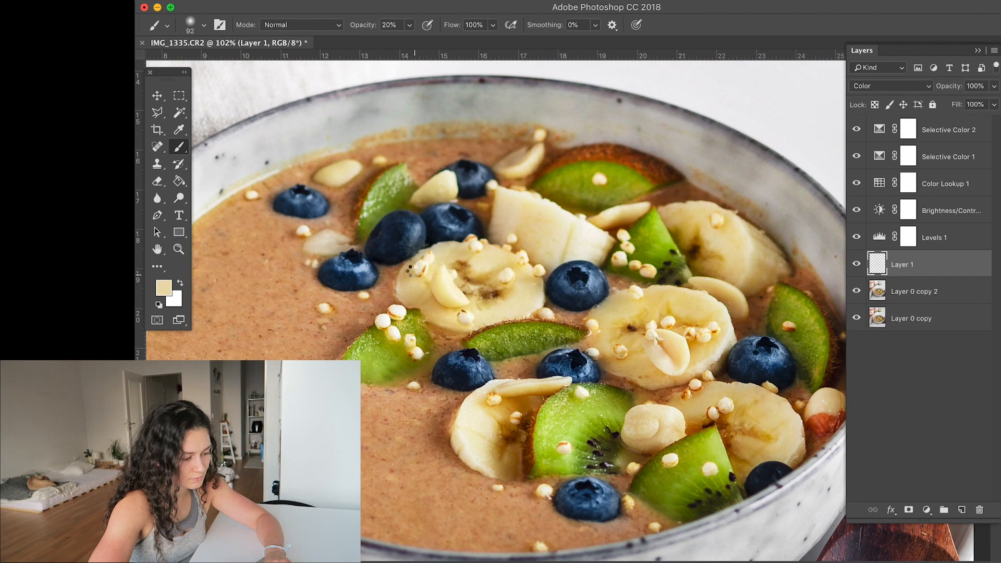
right_click(513, 272)
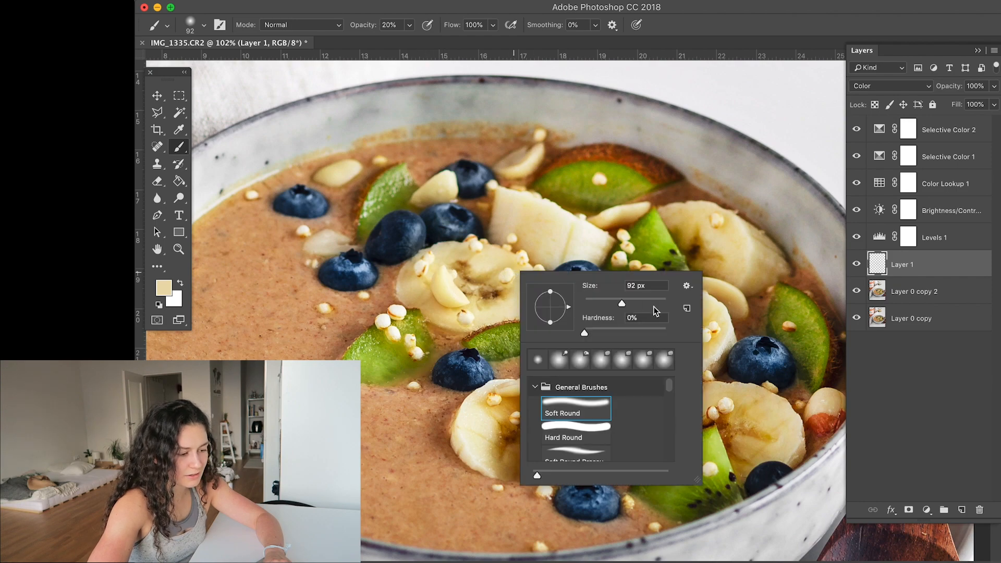
left_click(502, 452)
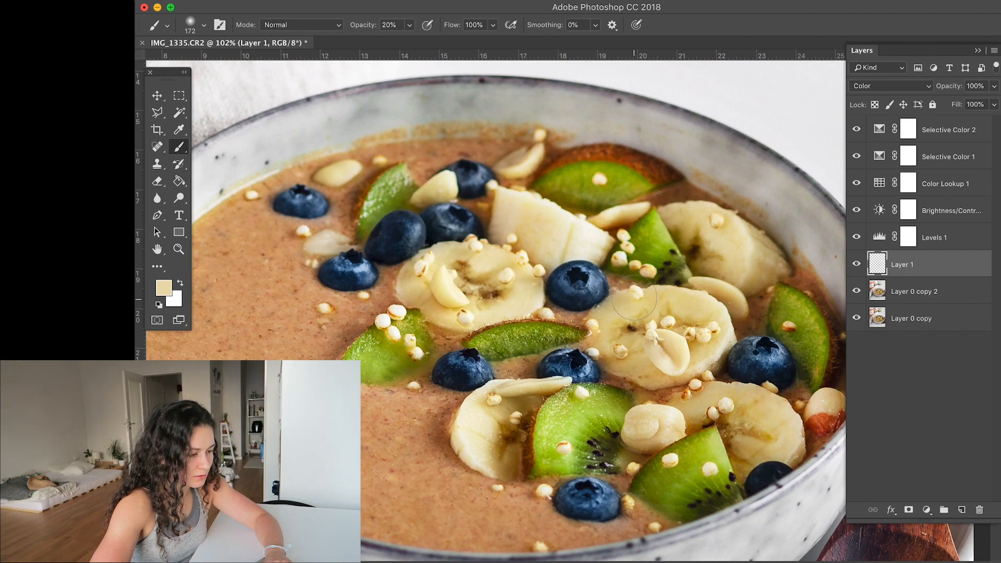
- Set up the Burn tool with a soft 182 px brush, Midtones and 10% exposure, and make Layer 0 copy 2 active
left_click(182, 201)
right_click(183, 202)
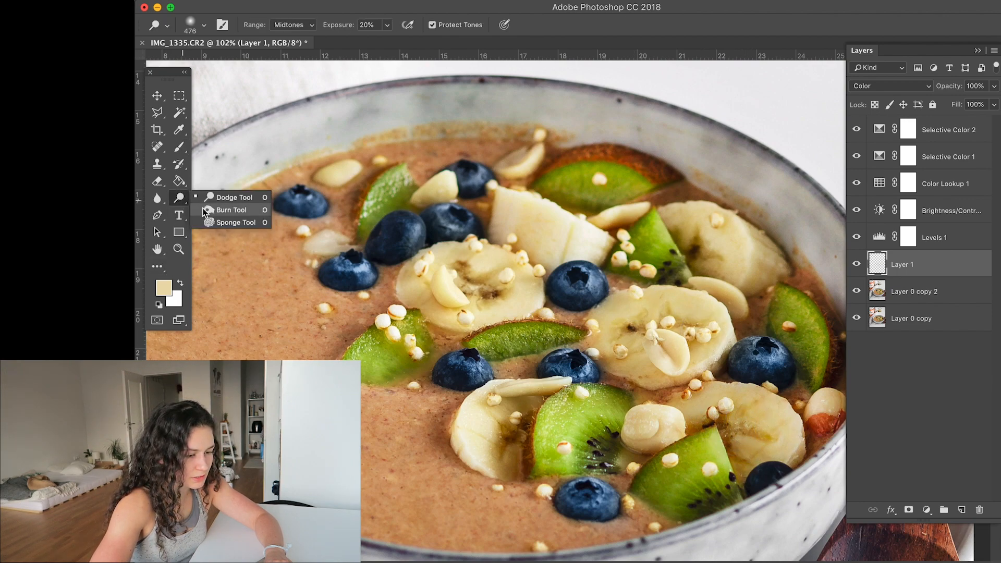
left_click(245, 214)
right_click(480, 277)
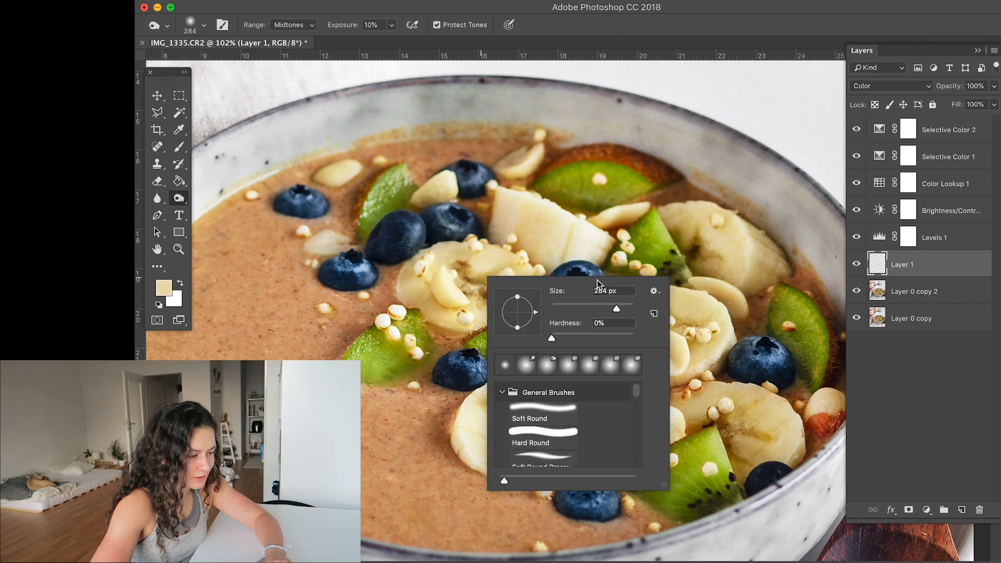
left_click(610, 305)
left_click(573, 235)
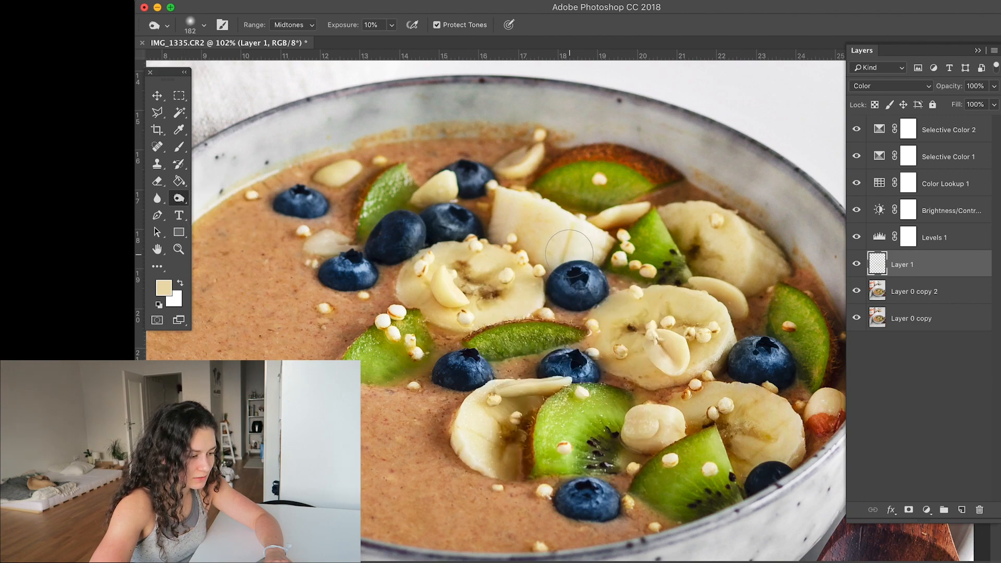
left_click(881, 291)
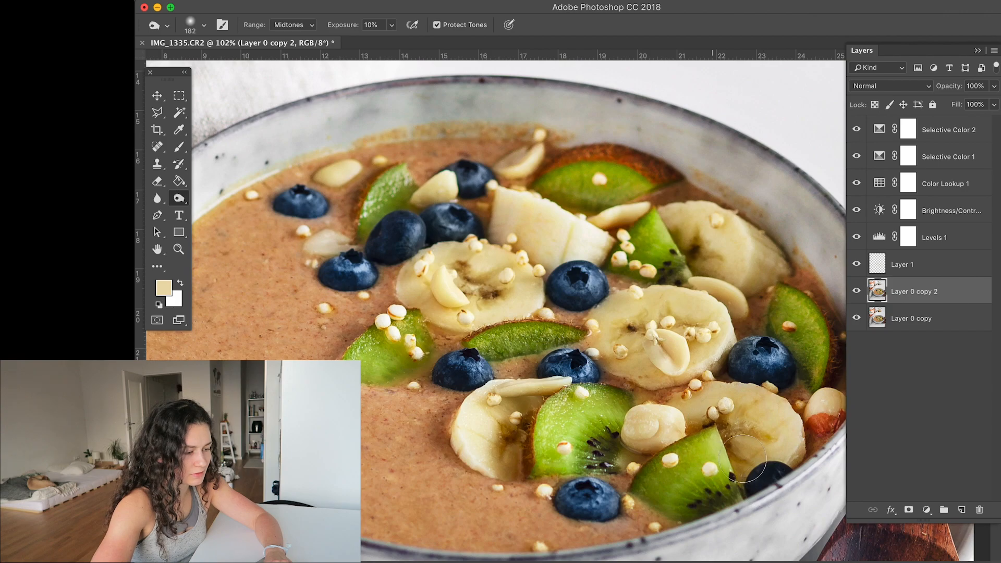
- Remove the smoothie stains from the bowl's inner wall behind the kiwi and banana with the 57 px content-aware Spot Healing Brush
scroll(504, 121, "down", 3)
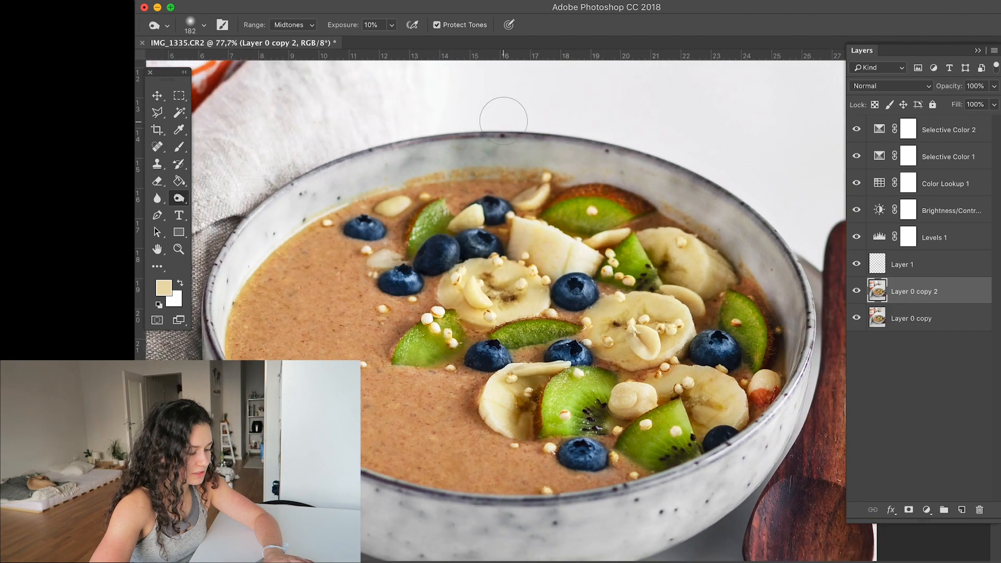
scroll(503, 121, "up", 5)
scroll(504, 120, "up", 1)
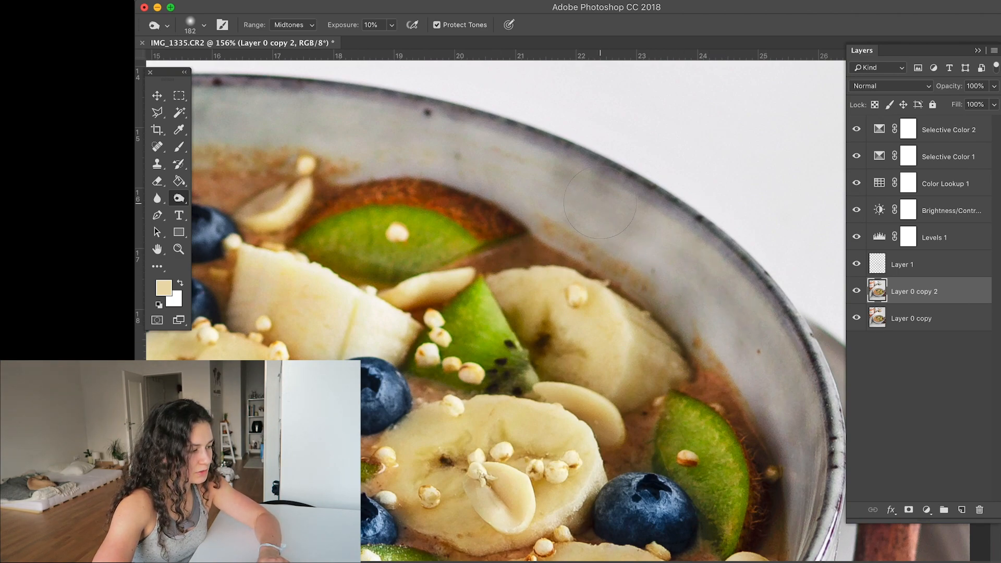
left_click(157, 147)
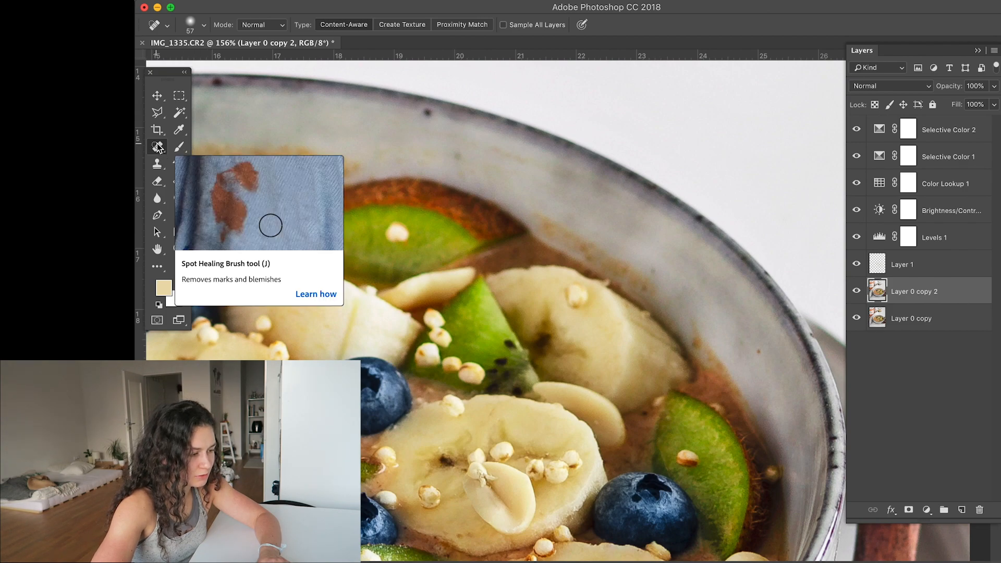
left_click_drag(158, 147, 203, 149)
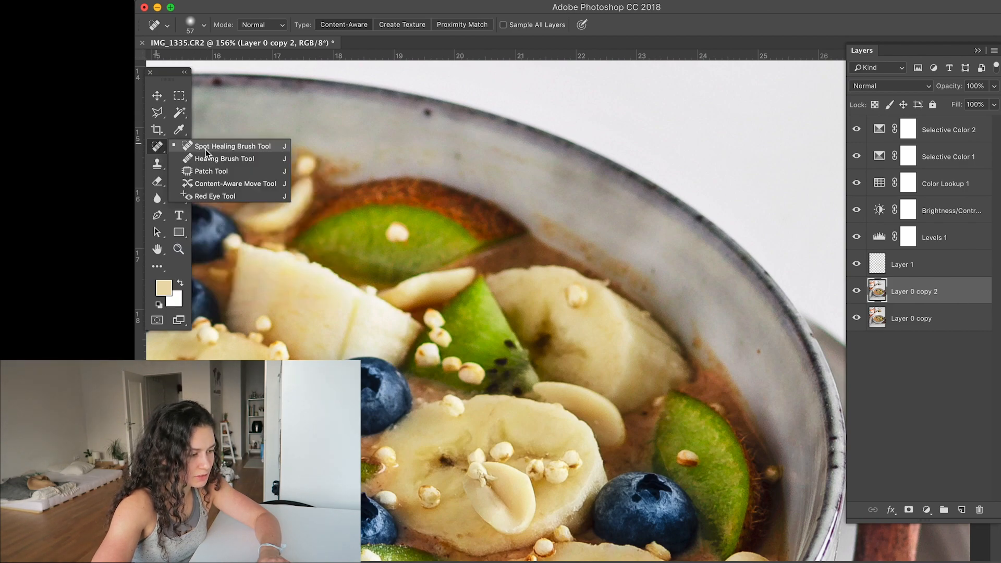
left_click(191, 146)
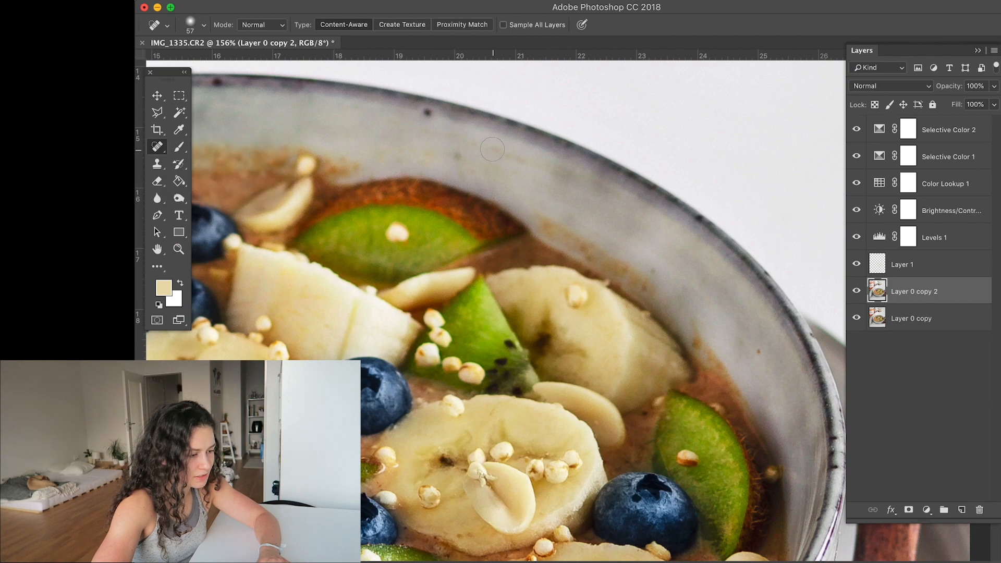
mouse_move(440, 155)
left_mouse_down()
mouse_move(464, 156)
mouse_move(538, 198)
mouse_move(520, 166)
mouse_move(561, 177)
left_mouse_up()
left_click(456, 157)
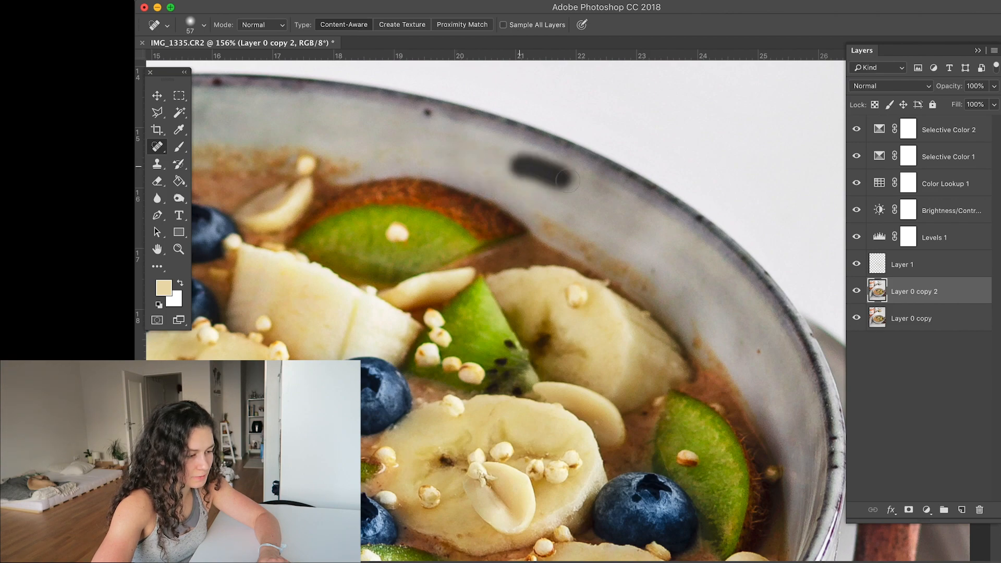
left_click_drag(474, 232, 425, 179)
left_click_drag(645, 271, 671, 305)
left_click(709, 301)
mouse_move(576, 208)
left_mouse_down()
mouse_move(614, 241)
mouse_move(593, 217)
mouse_move(595, 229)
mouse_move(515, 184)
left_mouse_up()
left_click(591, 217)
mouse_move(574, 215)
left_mouse_down()
mouse_move(537, 215)
mouse_move(522, 194)
mouse_move(476, 194)
left_mouse_up()
left_click_drag(539, 177, 491, 178)
mouse_move(520, 174)
left_mouse_down()
mouse_move(484, 169)
mouse_move(488, 161)
left_mouse_up()
left_click(520, 167)
left_click(544, 205)
- Heal the dark spot on the banana slice in the middle of the bowl
scroll(507, 168, "left", 5)
scroll(507, 167, "down", 3)
scroll(507, 168, "down", 2)
scroll(507, 168, "left", 1)
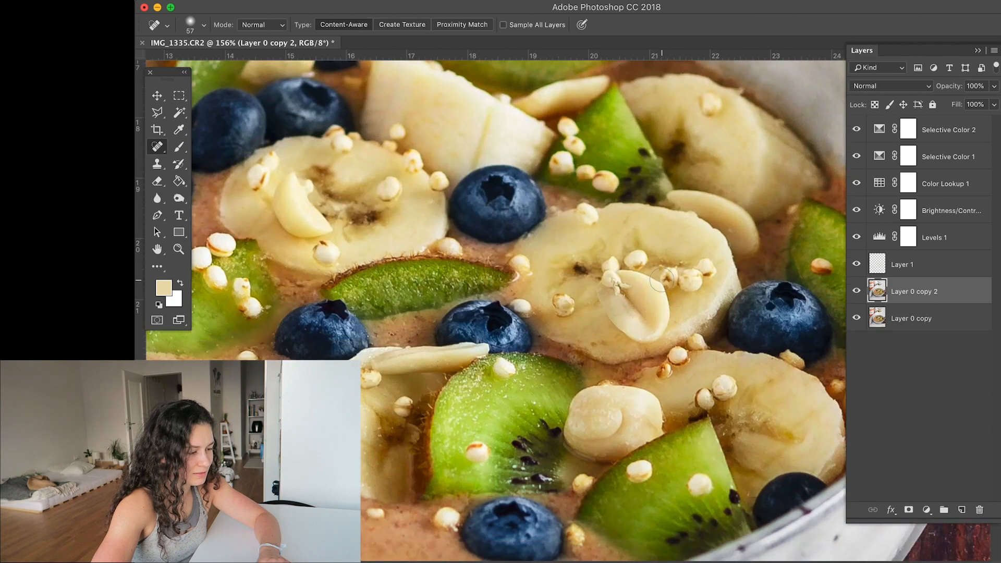
left_click_drag(570, 262, 585, 272)
- Heal the smoothie stains along the bowl's inner wall to the left of the toppings with the 57 px content-aware Spot Healing Brush
scroll(557, 313, "up", 5)
scroll(557, 313, "left", 7)
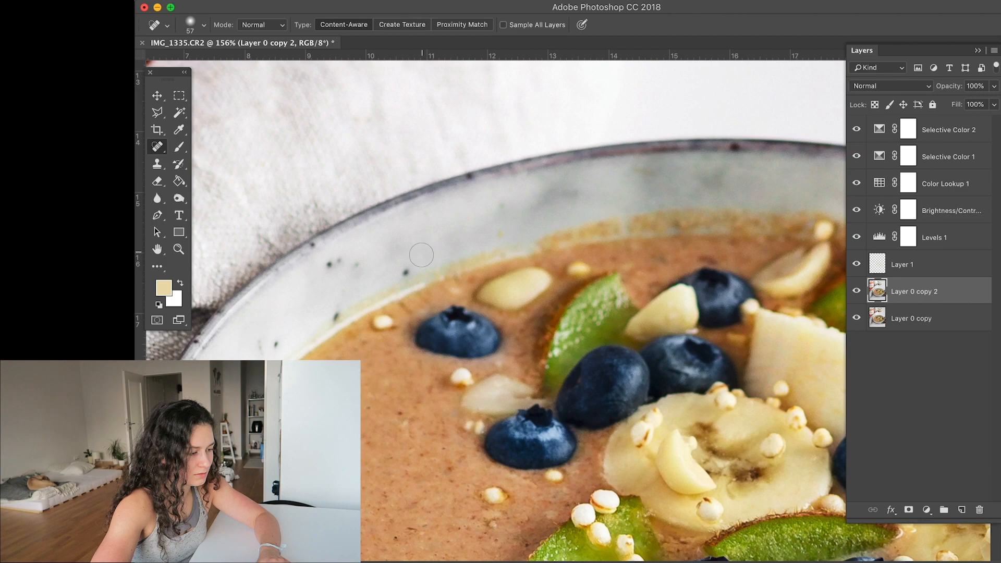
mouse_move(523, 244)
left_mouse_down()
mouse_move(468, 248)
mouse_move(495, 250)
mouse_move(453, 268)
mouse_move(503, 239)
mouse_move(432, 282)
mouse_move(420, 275)
mouse_move(373, 310)
mouse_move(372, 296)
mouse_move(328, 330)
left_mouse_up()
left_click_drag(384, 302, 398, 294)
- Compare the whole photo before and after the edits by toggling the visibility around Layer 0 copy
scroll(513, 295, "down", 10)
scroll(513, 295, "up", 5)
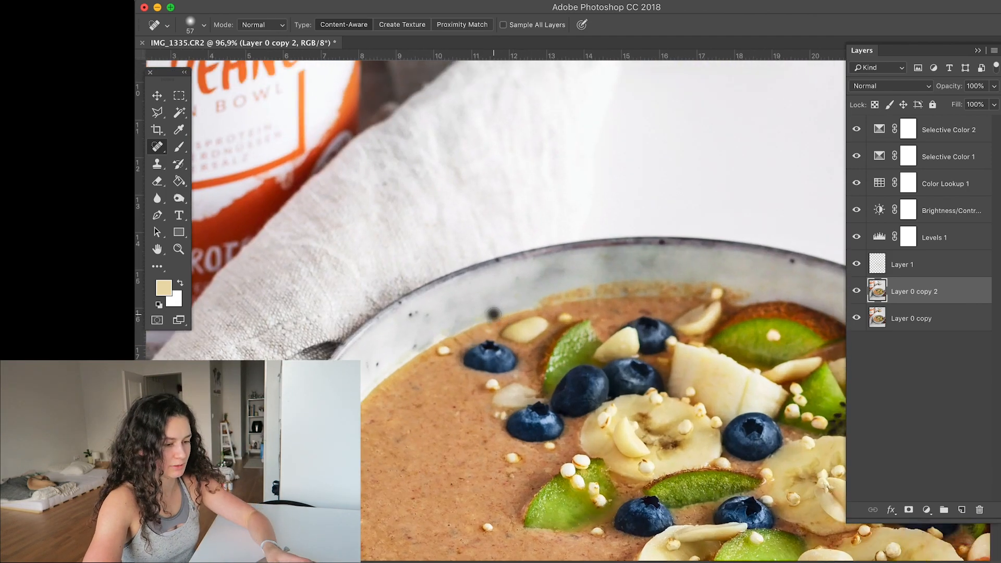
scroll(503, 314, "down", 12)
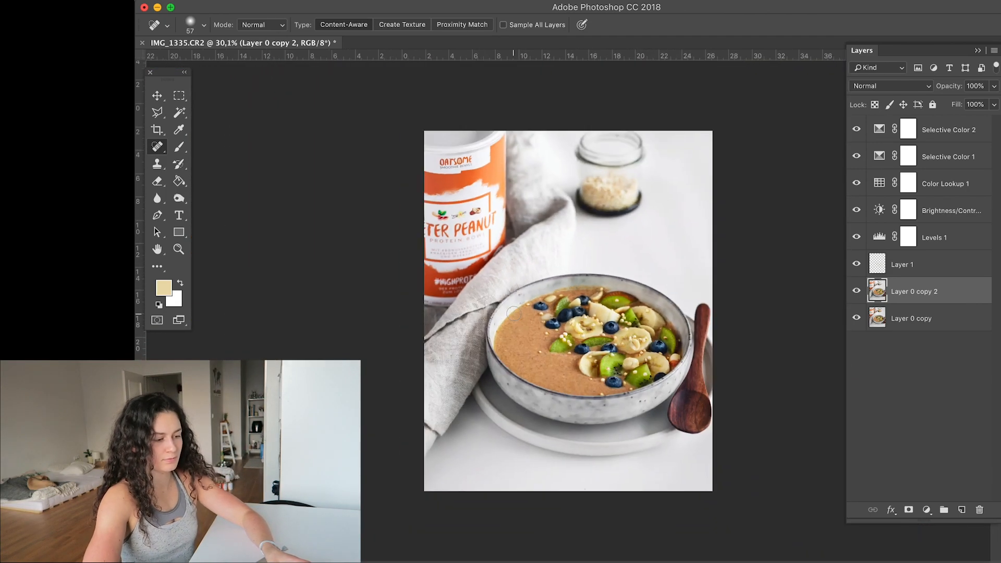
scroll(513, 313, "up", 1)
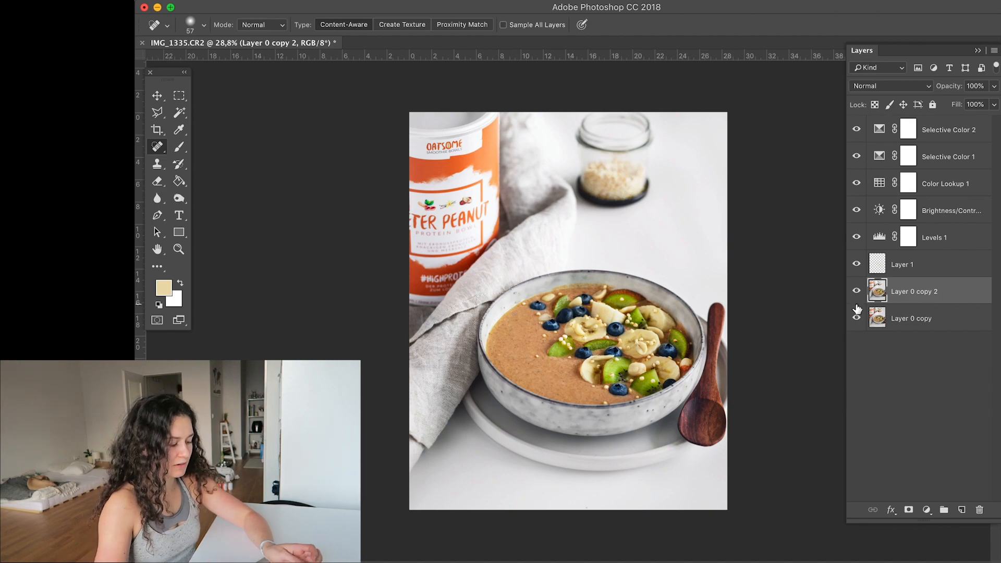
left_click(856, 319, "alt")
left_click(856, 320, "alt")
left_click(855, 320, "alt")
left_click(856, 320, "alt")
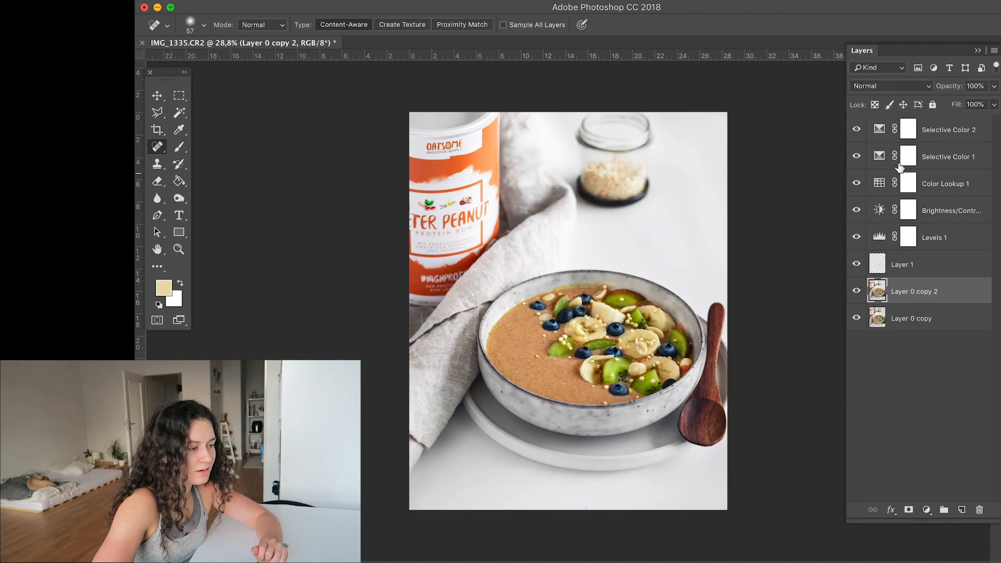
- Merge all layers from Selective Color 2 down to Layer 0 copy into one and open the Unsharp Mask filter
left_click(880, 134)
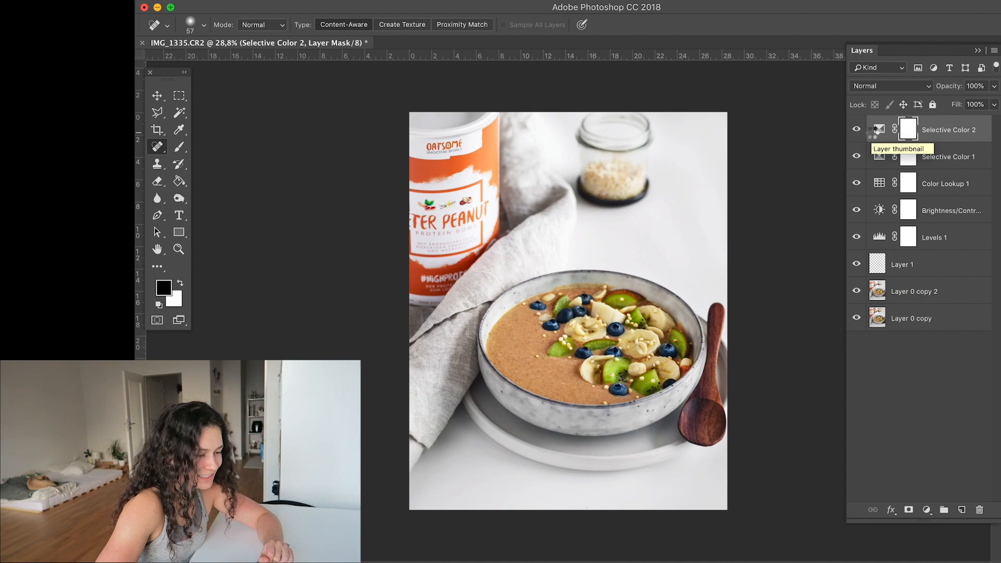
left_click(875, 131)
left_click(454, 1)
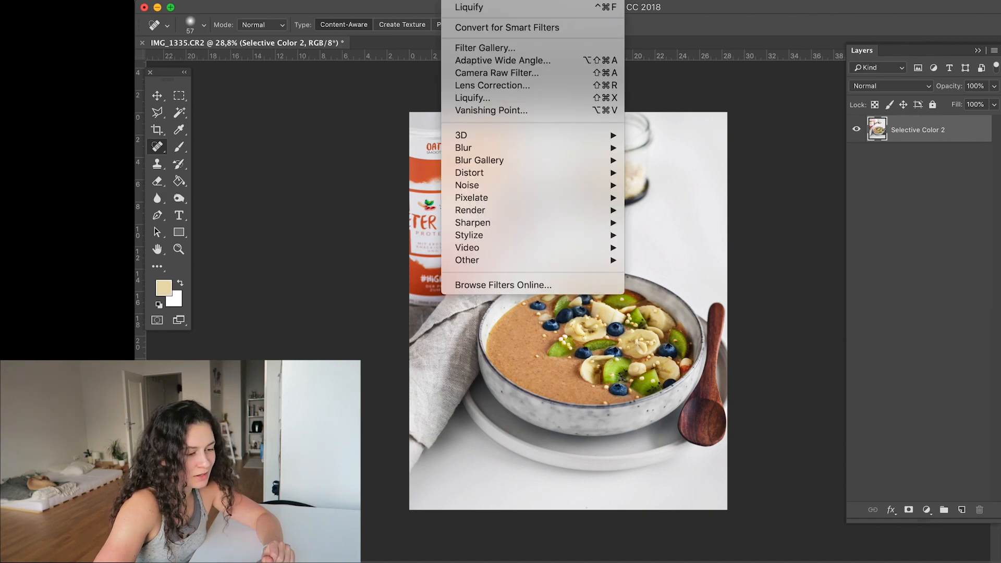
mouse_move(485, 221)
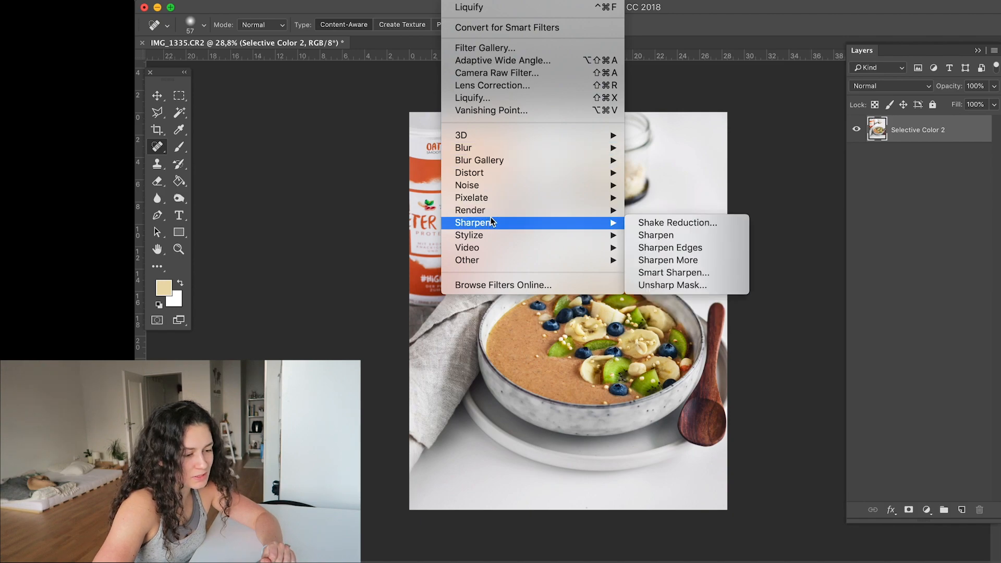
left_click(667, 284)
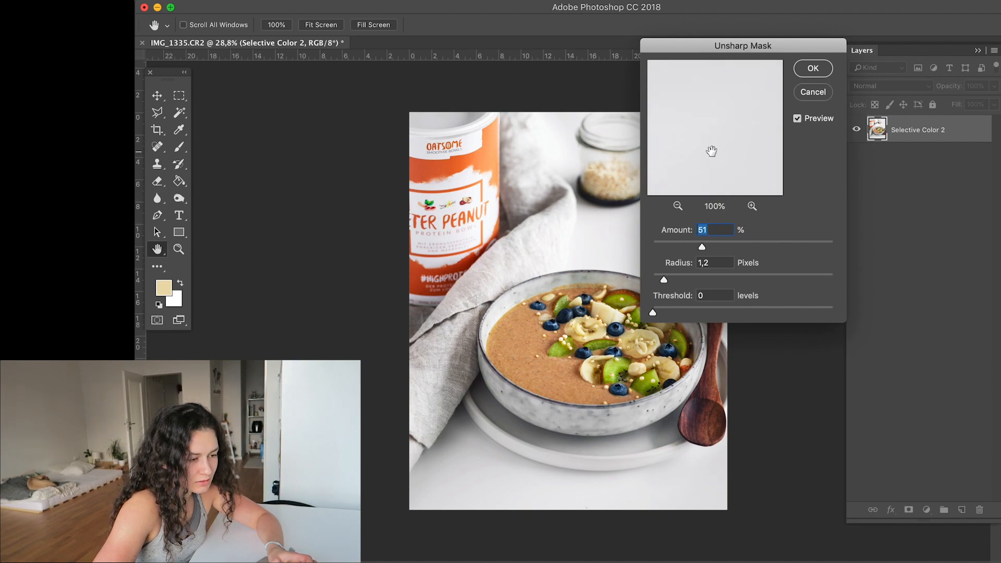
- Preview the blueberry near the bowl's front rim at 100% and apply Unsharp Mask with amount 51%, radius 1.2 pixels and threshold 0
left_click(679, 206)
left_click(679, 205)
left_click(680, 205)
left_click(752, 205)
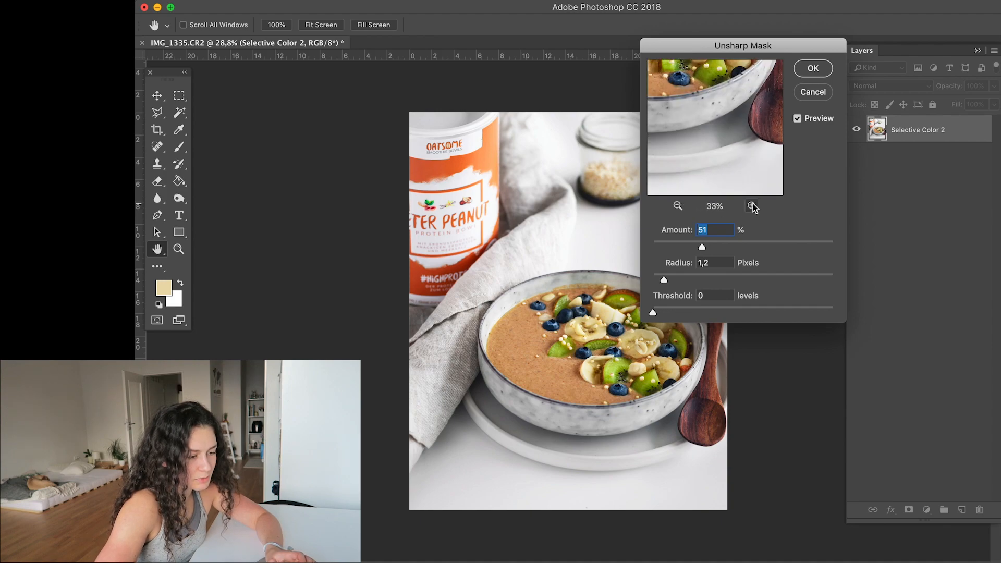
left_click(752, 205)
left_click(752, 205)
left_click_drag(687, 90, 775, 212)
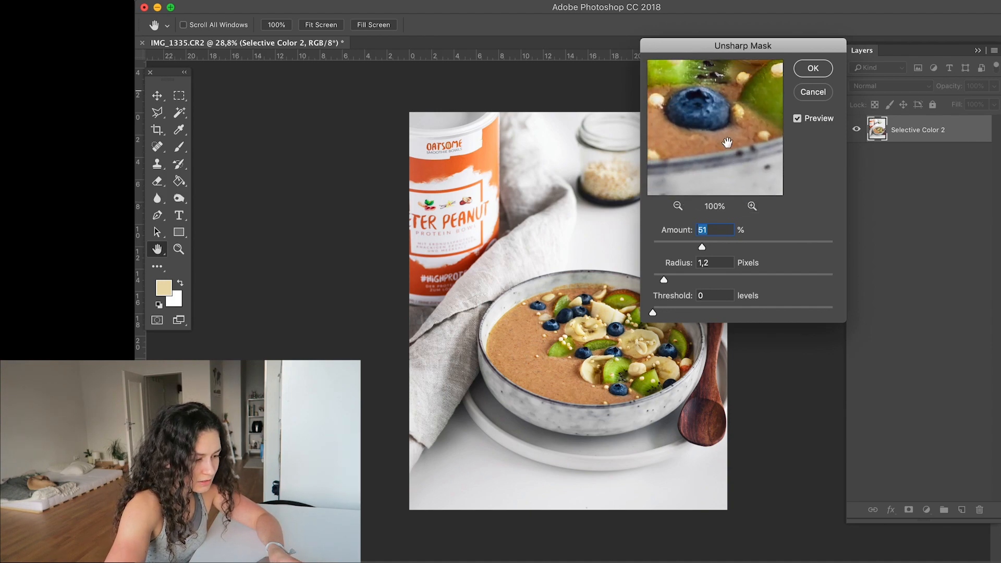
left_click_drag(727, 142, 730, 146)
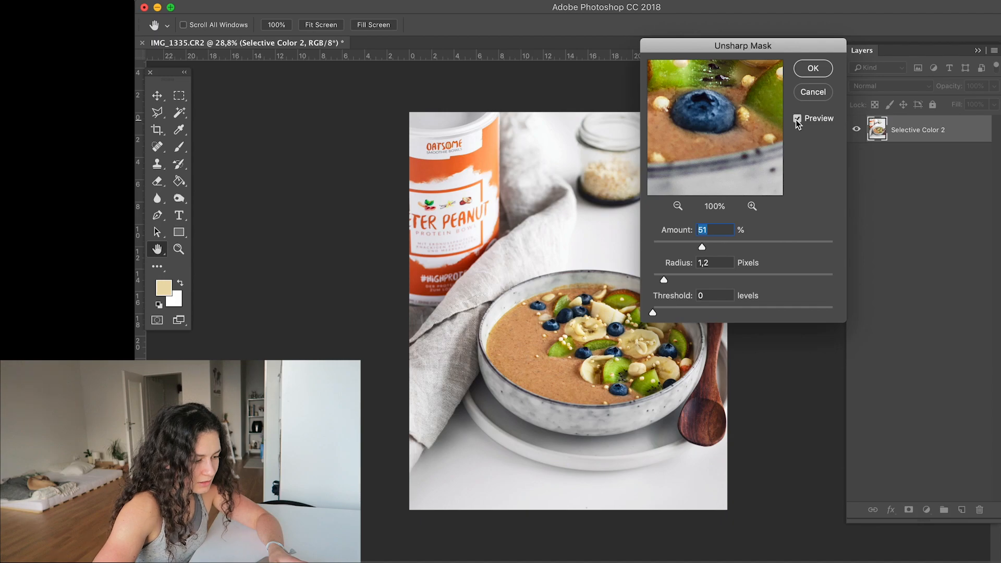
left_click(813, 68)
- Examine the sharpening on the blueberries, kiwi and banana slices up close and in the whole photo
key("j")
scroll(590, 315, "up", 5)
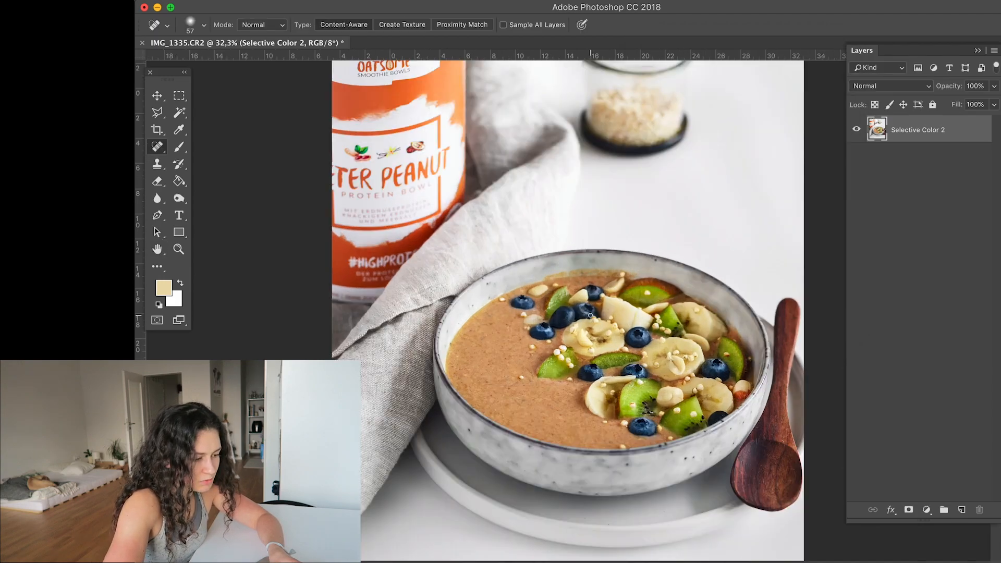
scroll(590, 314, "up", 2)
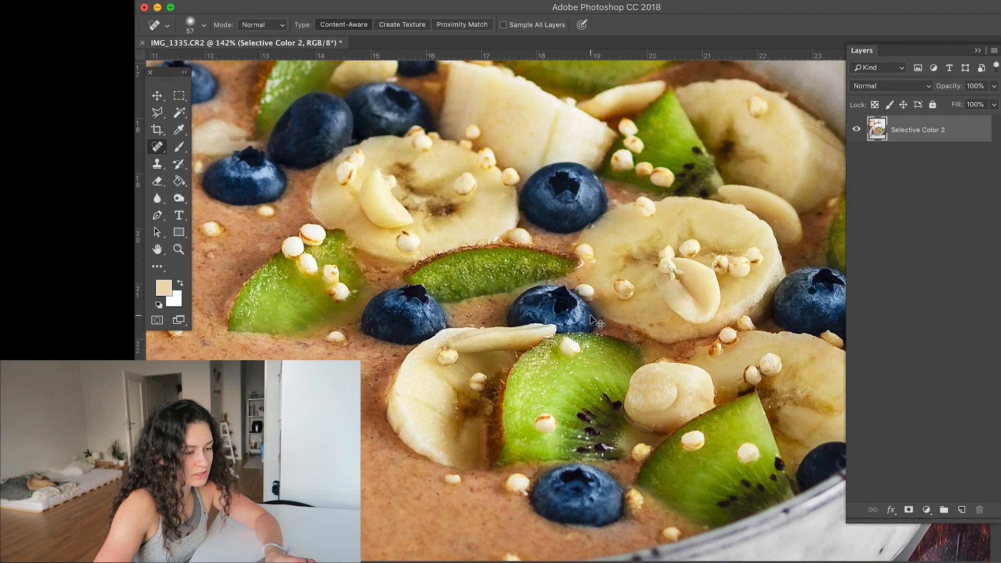
scroll(590, 315, "up", 4)
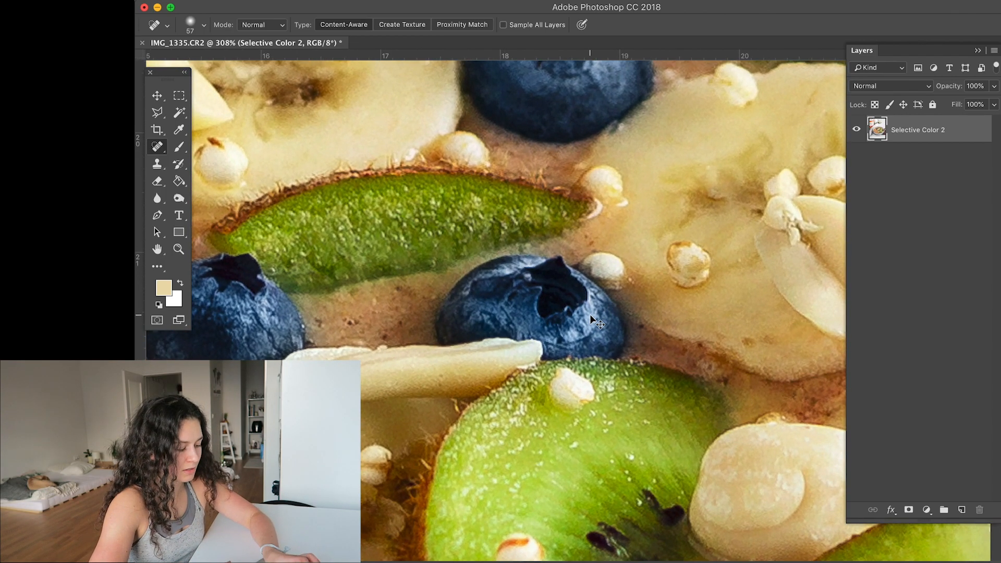
scroll(589, 314, "down", 10)
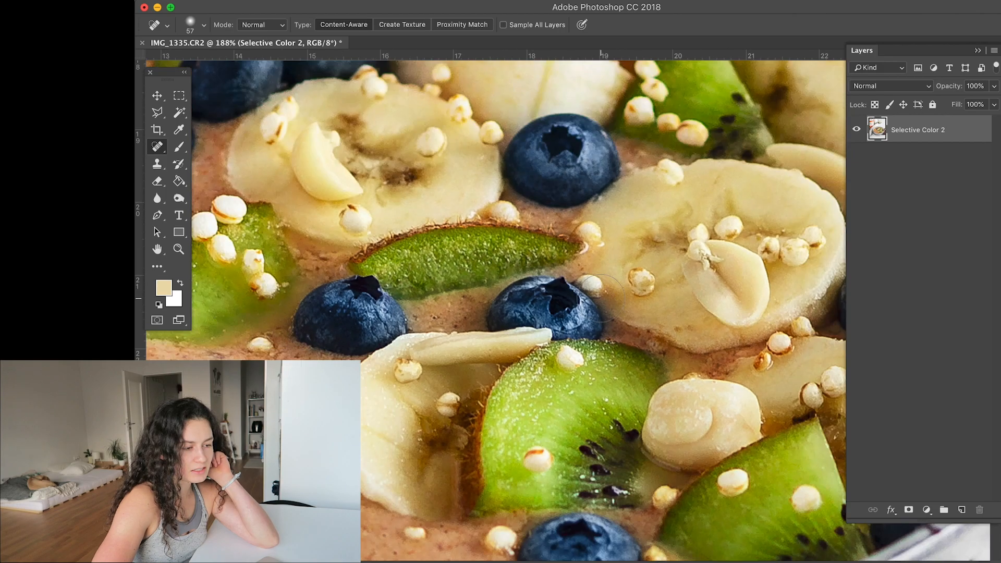
scroll(601, 298, "down", 1)
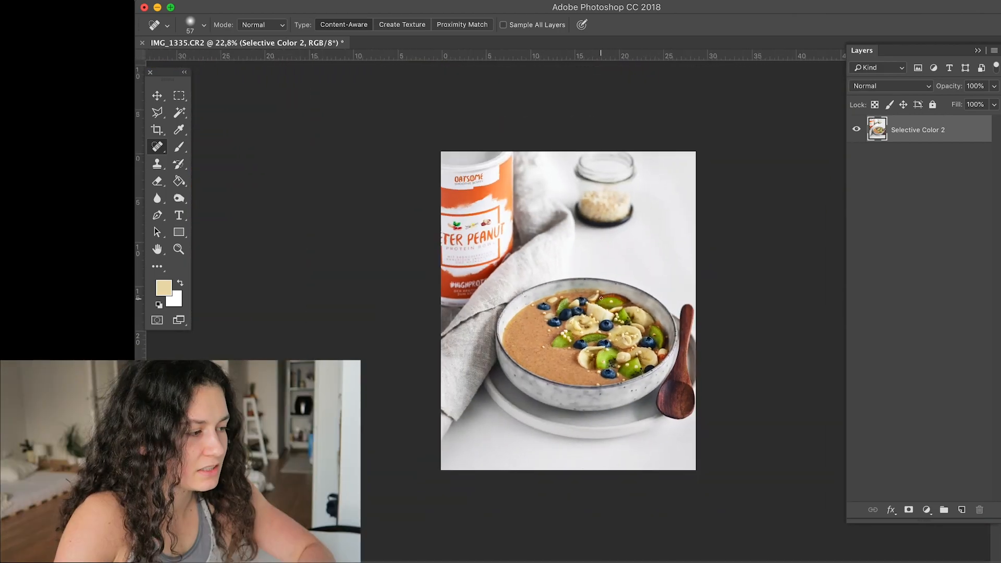
- Save a JPEG copy named peanut2.jpg in the bearbeitet folder with the Adobe RGB (1998) profile embedded
scroll(601, 298, "up", 1)
key("super+shift+s")
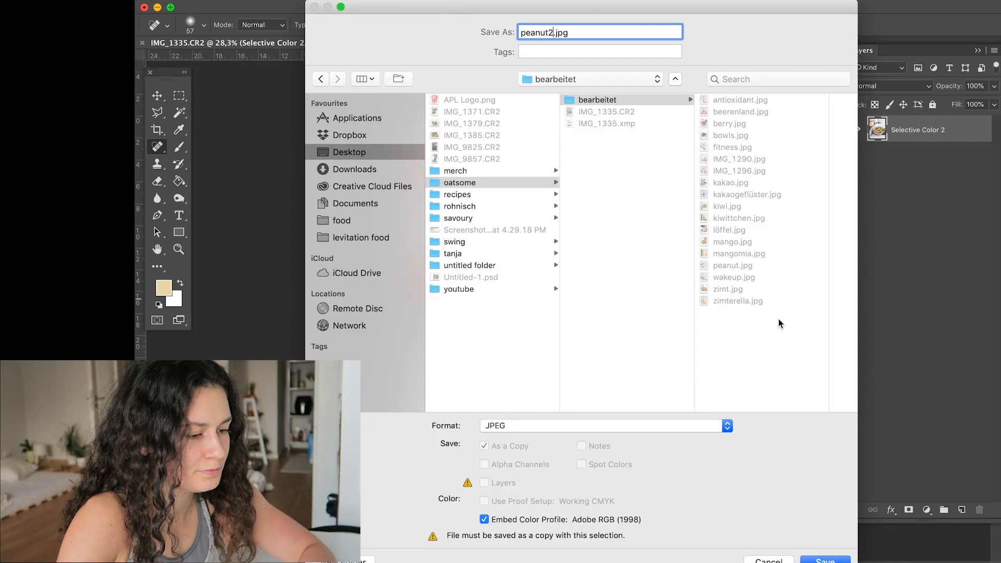
key("Return")
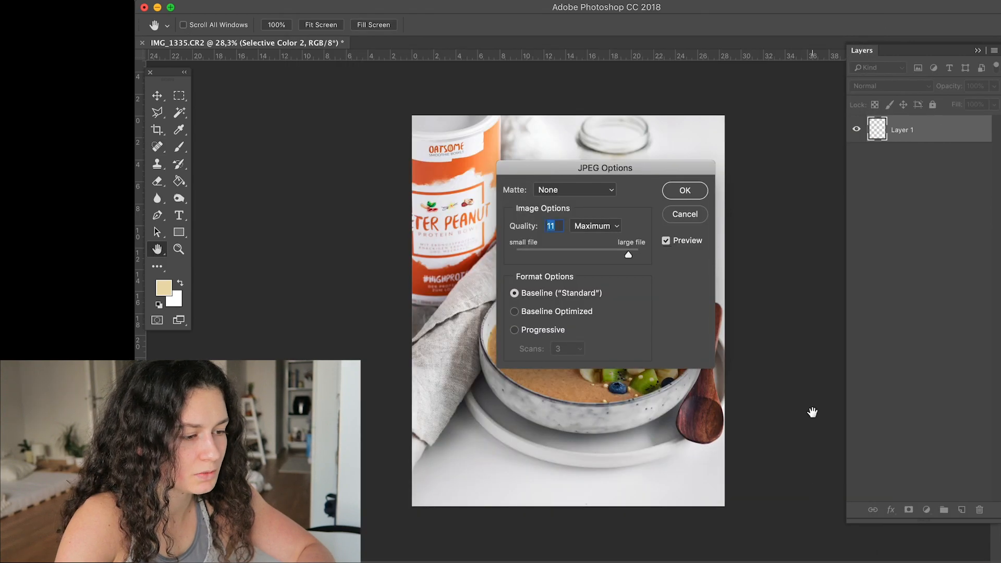